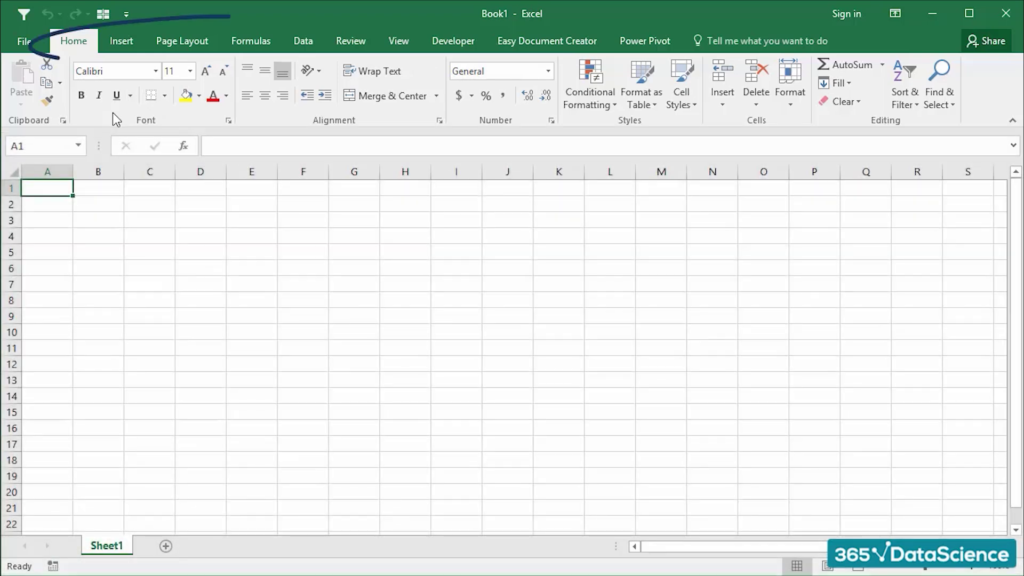
left_click(115, 46)
left_click(168, 48)
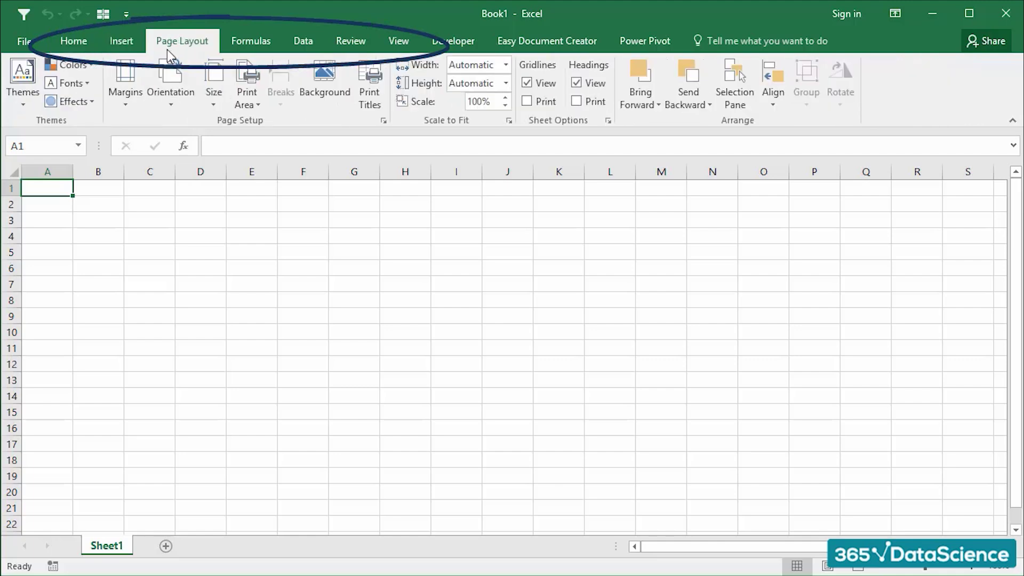
left_click(95, 47)
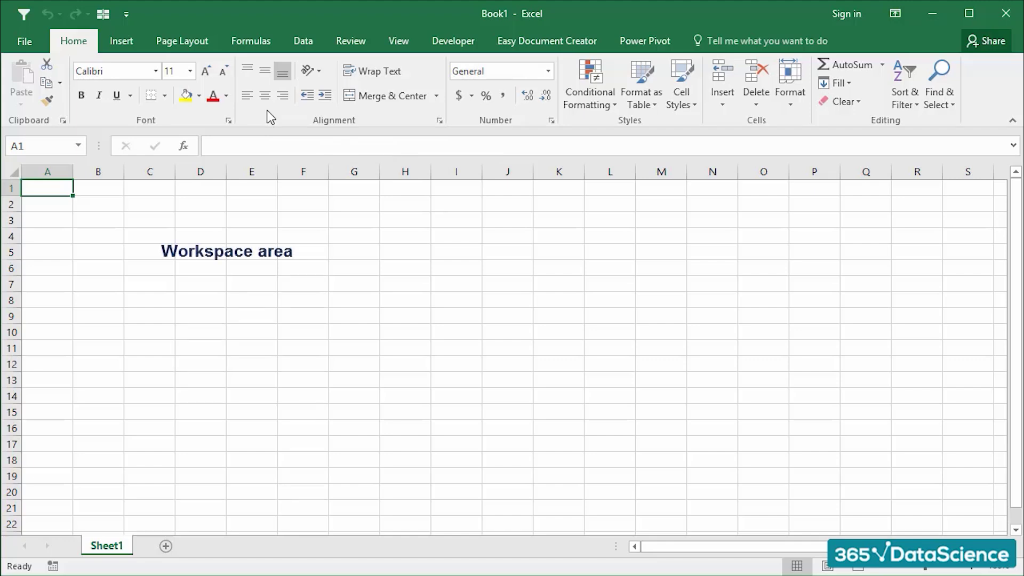
Select several individual cells around the upper part of the worksheet, including E6 and C2, and finish on cell A1
left_click_drag(57, 186, 504, 367)
left_click(252, 263)
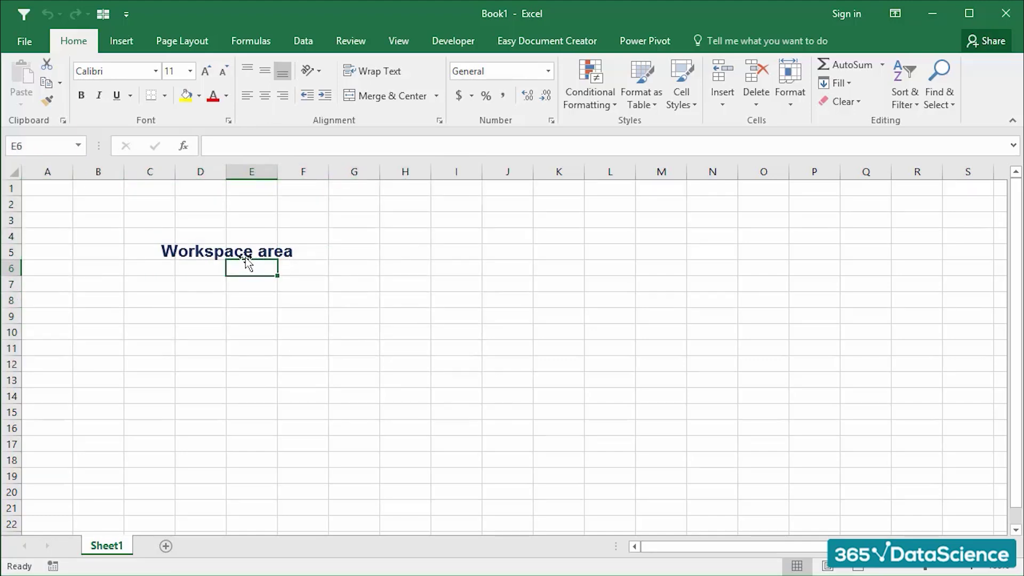
left_click(217, 250)
left_click(264, 239)
left_click(184, 220)
left_click(154, 210)
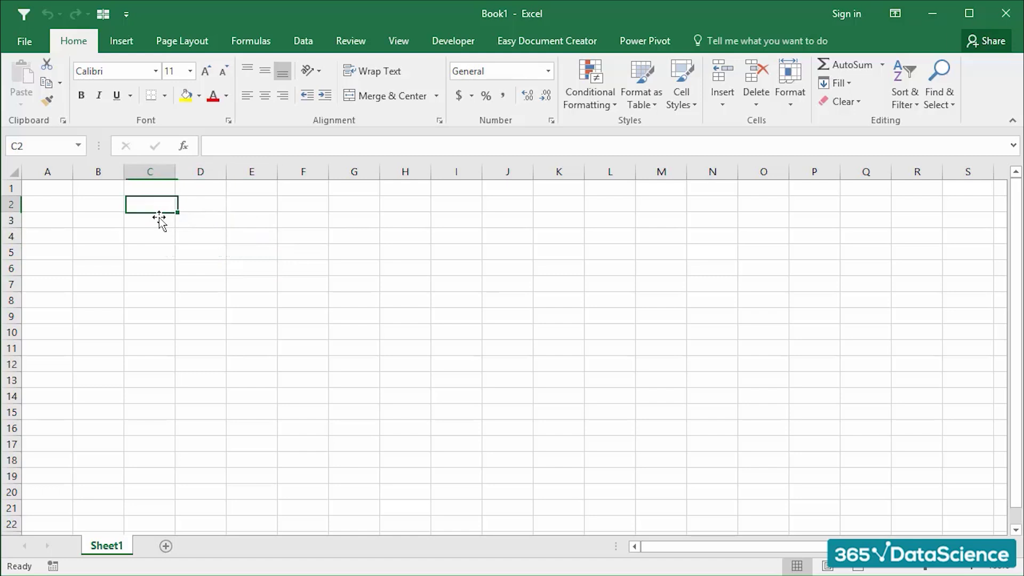
left_click(63, 191)
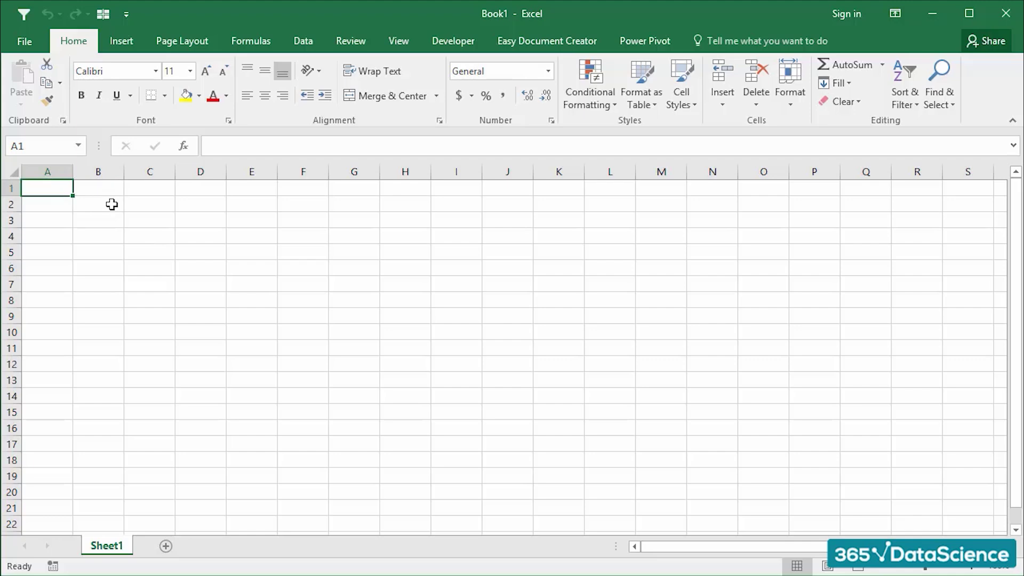
Select the entire columns A, B and C one after another
left_click(56, 172)
left_click(97, 172)
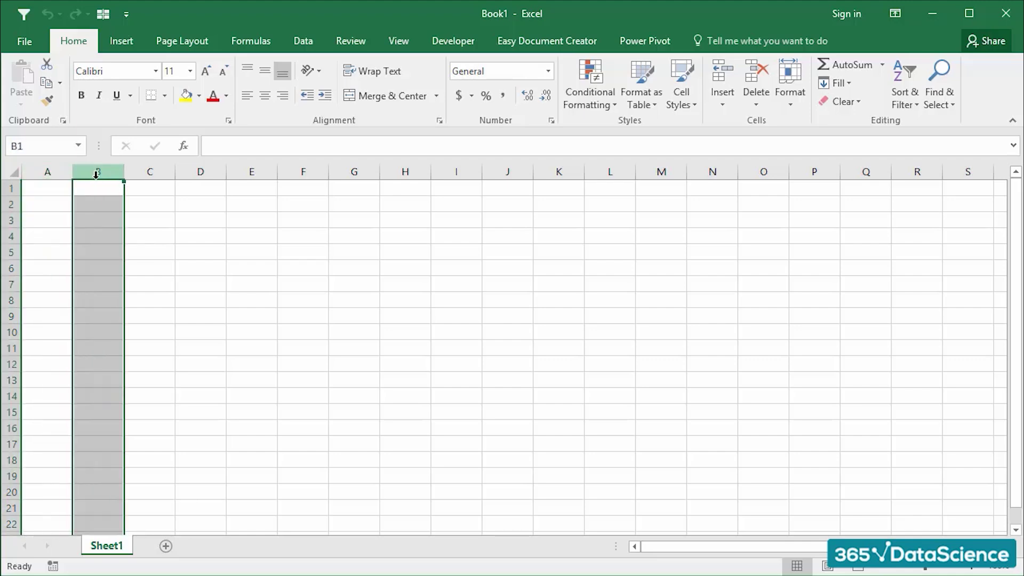
left_click(155, 172)
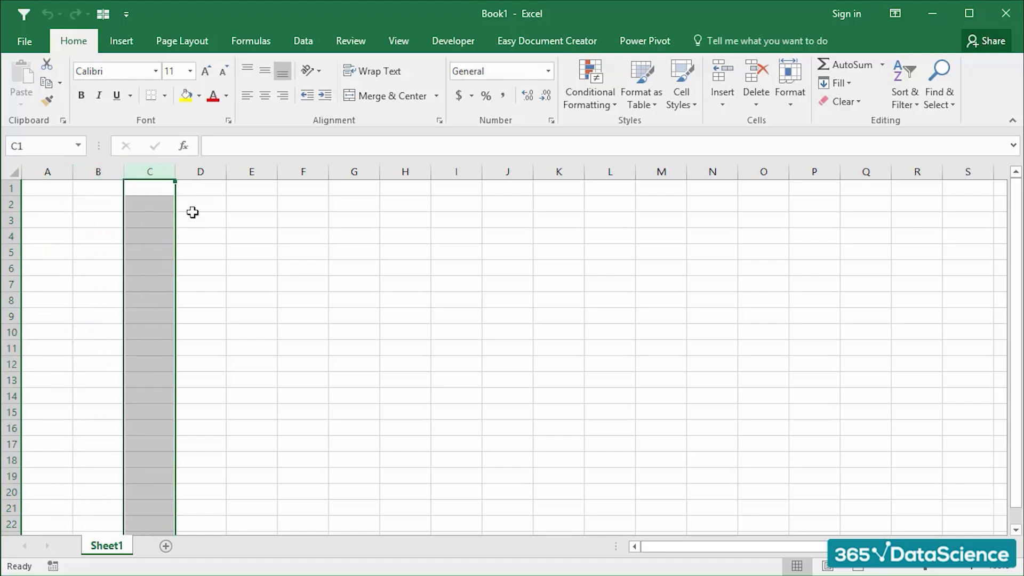
Jump from cell D1 to the worksheet's last column and return to cell A1
left_click(203, 189)
key("ctrl+Right")
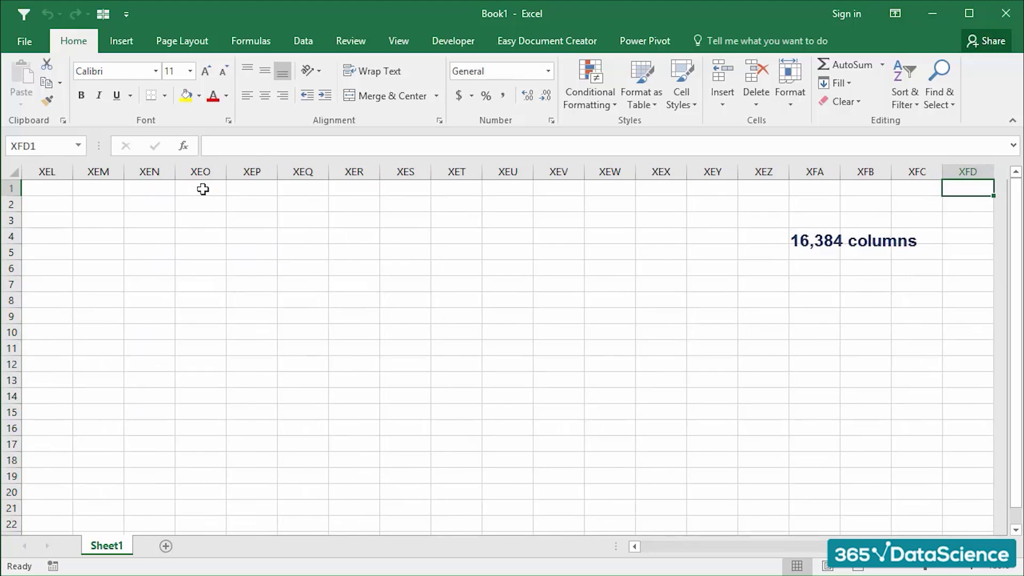
key("ctrl+Left")
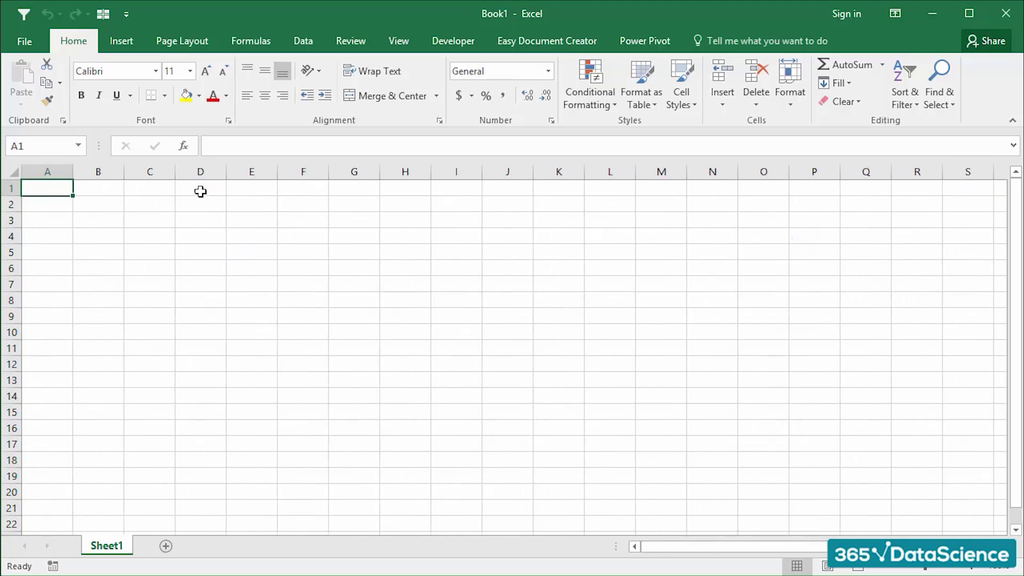
Select the entire rows 1, 2 and 3 in turn, and jump to the worksheet's last row and back to cell A1
key("shift+space")
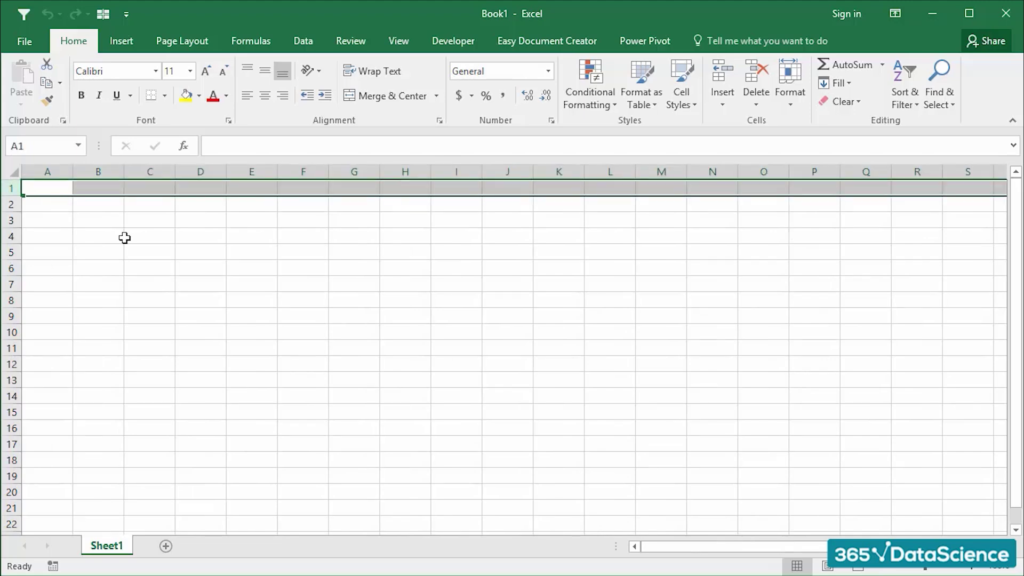
key("Down")
key("shift+space")
key("Down")
key("shift+space")
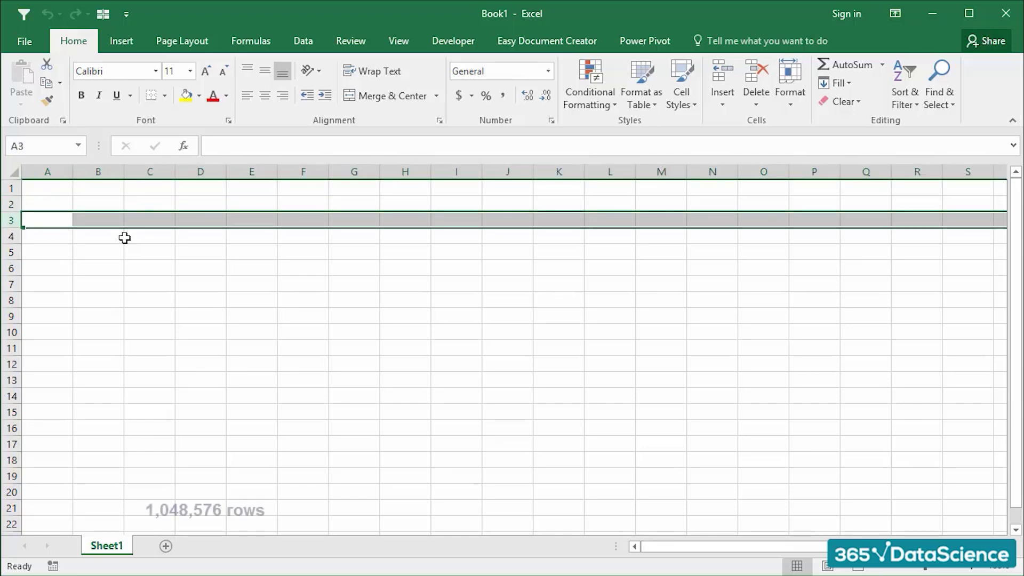
key("ctrl+Down")
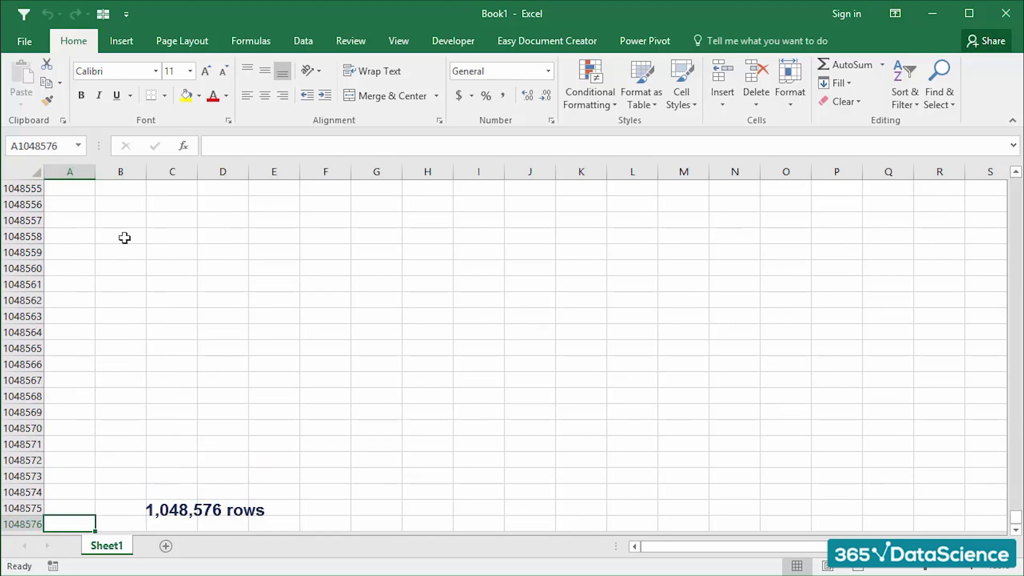
key("ctrl+Up")
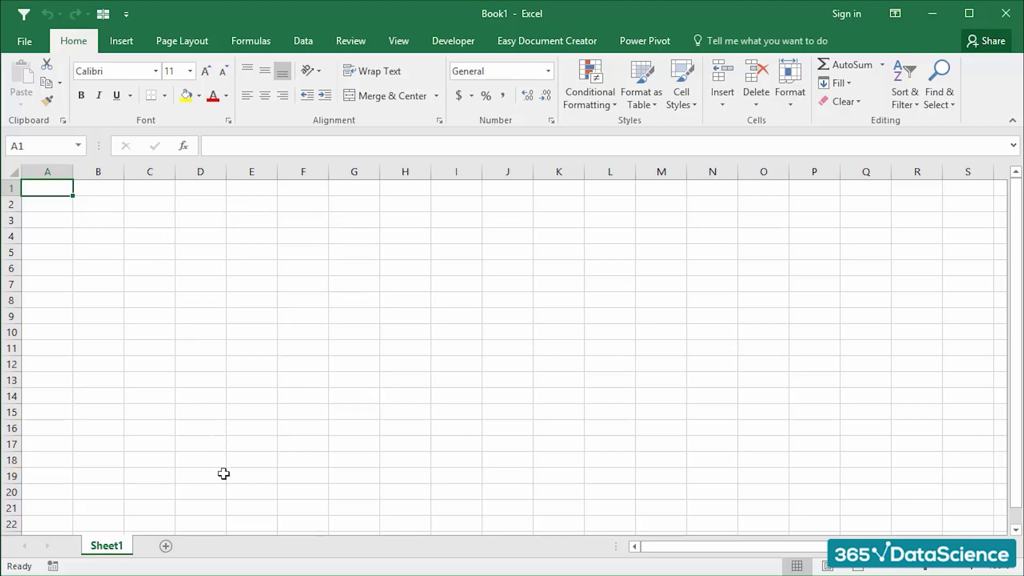
Add three new worksheets after Sheet1
left_click(165, 546)
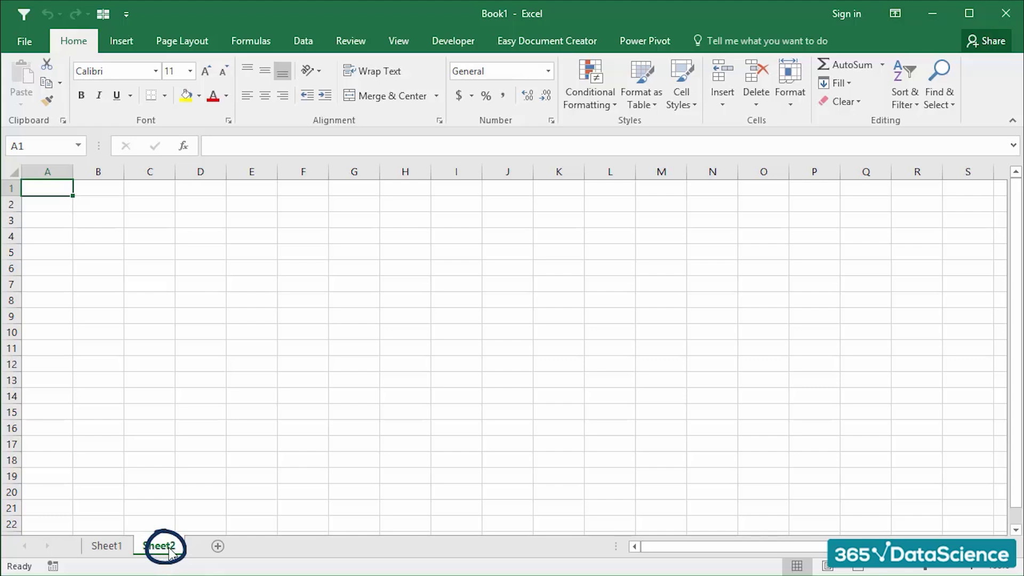
left_click(218, 548)
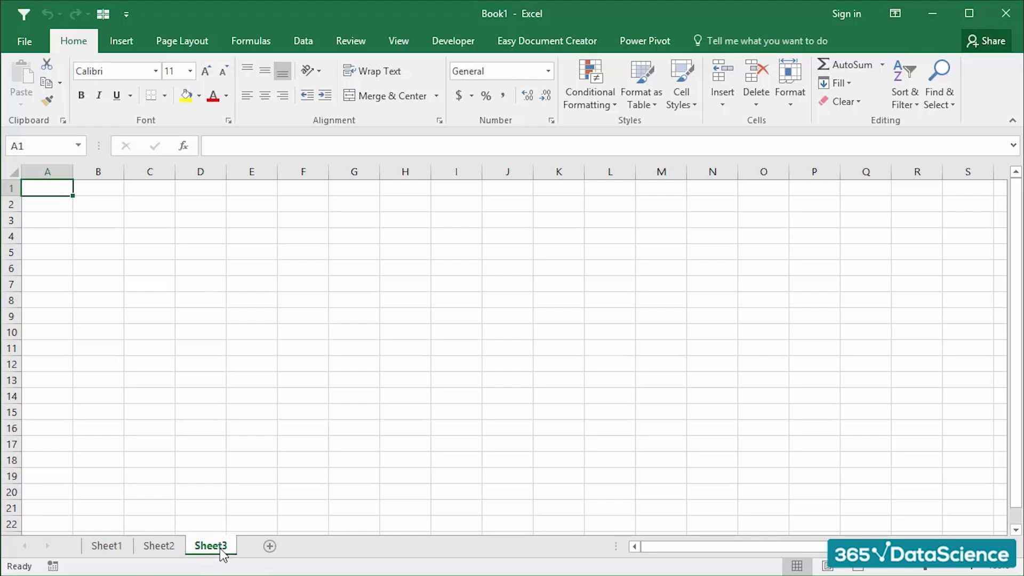
left_click(302, 546)
View Sheet3, Sheet2 and Sheet1 in turn, and switch to Sheet4
left_click(213, 547)
left_click(159, 546)
left_click(113, 549)
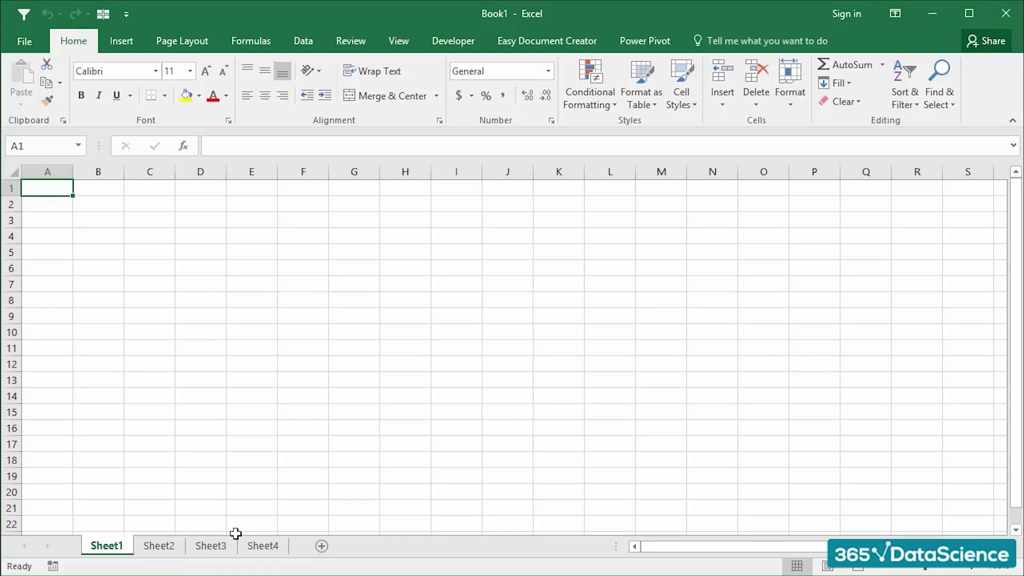
left_click(267, 546)
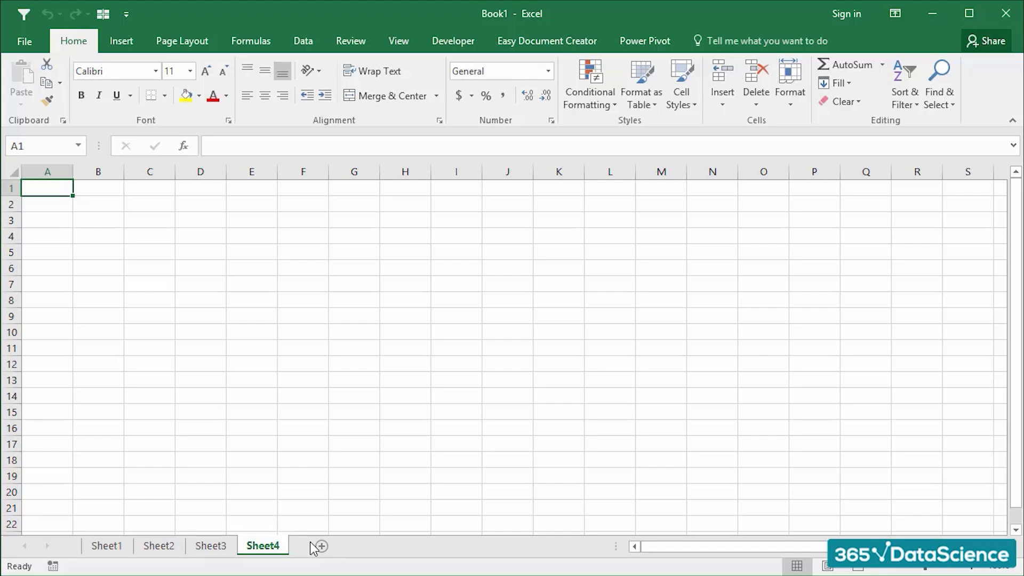
Add a fifth worksheet, and delete Sheet5 and Sheet4 from the workbook
left_click(323, 547)
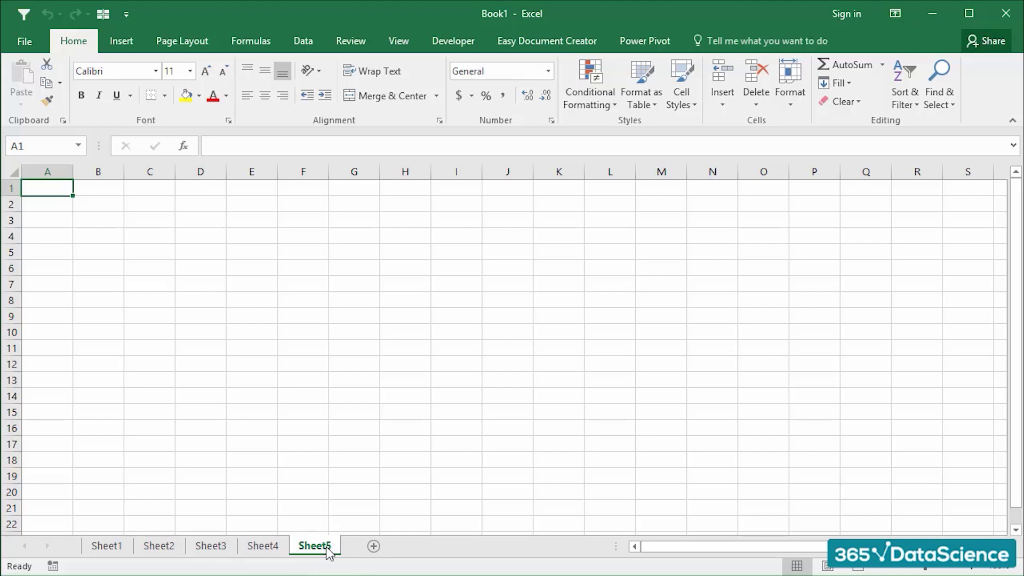
right_click(330, 550)
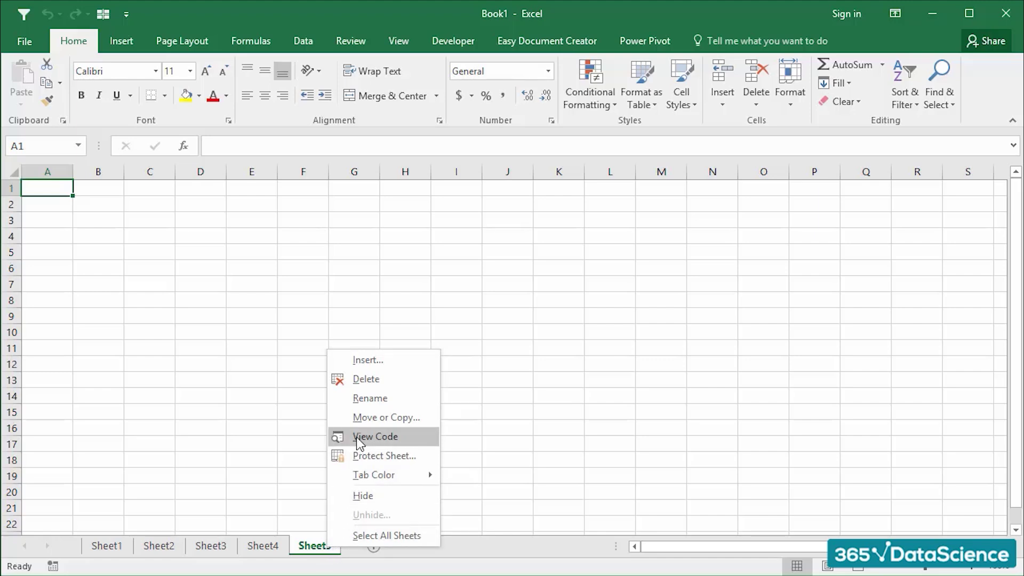
left_click(372, 382)
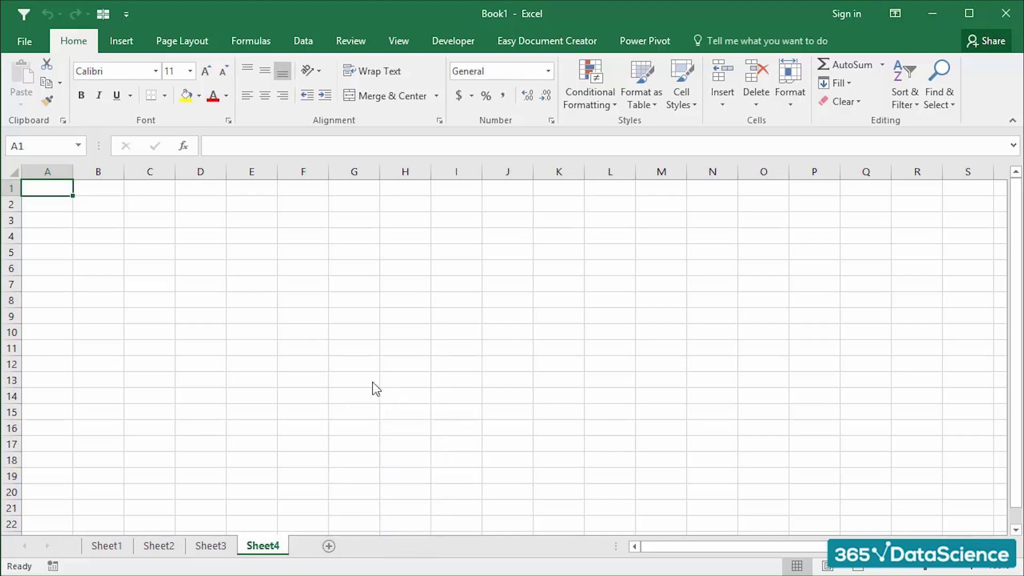
right_click(260, 546)
left_click(294, 373)
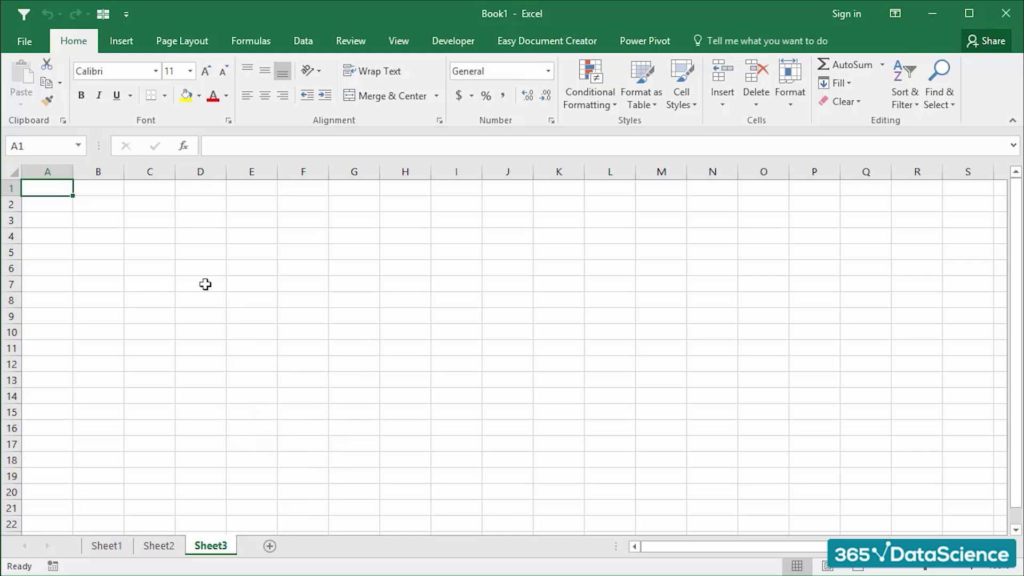
Select cells B3, A1 and B4 on Sheet3 to examine the active cell's reference and its formula content
left_click(109, 222)
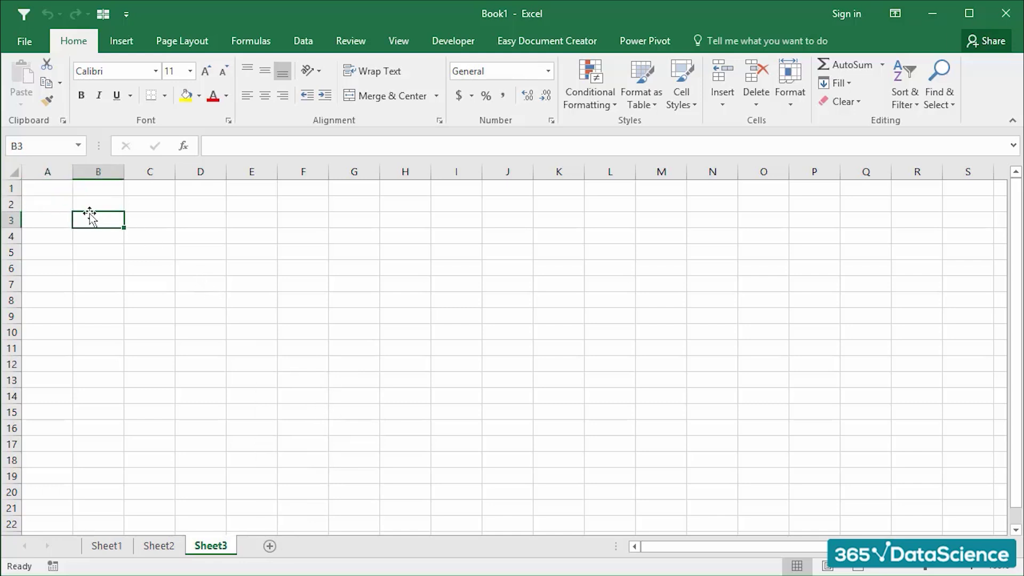
left_click(57, 191)
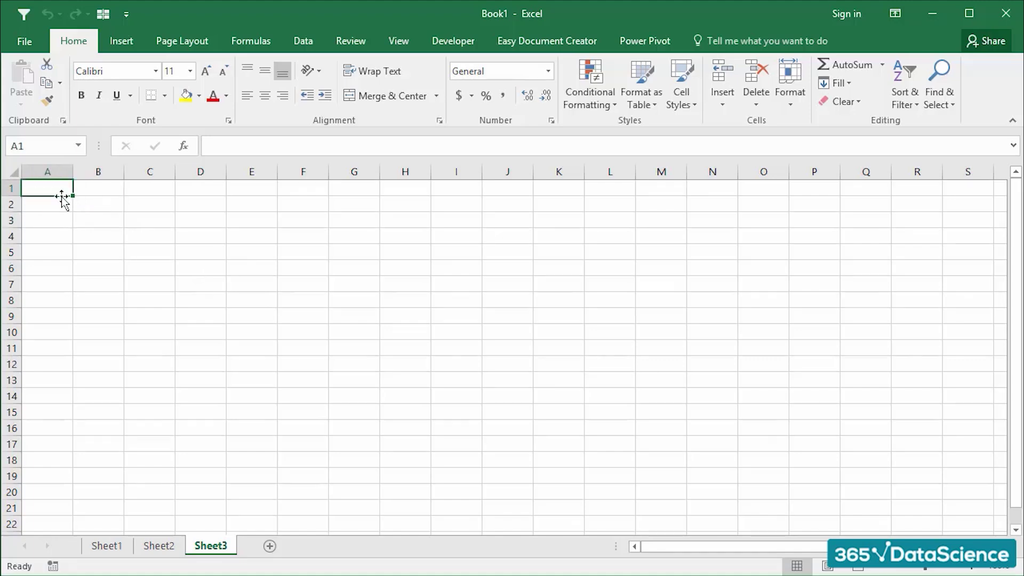
left_click(37, 146)
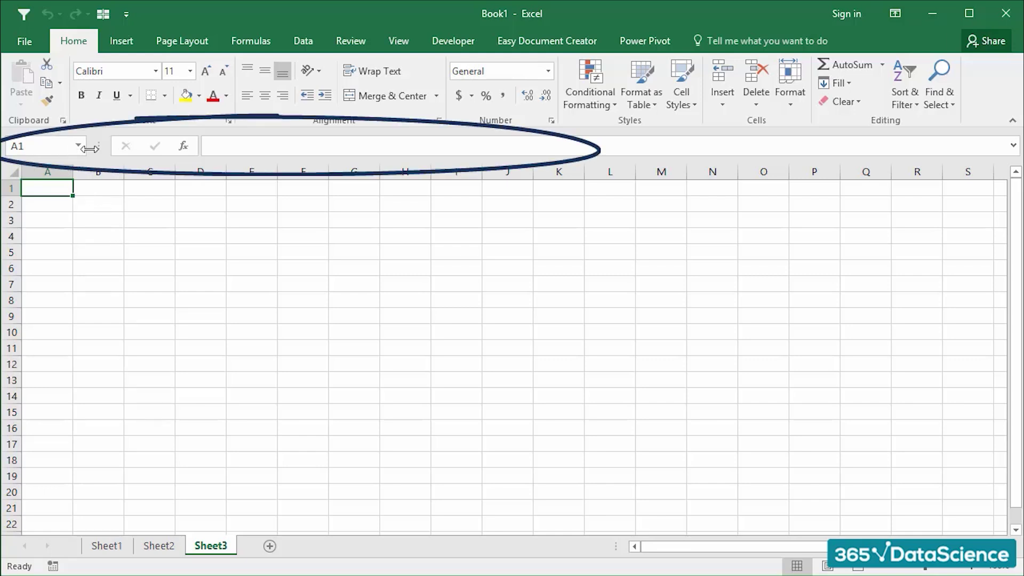
left_click(210, 145)
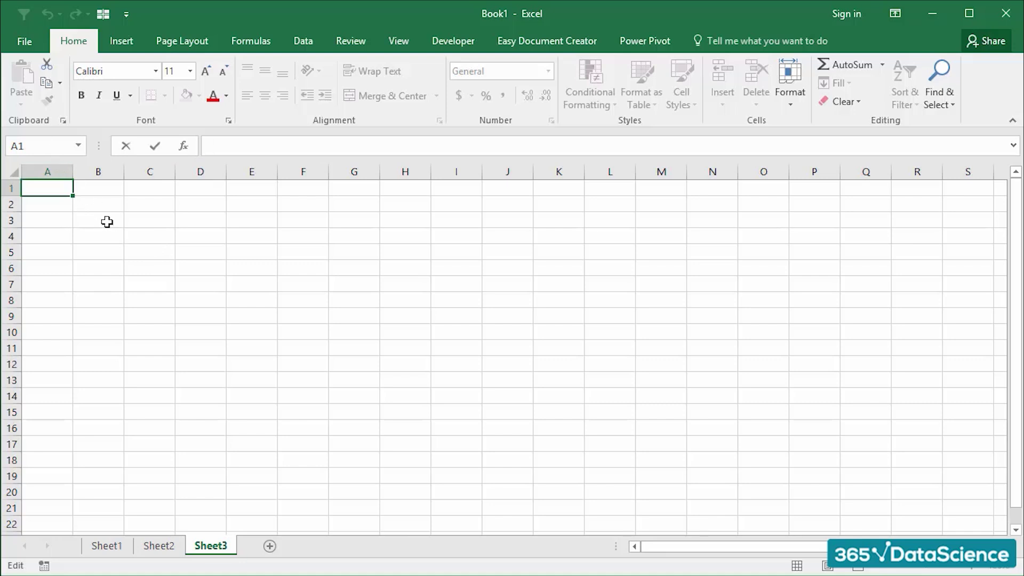
left_click(114, 239)
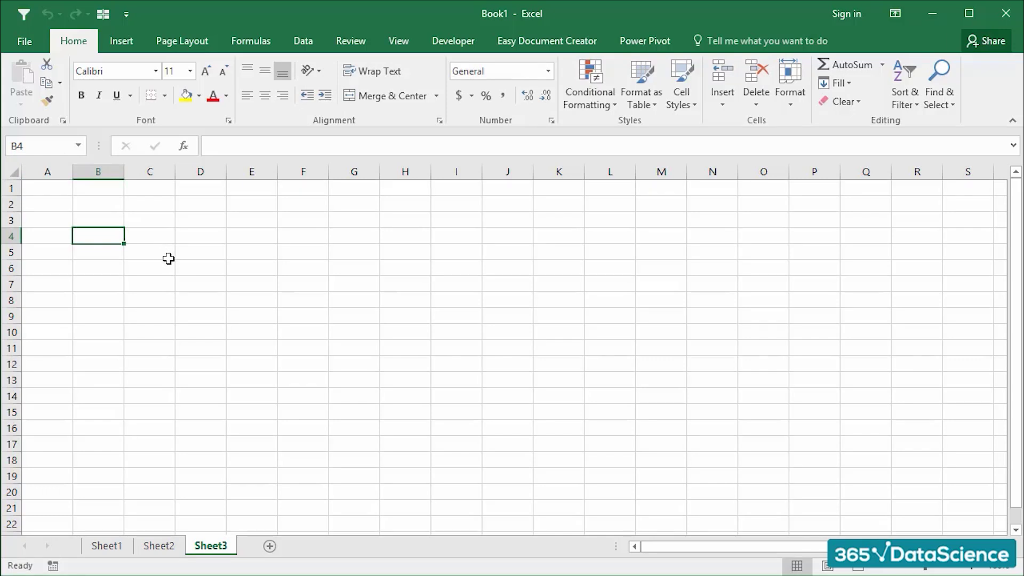
Start a formula with +SUM( in cell D4 and erase it completely
left_click(195, 238)
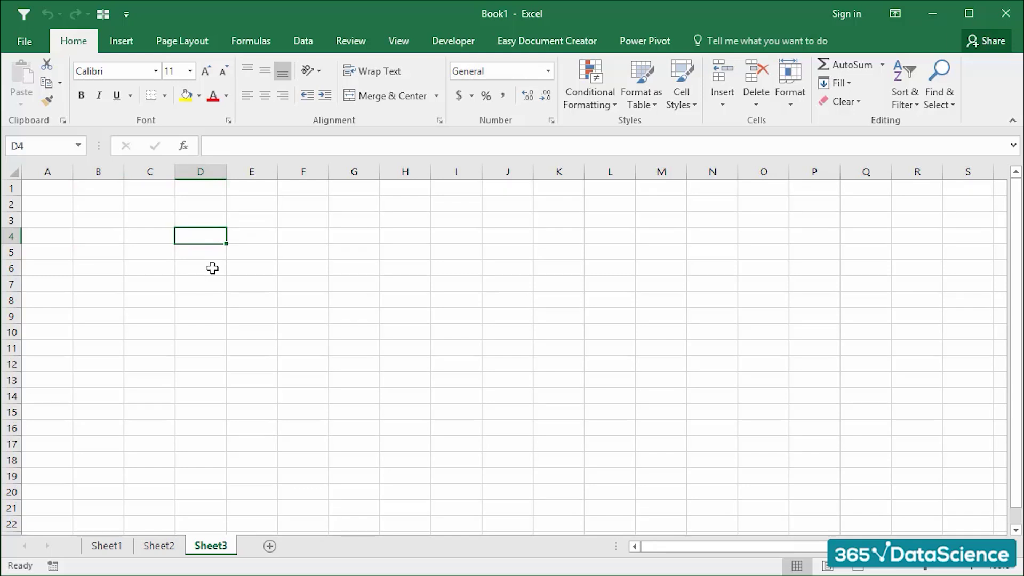
left_click(209, 152)
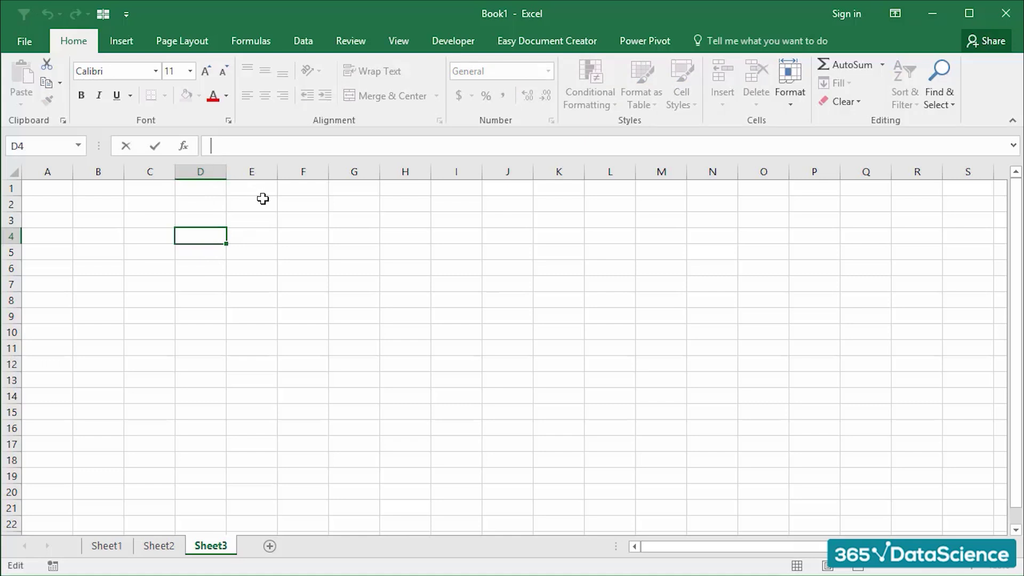
type("+SUM(")
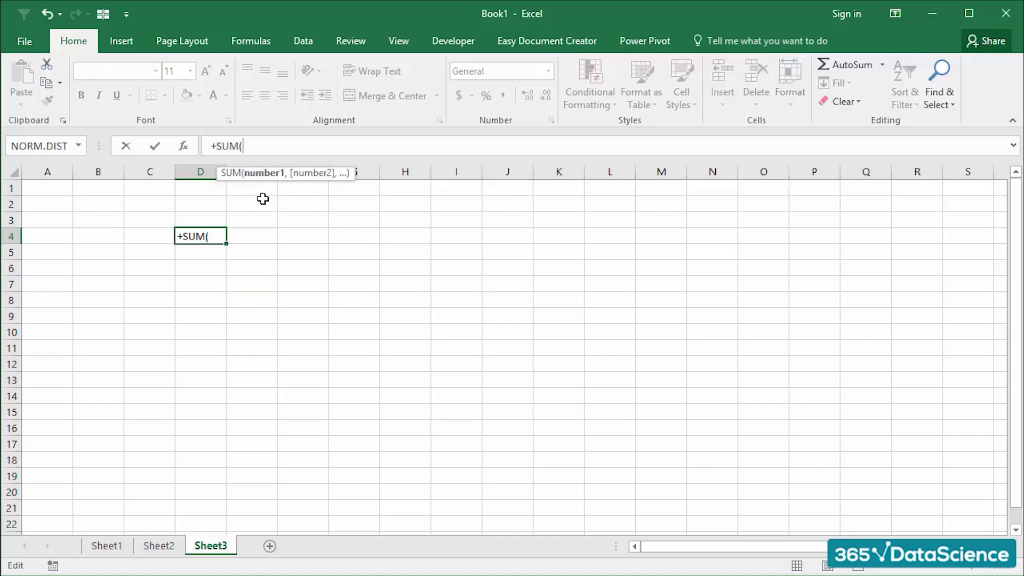
key("BackSpace")
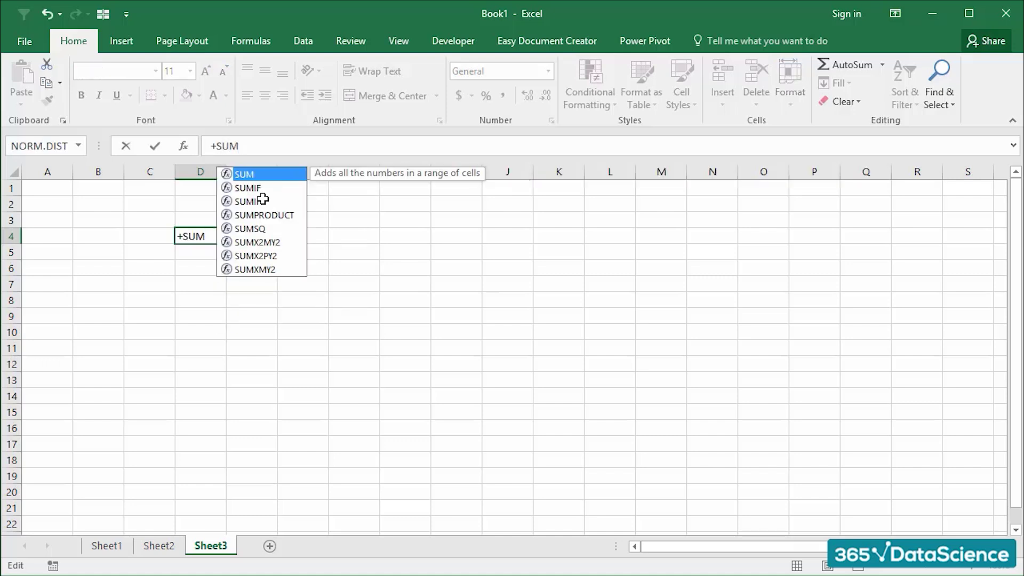
type("(")
key("BackSpace")
key("BackSpace")
key("BackSpace")
key("BackSpace")
key("BackSpace")
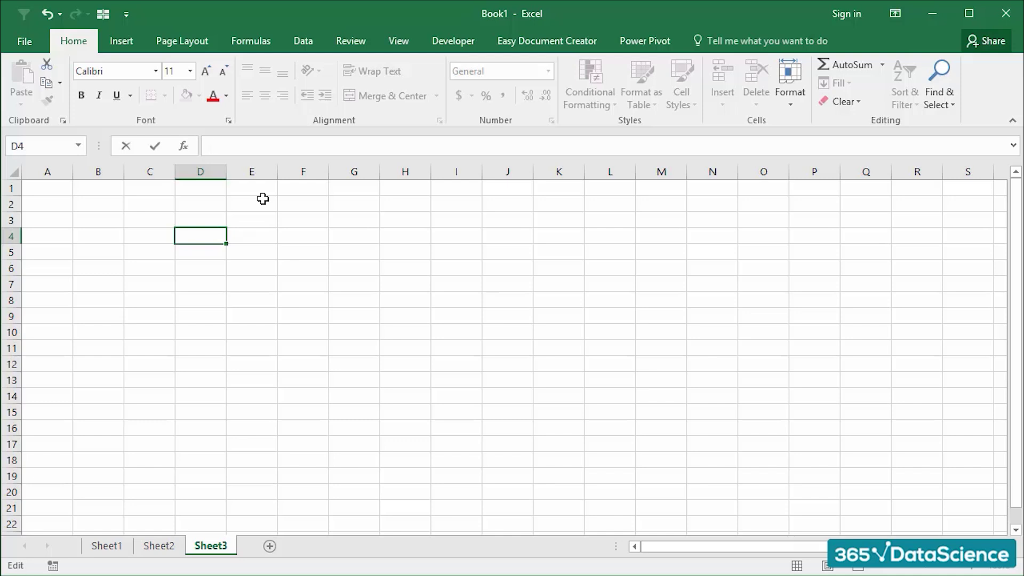
Begin an =if formula in cell D4 to examine the suggested functions, and cancel the entry
type("=if")
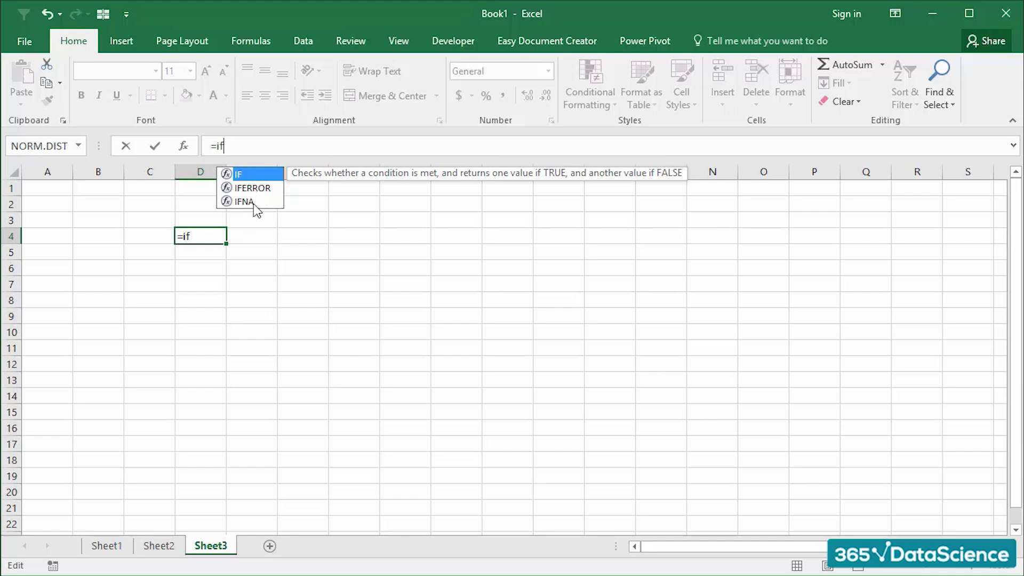
key("Escape")
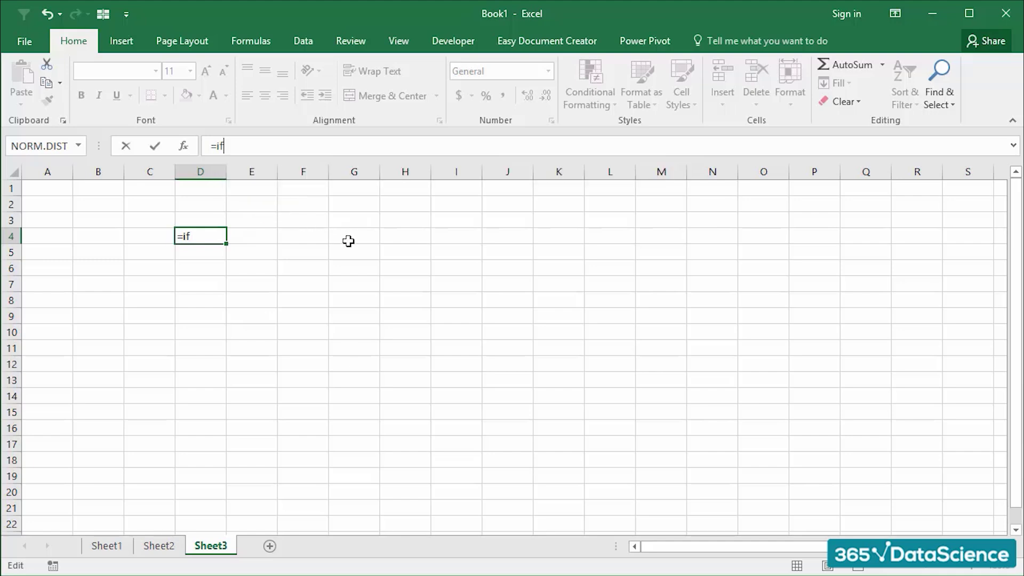
key("Escape")
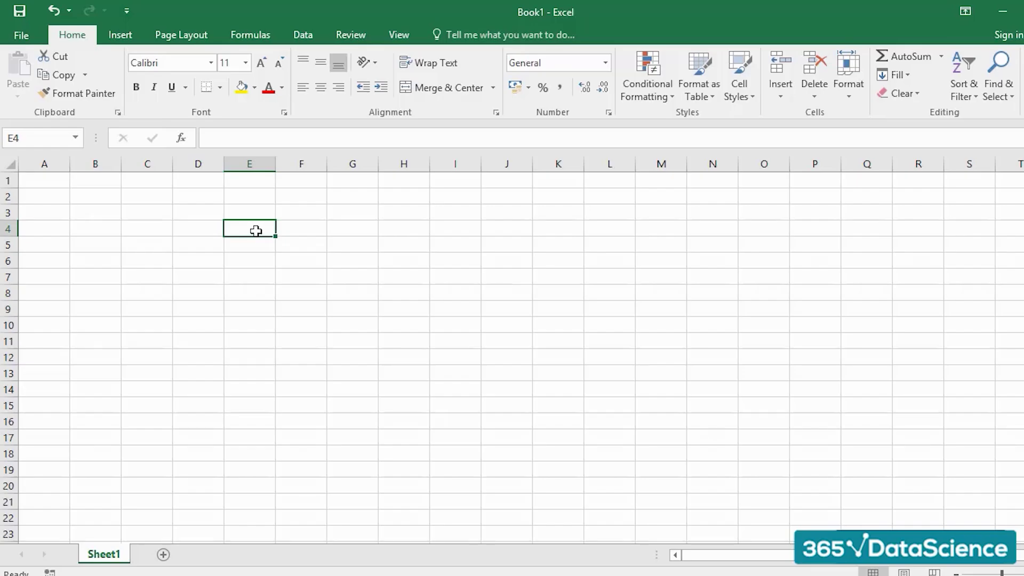
Enter Monday, Tuesday and Wednesday down column D in cells D4 to D6
left_click(244, 211)
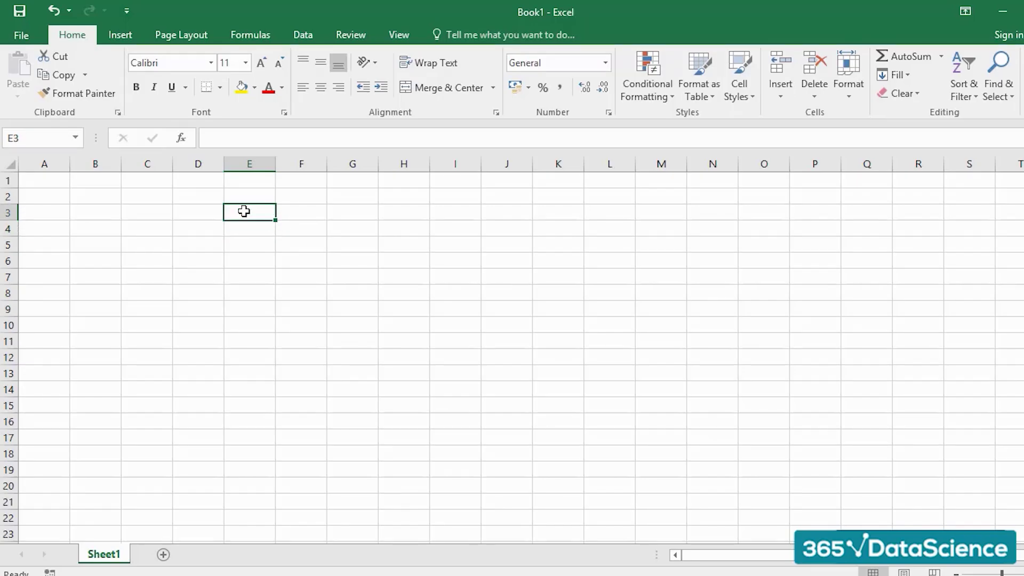
left_click(201, 229)
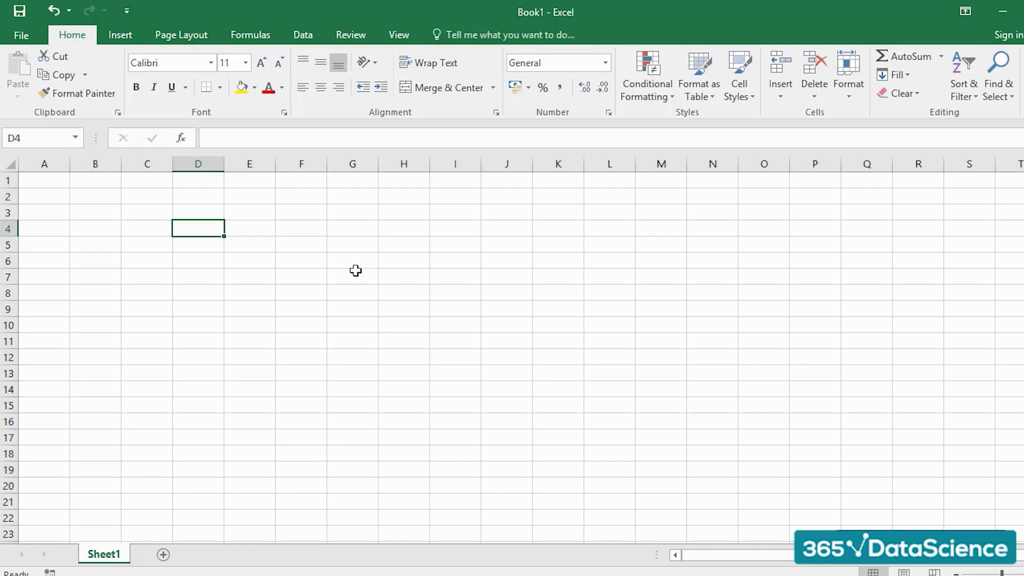
type("M")
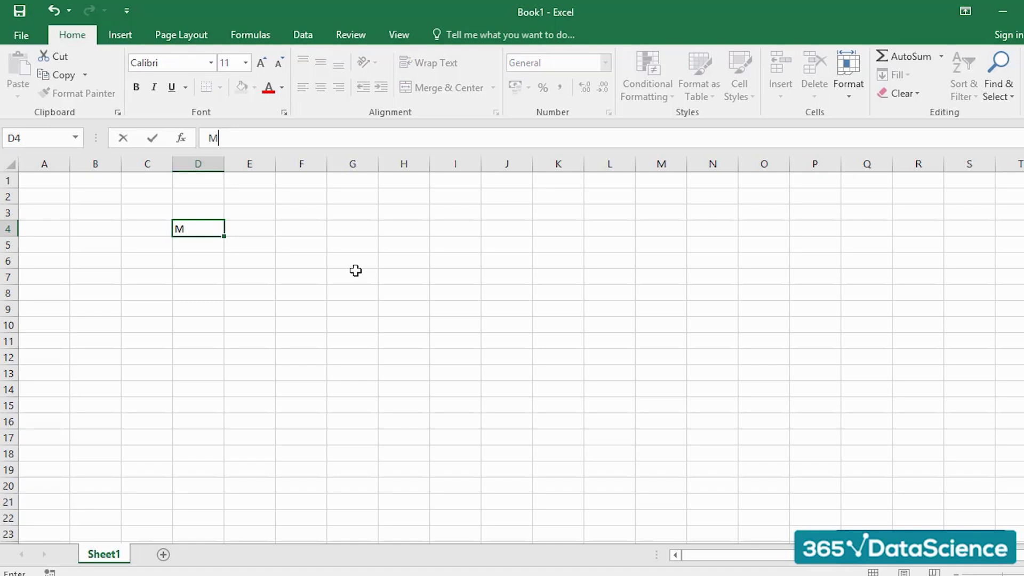
type("onday")
key("Return")
type("Tuesday")
key("Tab")
key("Return")
type("Wednesday")
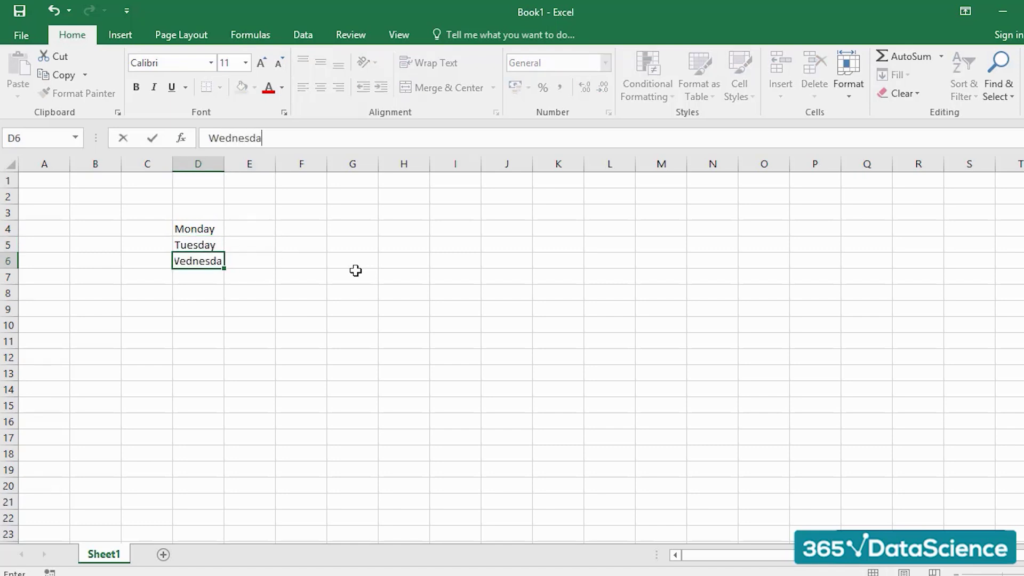
key("Return")
Continue the weekday list with Thursday, Friday, Saturday and Sunday in cells D7 to D10
type("Thur")
key("BackSpace")
type("ursday")
key("Return")
type("Friday")
key("Return")
type("Saturday")
key("Return")
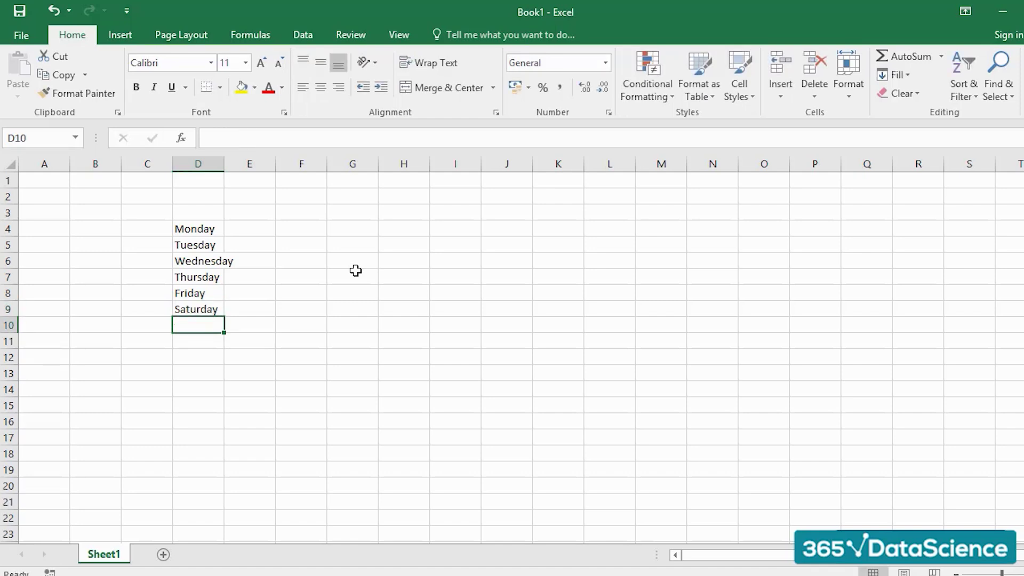
type("Sun")
key("BackSpace")
key("BackSpace")
type("unday")
key("Tab")
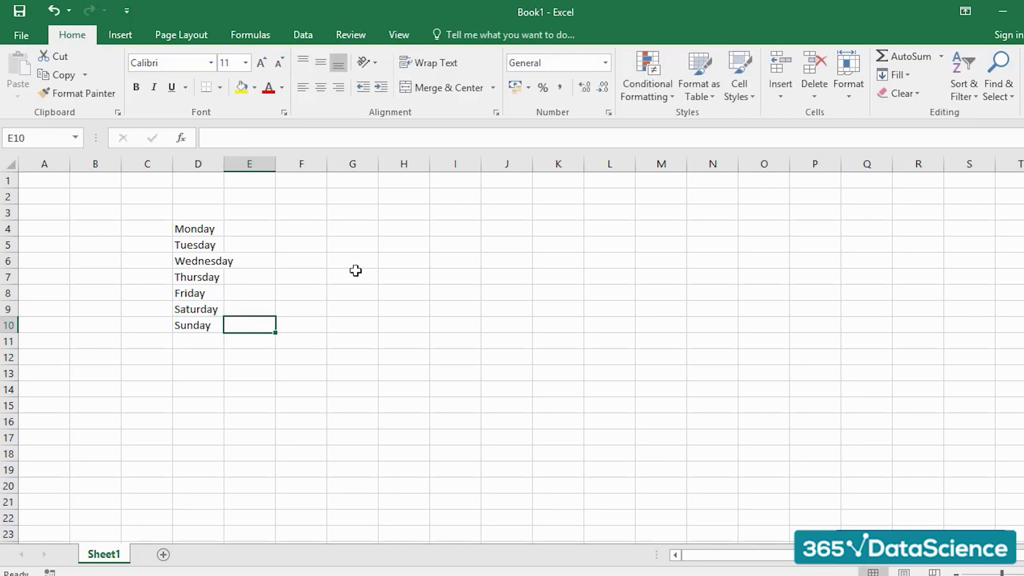
Practise moving the active cell from D10 to the cell below, back again, and to the adjacent cell E10
key("Left")
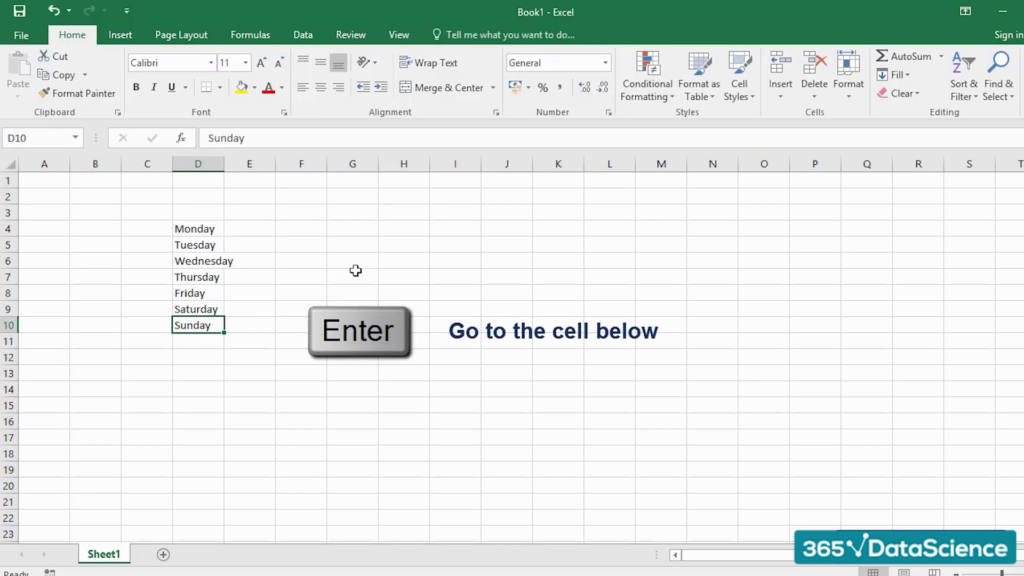
key("Return")
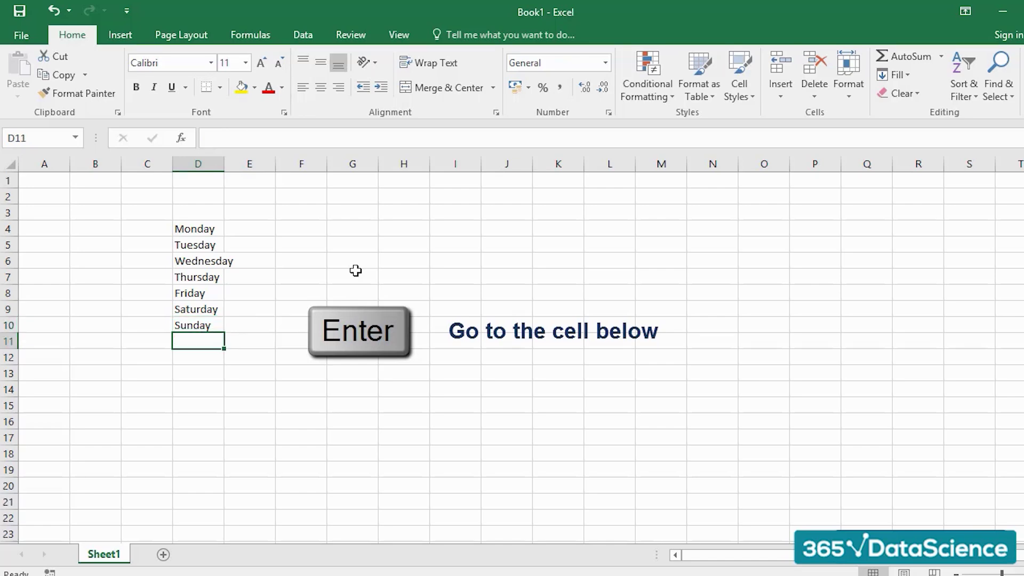
key("Up")
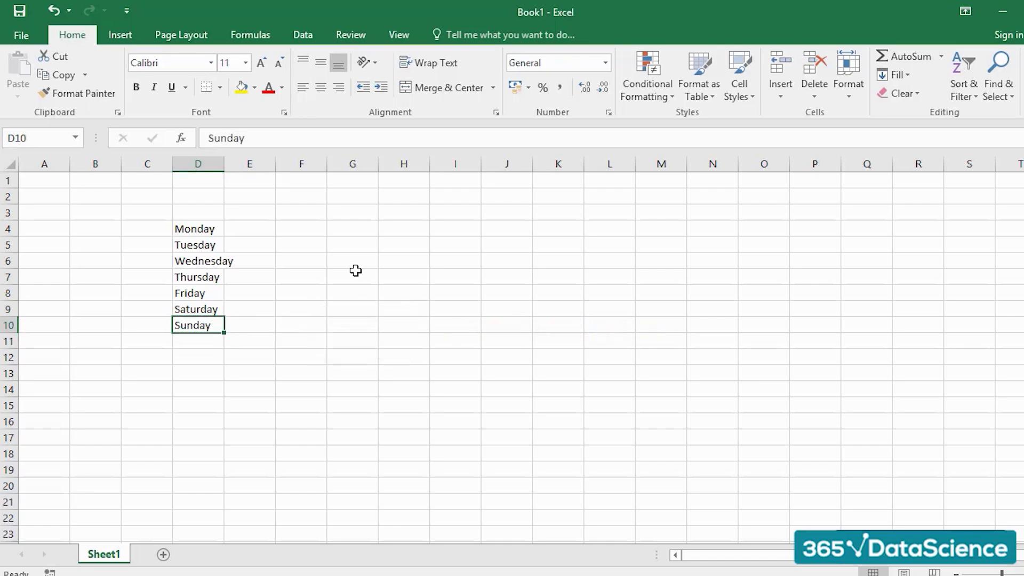
key("Tab")
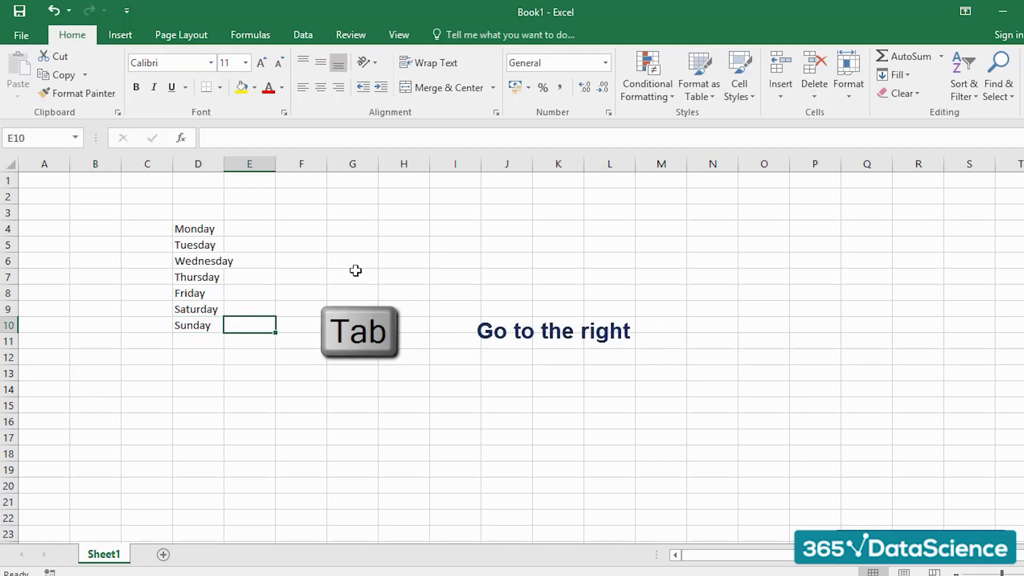
Number the weekdays 1 to 7 in cells E4 to E10
left_click(265, 228)
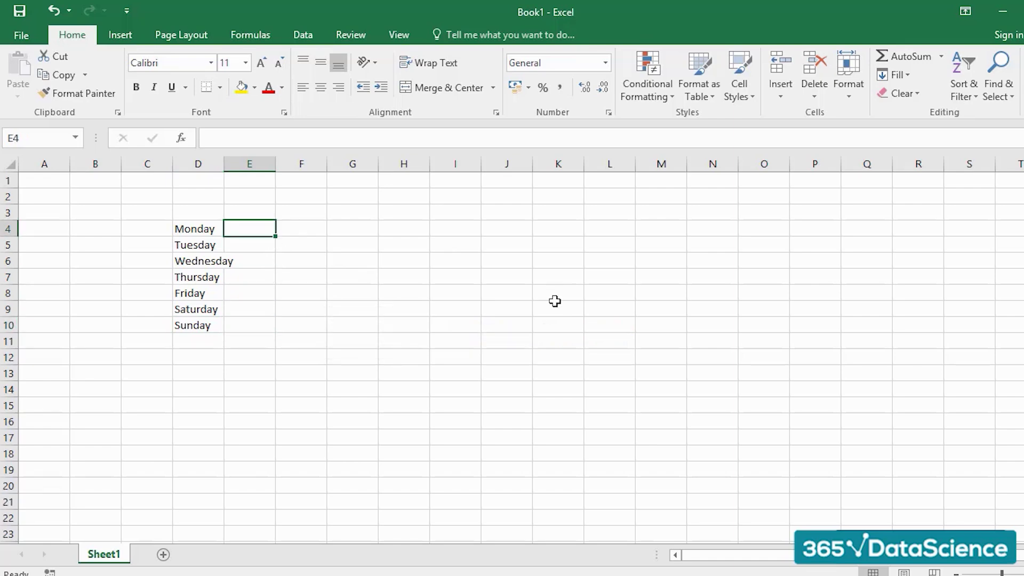
type("1")
key("Return")
type("2")
key("Return")
key("Return")
key("Up")
type("3")
key("Return")
type("4")
key("Return")
type("5")
key("Return")
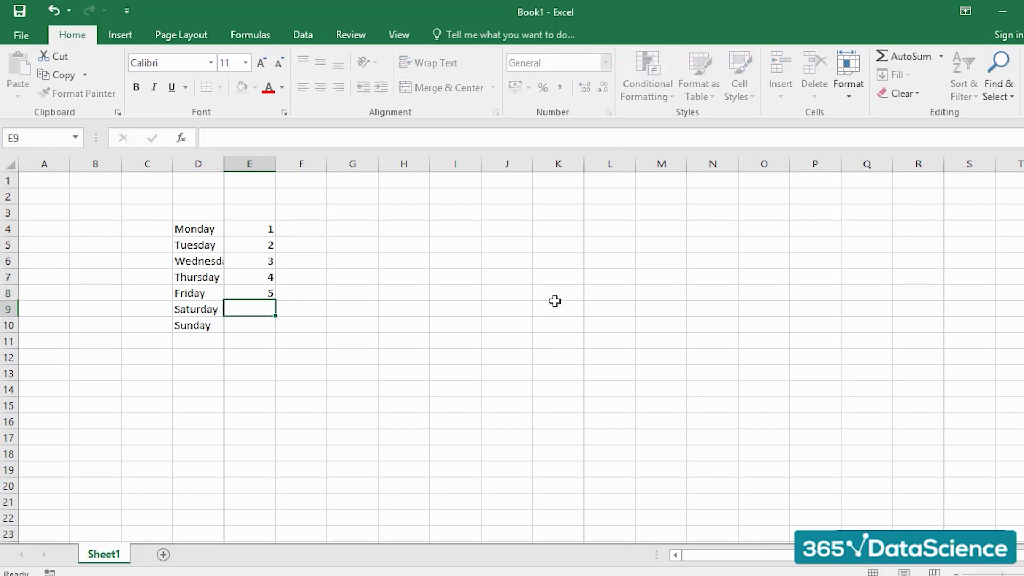
type("6")
key("Return")
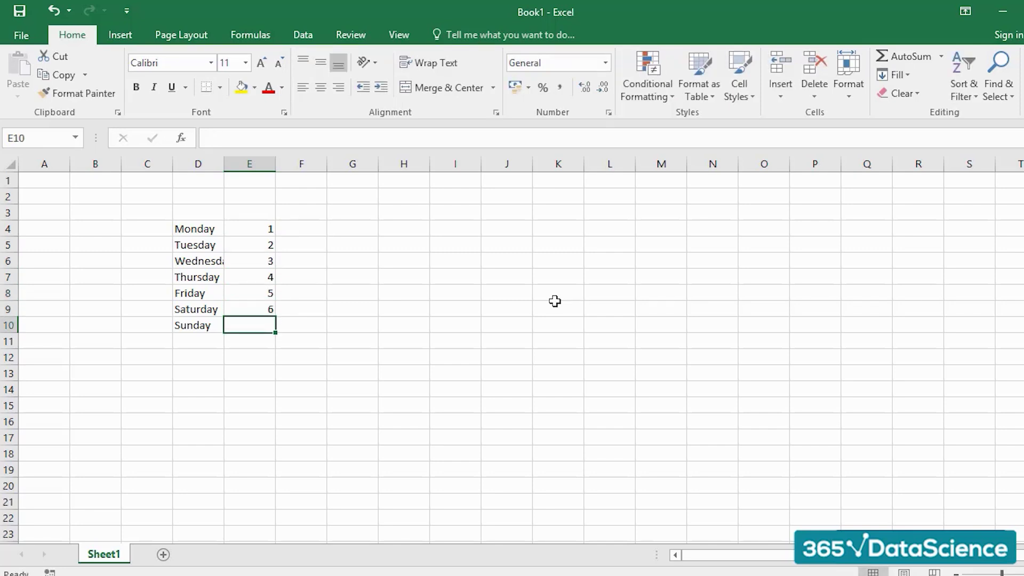
type("7")
key("Right")
key("Down")
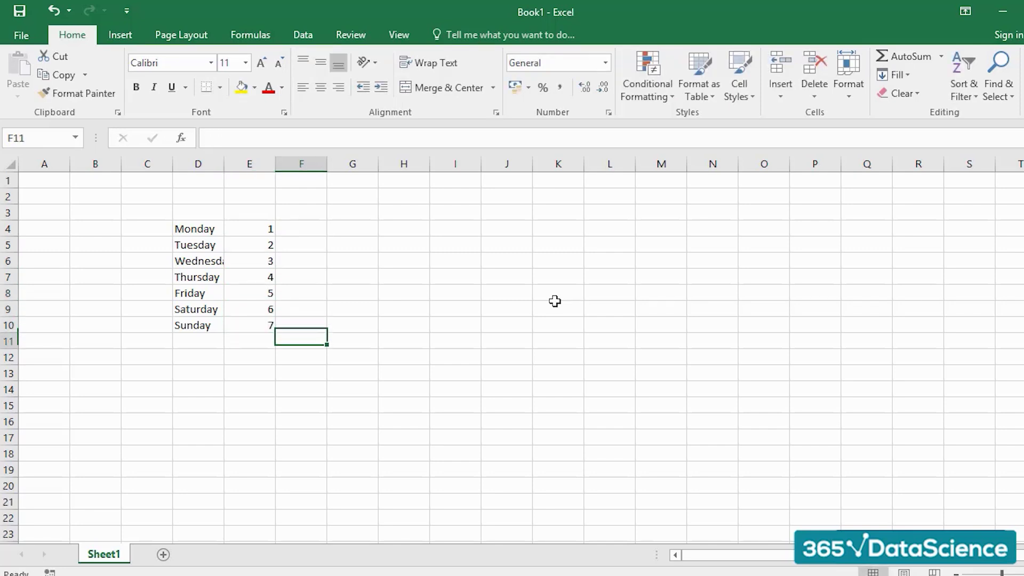
Widen column D so that the full word Wednesday fits in its cell
key("Left")
key("Left")
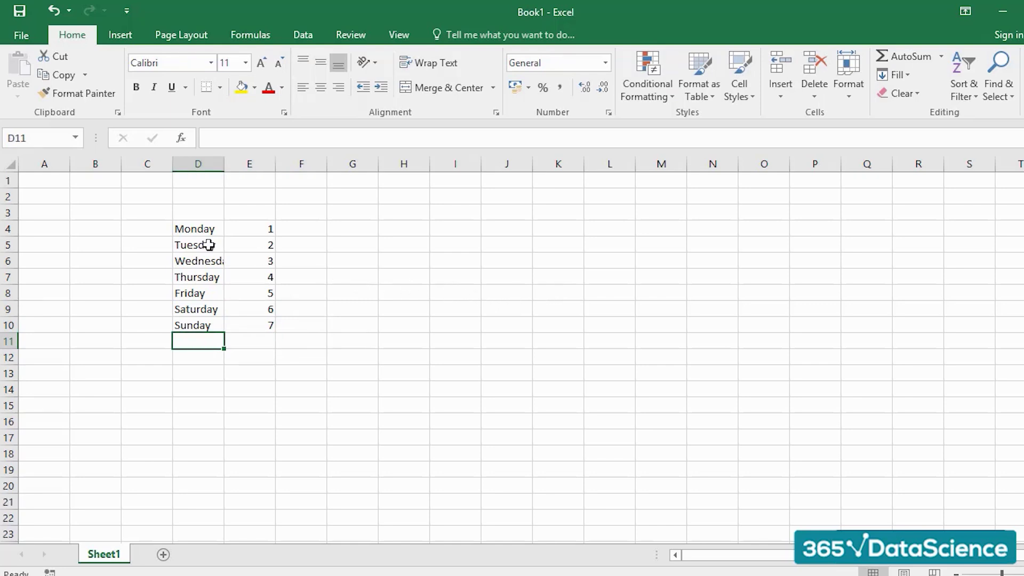
left_click_drag(220, 157, 241, 166)
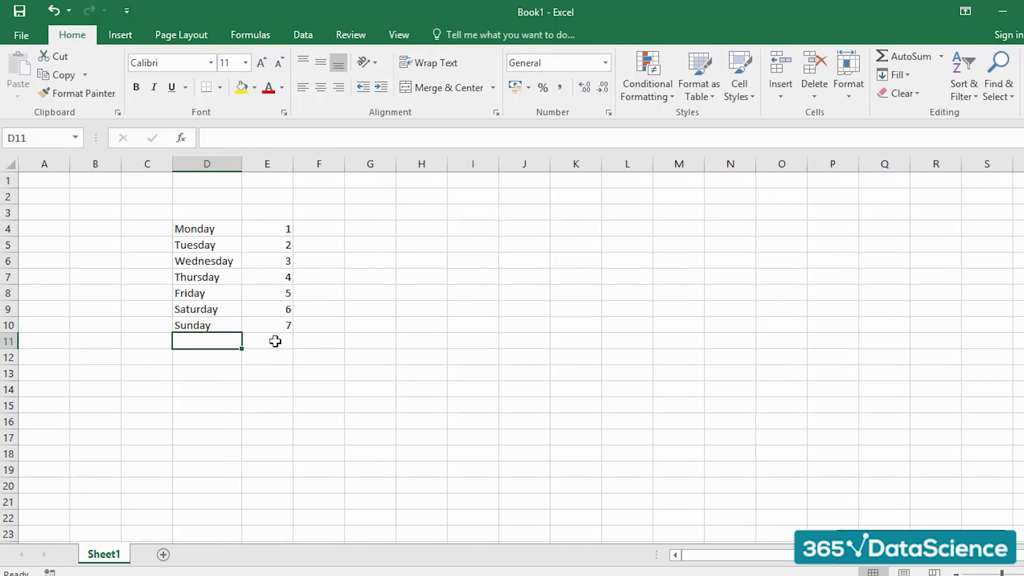
Start entering 8 in cell E11 and cancel the entry, twice in a row
left_click(275, 342)
type("8")
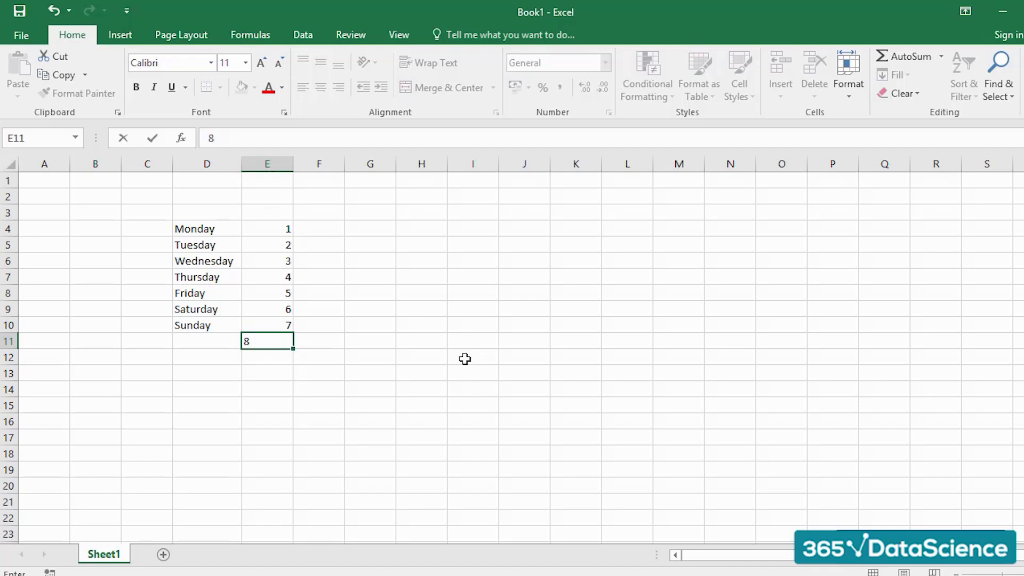
key("Escape")
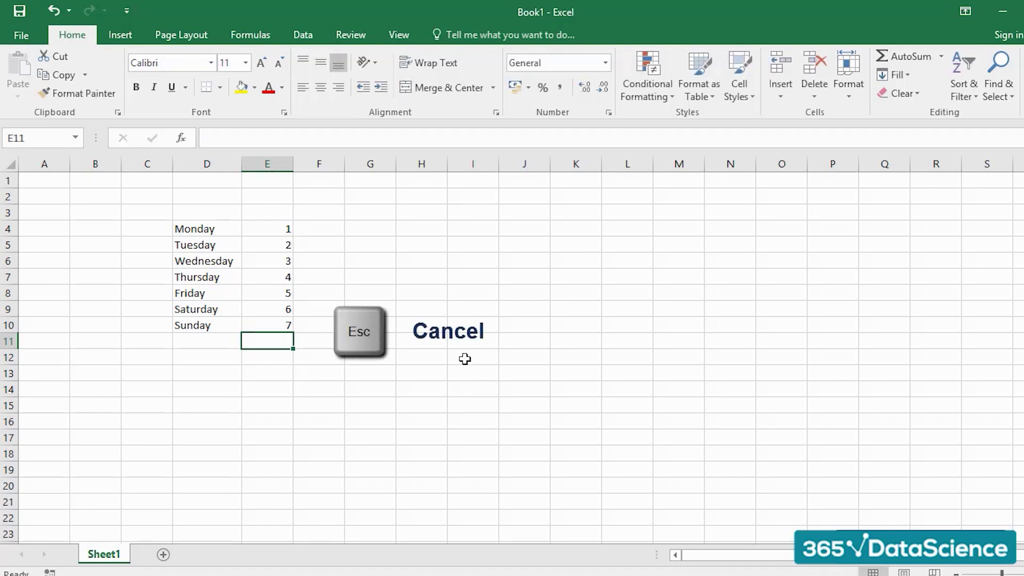
type("8")
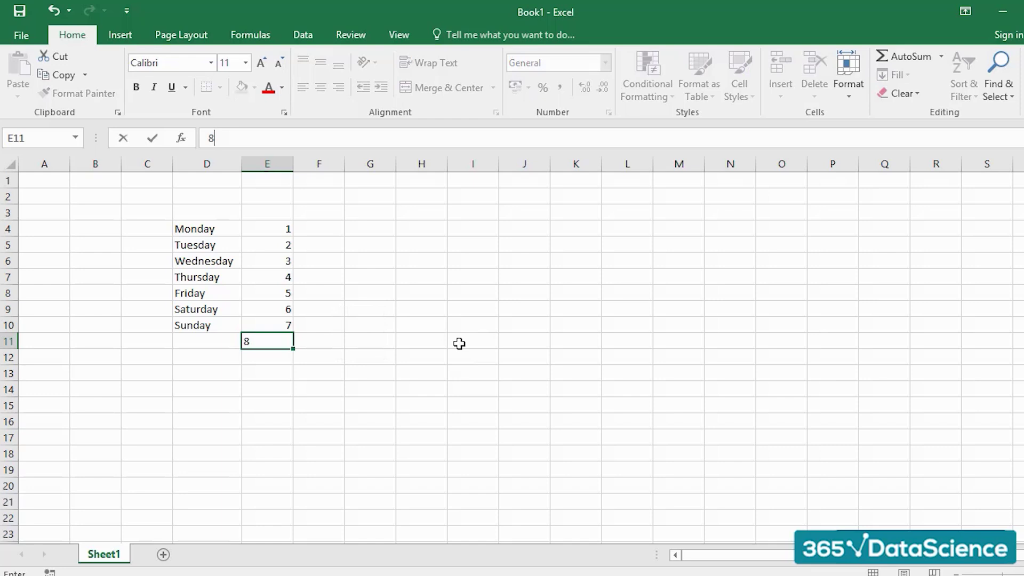
key("Escape")
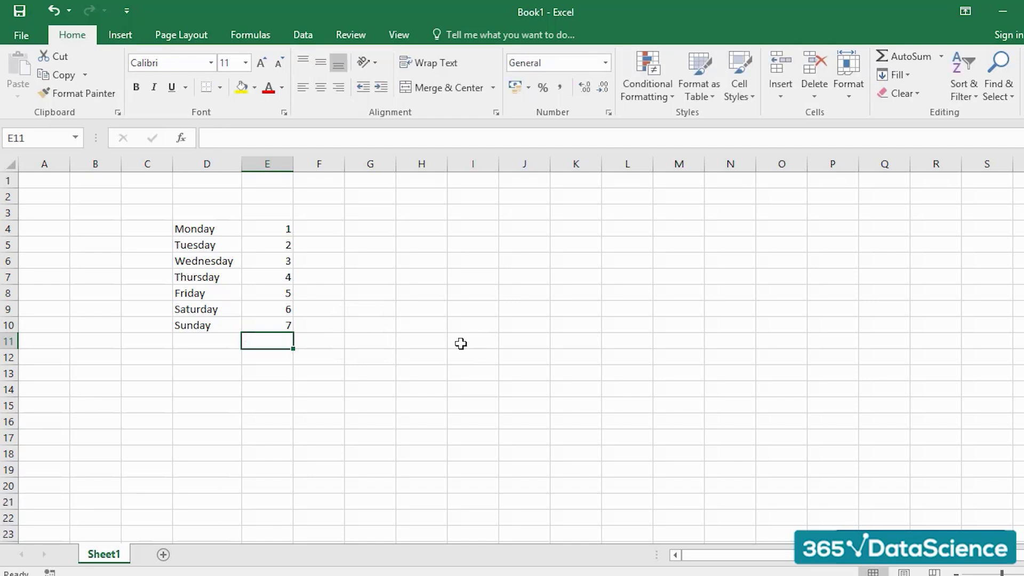
Edit the existing text of the Sunday cell D10 by erasing and re-entering its last two letters, "ay"
left_click(267, 357)
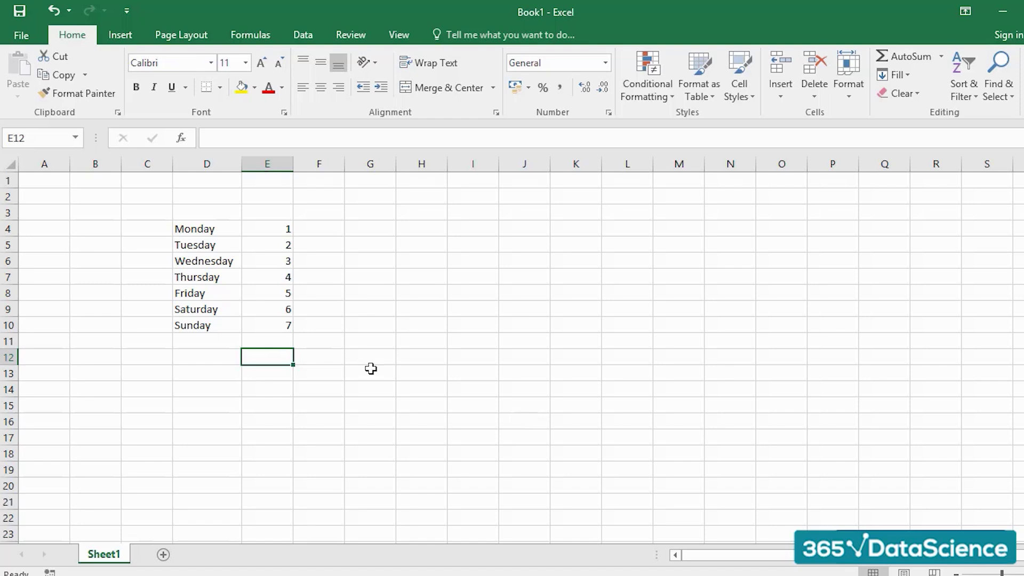
left_click(219, 327)
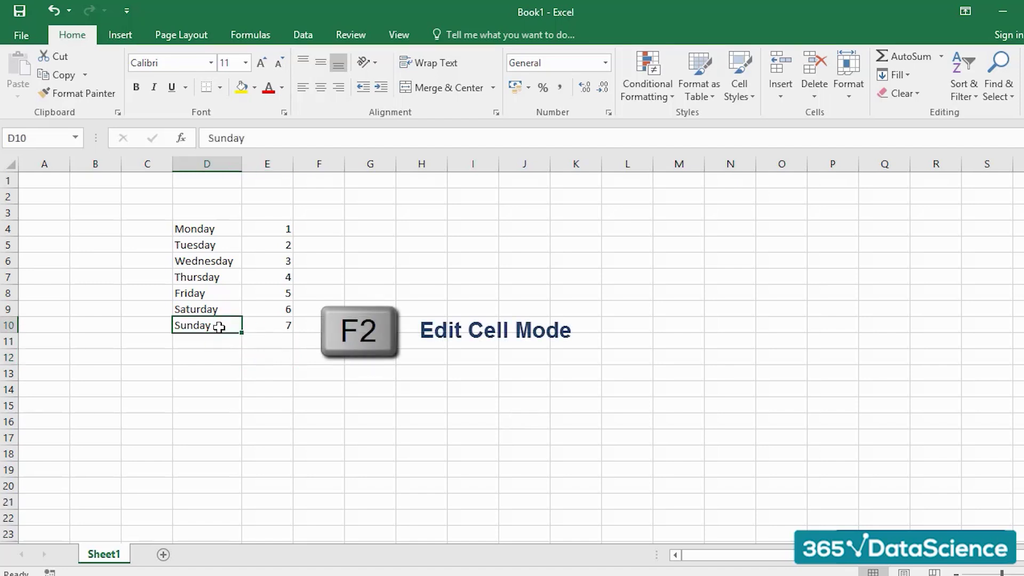
key("F2")
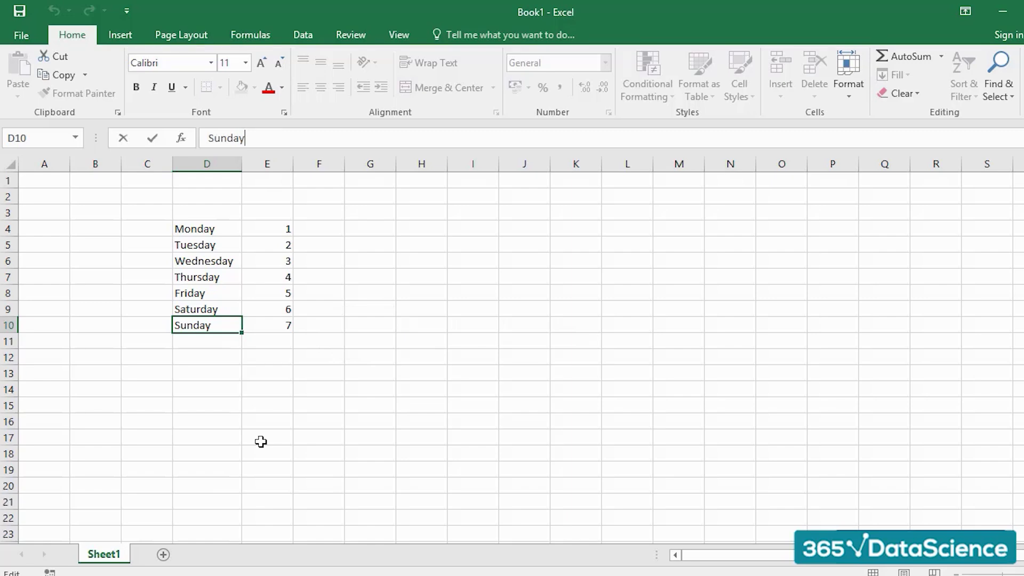
key("BackSpace")
key("BackSpace")
type("ay")
key("Return")
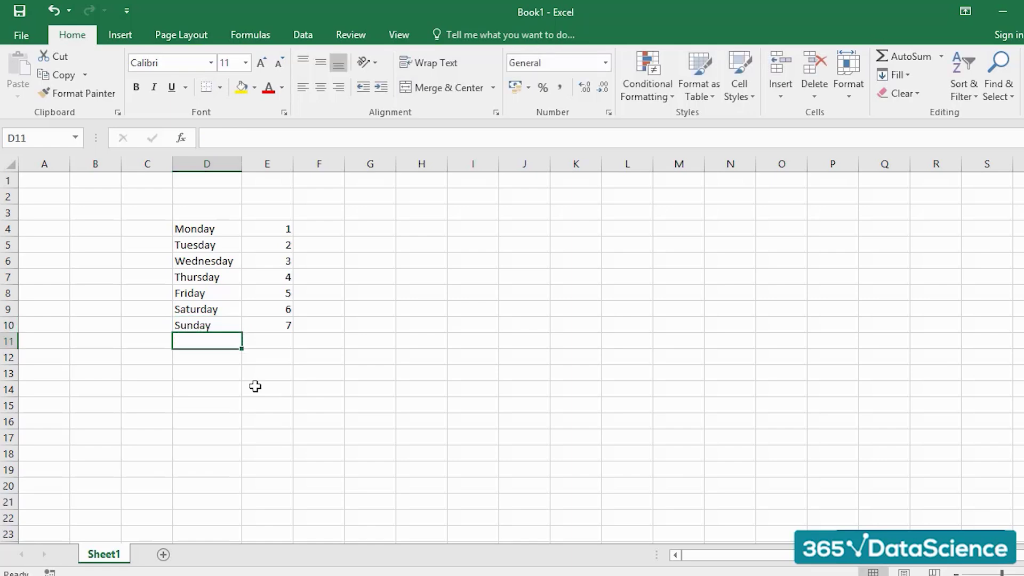
Delete the contents of the Sunday entry and its number in cells D10:E10
key("Up")
key("Up")
key("Up")
key("Down")
key("Down")
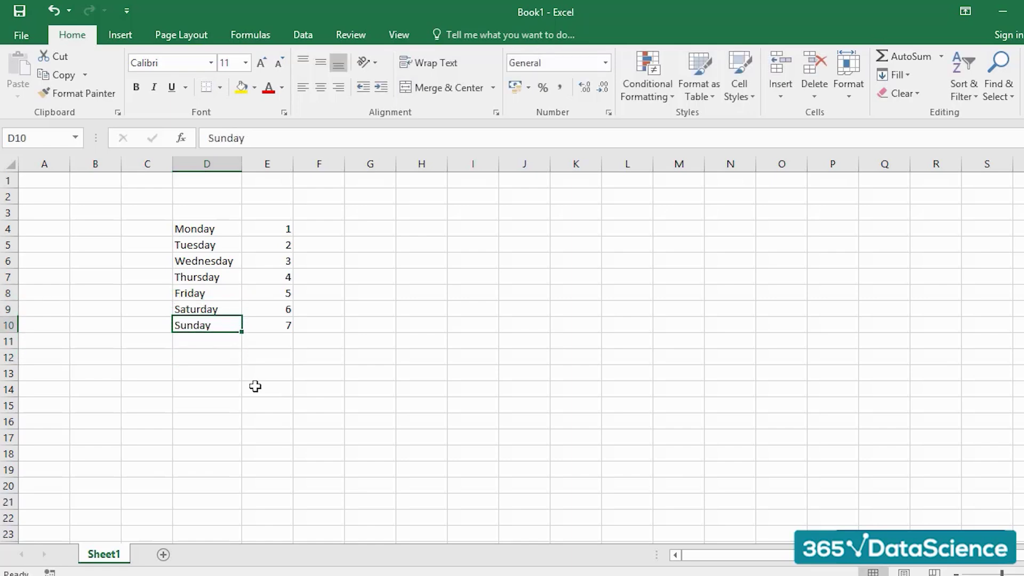
key("shift+Right")
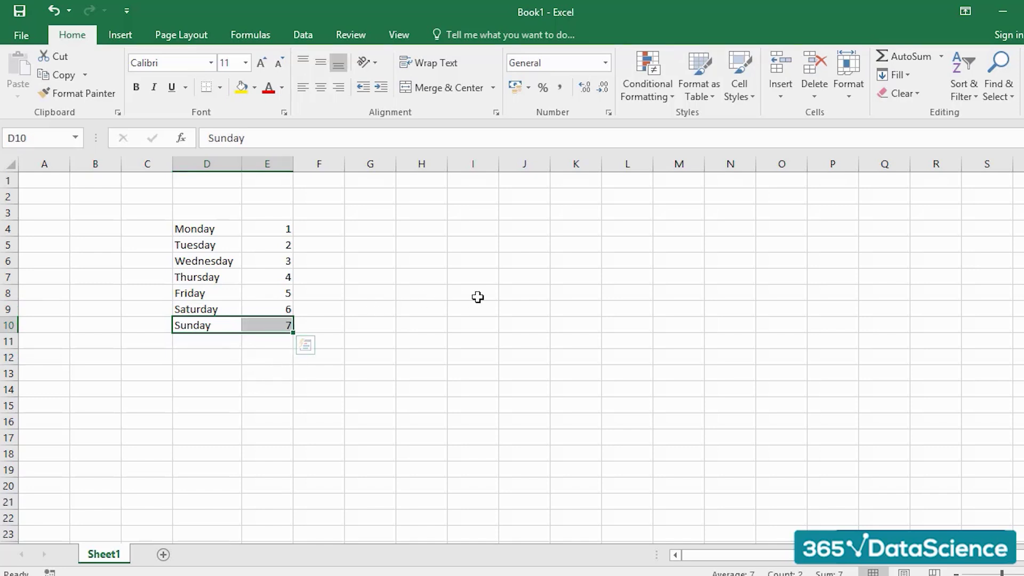
key("Delete")
Clear everything from the Friday and Saturday entries in cells D8:E9 using Clear All
key("Up")
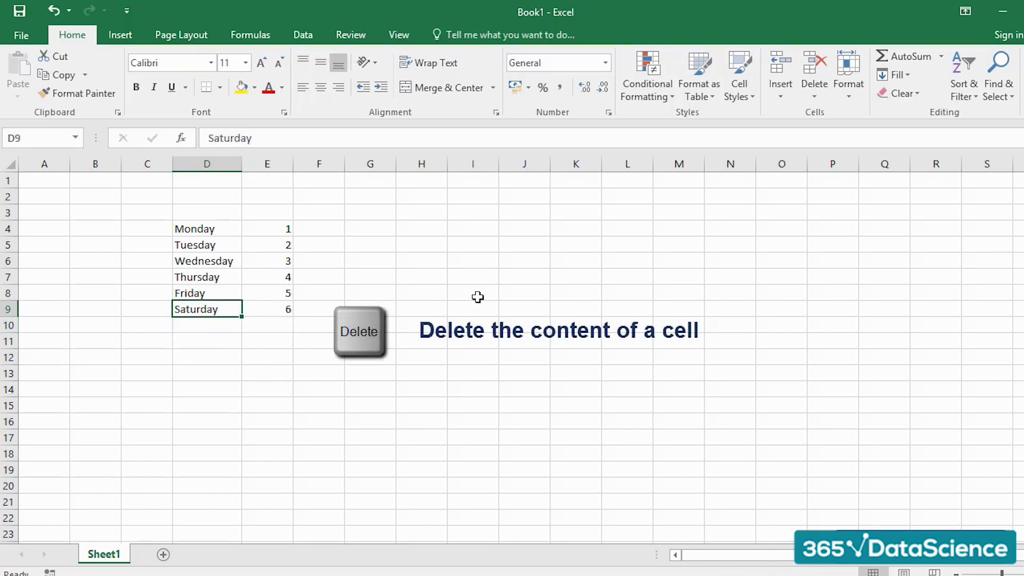
key("shift+Right")
key("shift+Up")
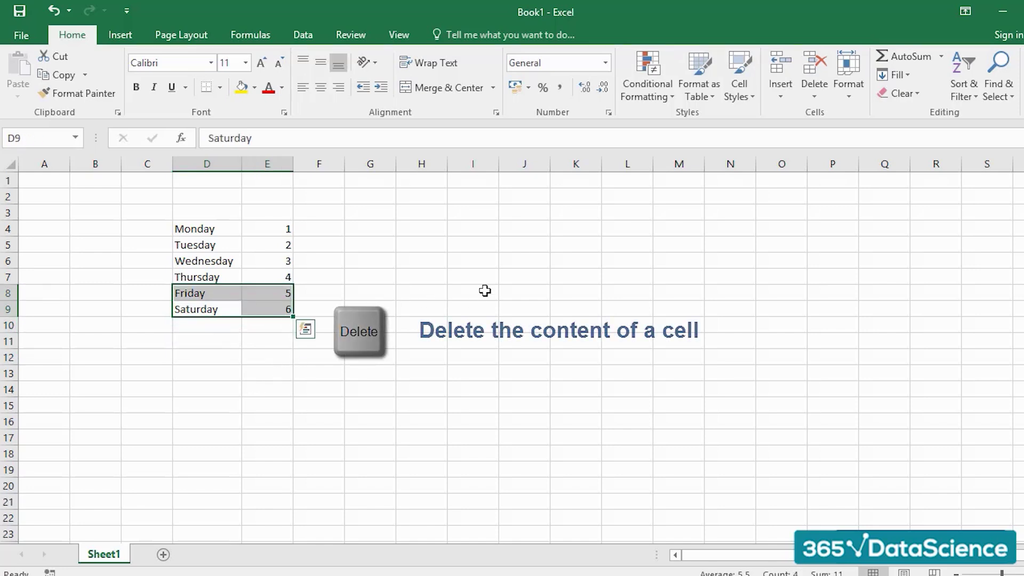
left_click(909, 99)
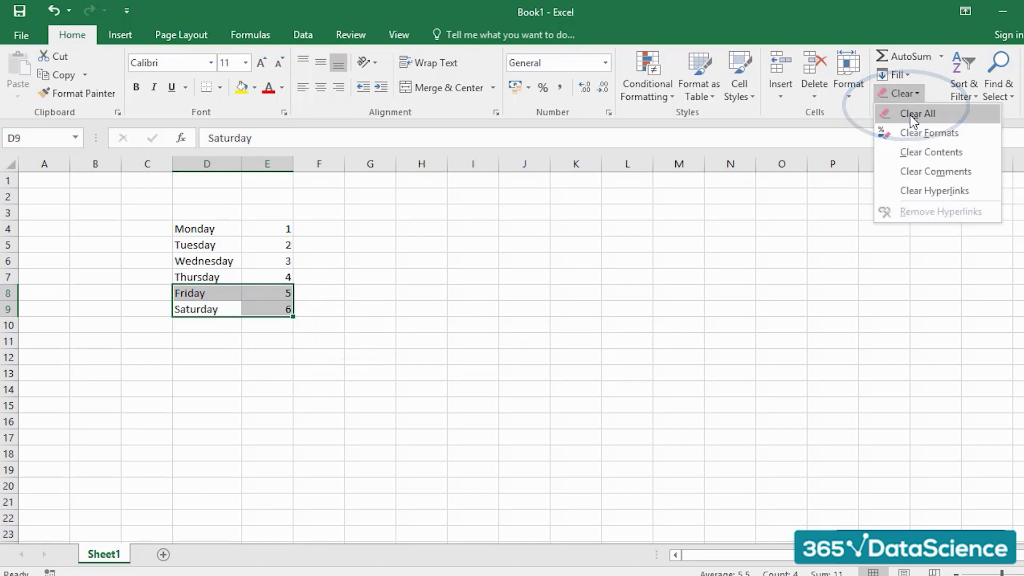
left_click(910, 114)
left_click(540, 356)
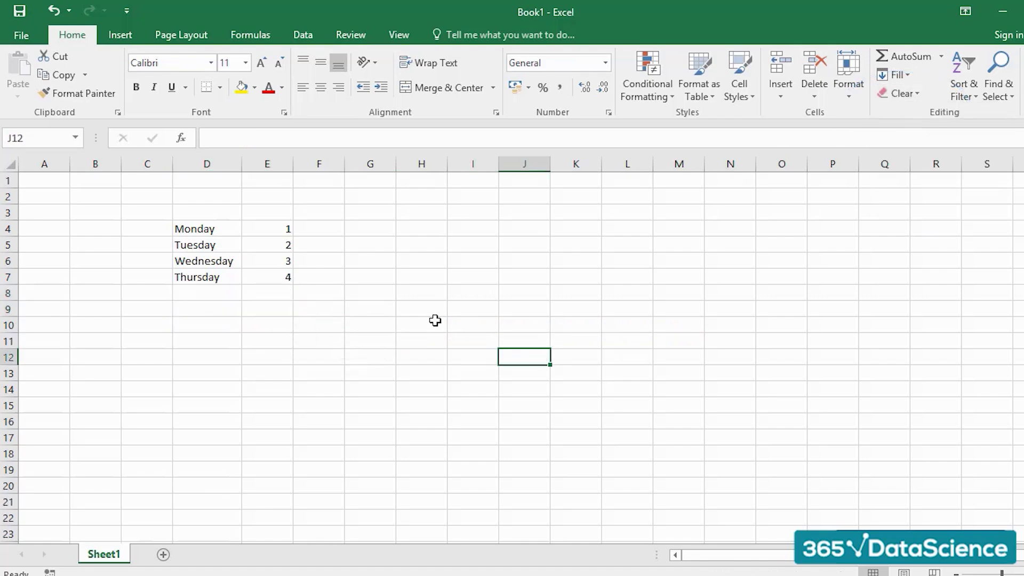
left_click(222, 297)
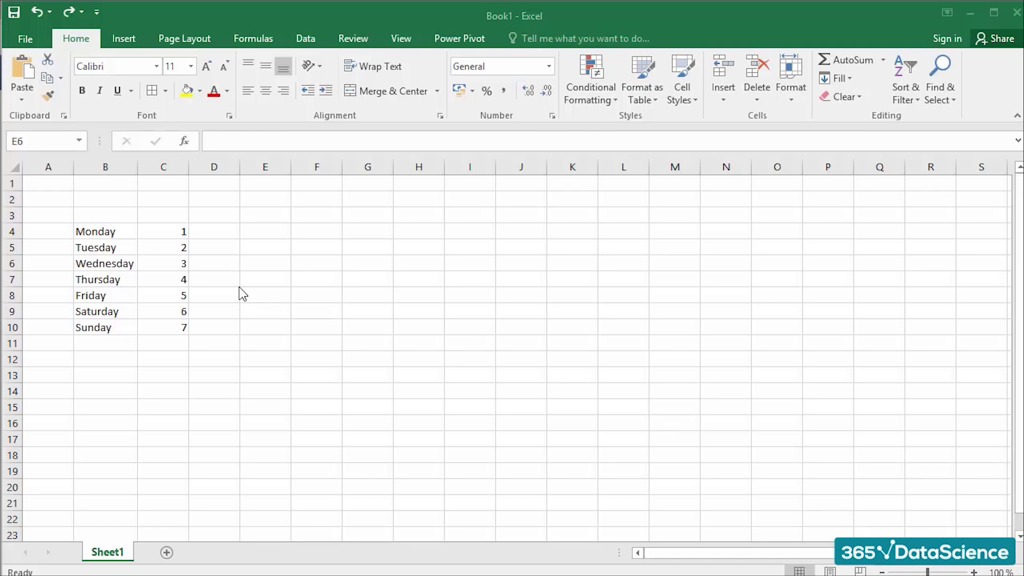
View the commands available for the Monday cell B4, including Format Cells, and dismiss them without choosing any
left_click(238, 284)
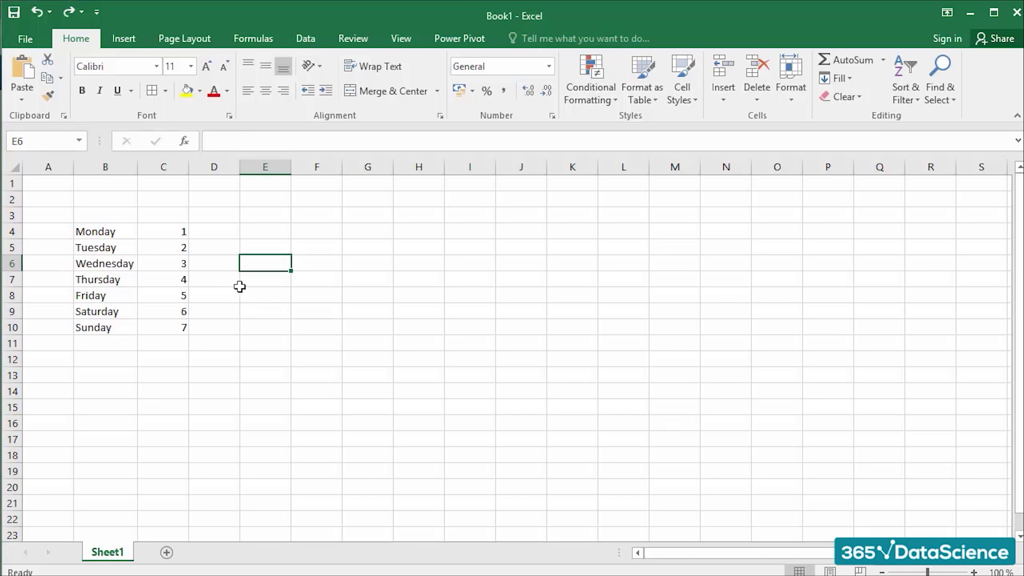
left_click(256, 280)
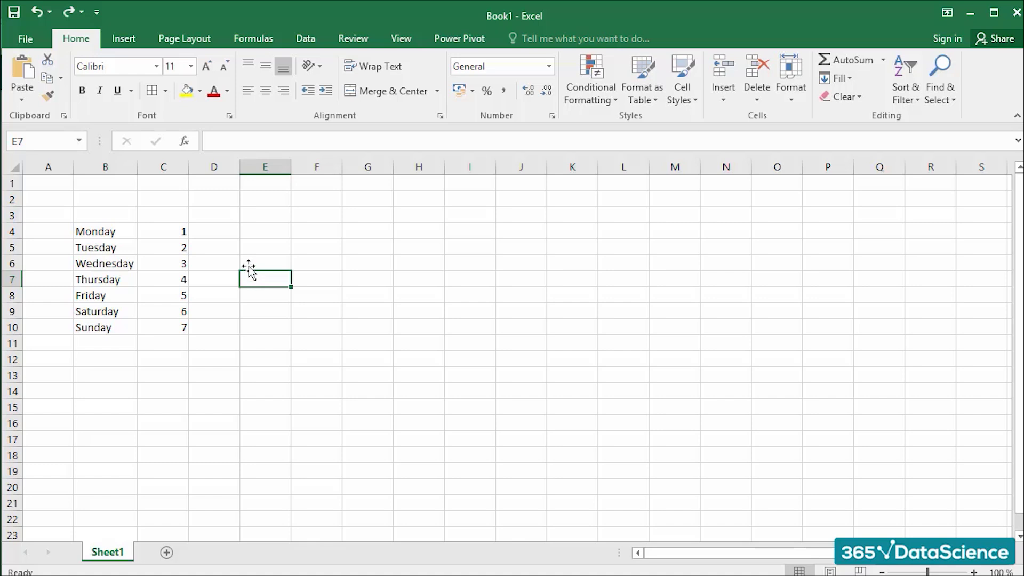
right_click(108, 232)
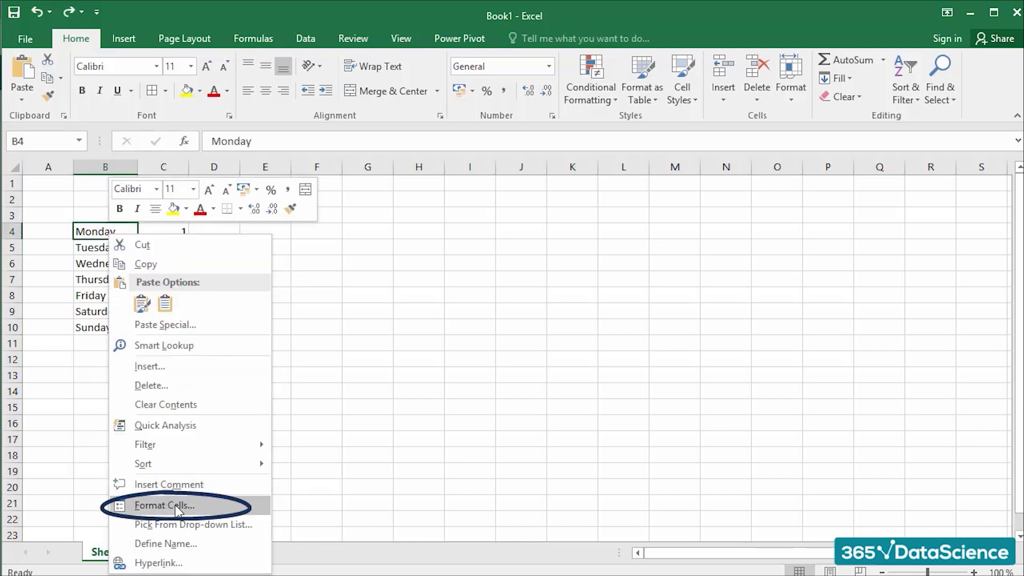
left_click(341, 357)
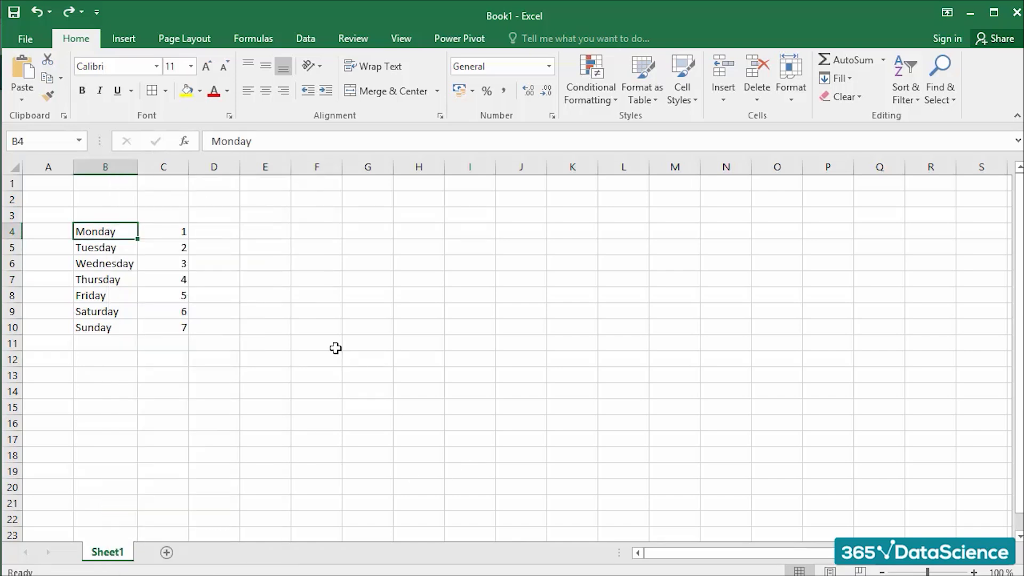
Set the font of the weekday table in cells B4:C10 to Arial
left_click(332, 313)
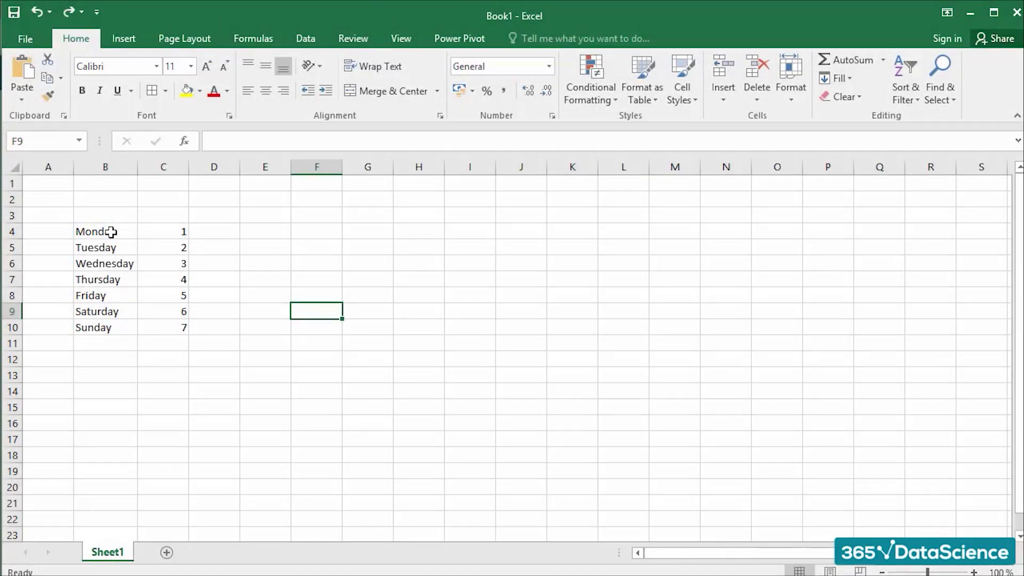
left_click(112, 232)
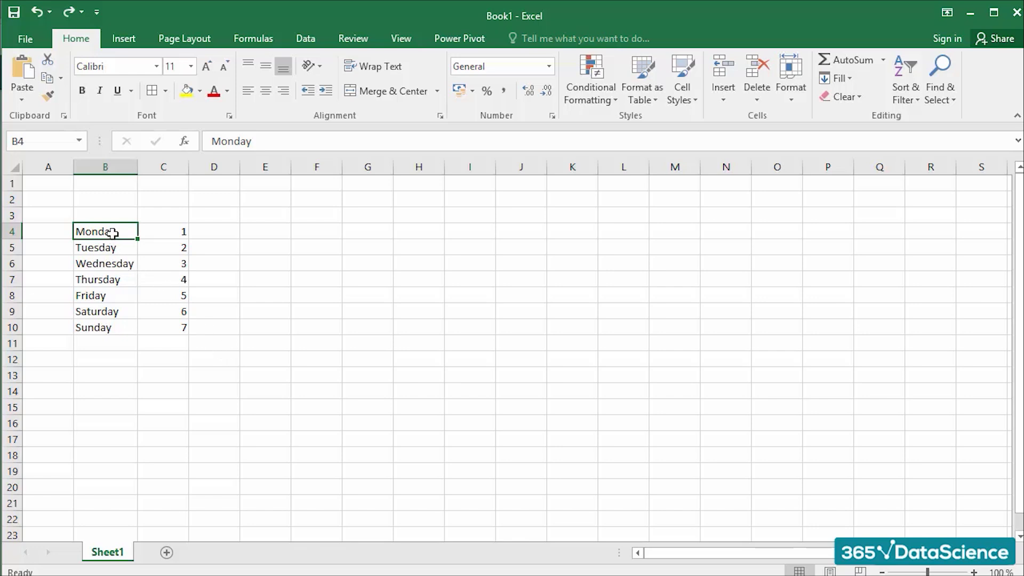
left_click_drag(112, 232, 164, 326)
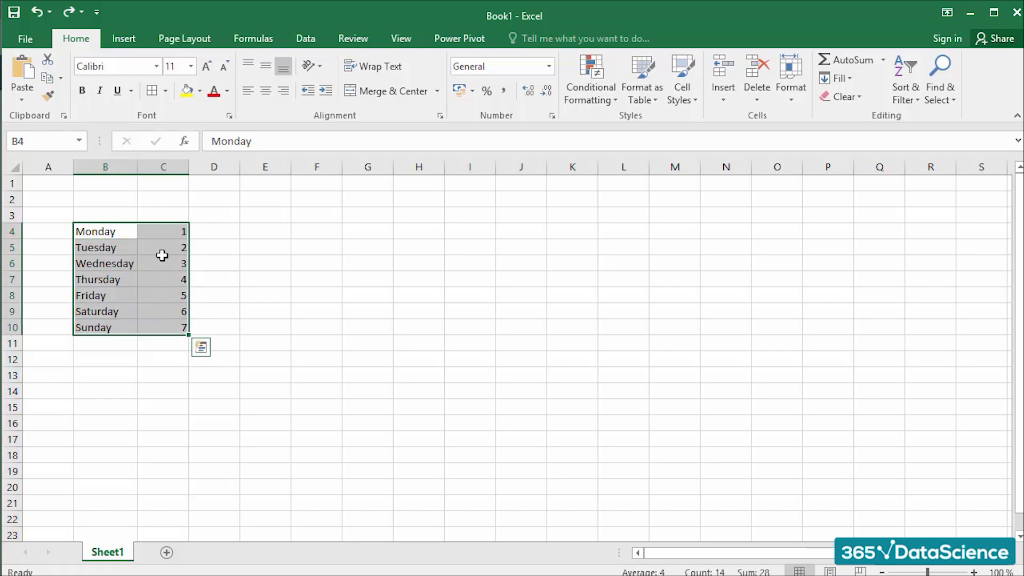
left_click(157, 66)
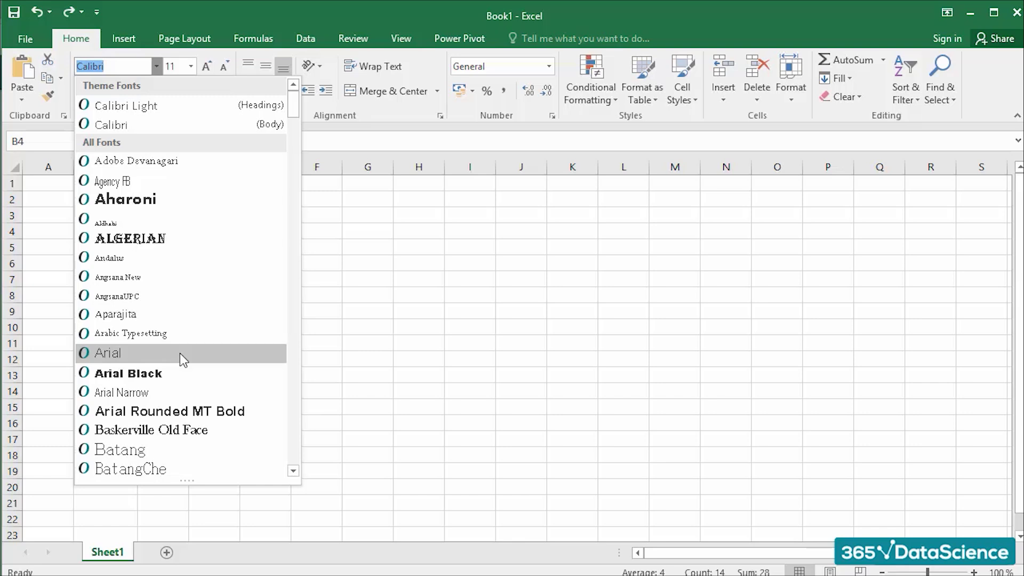
left_click(181, 353)
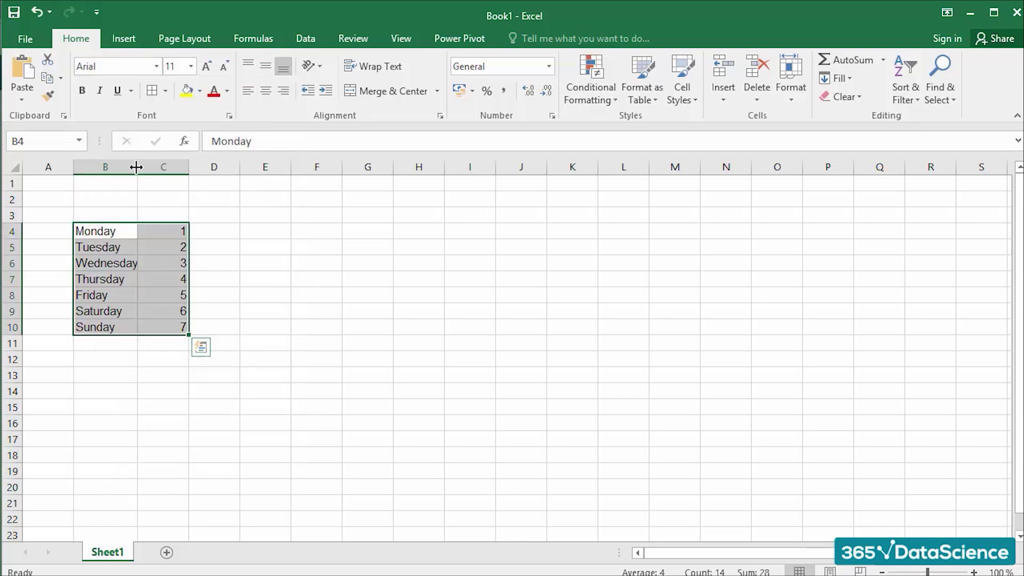
Widen column B to fit the weekday names and set the font size of cells B4:C10 to 12
left_click_drag(138, 167, 171, 167)
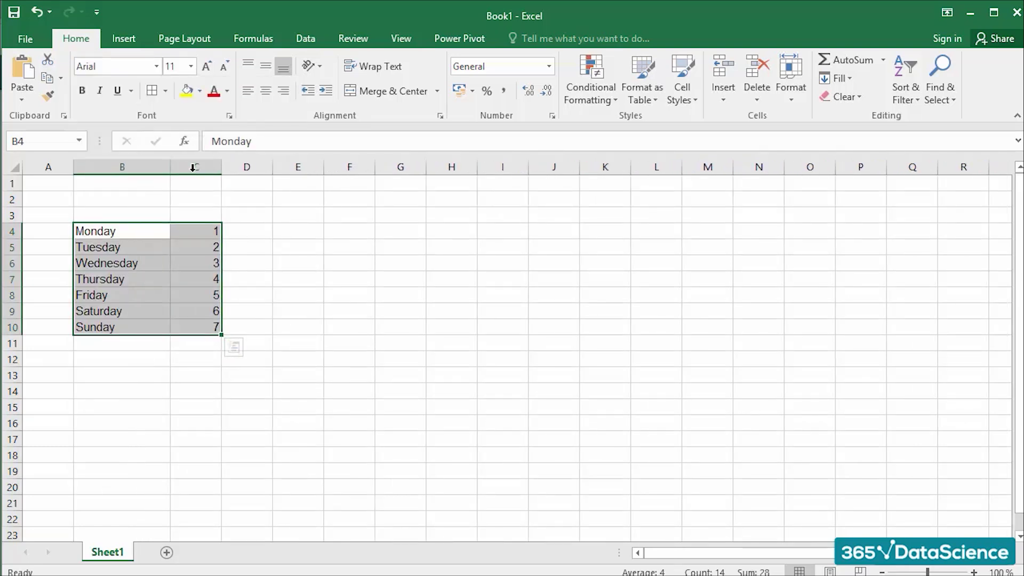
left_click(190, 66)
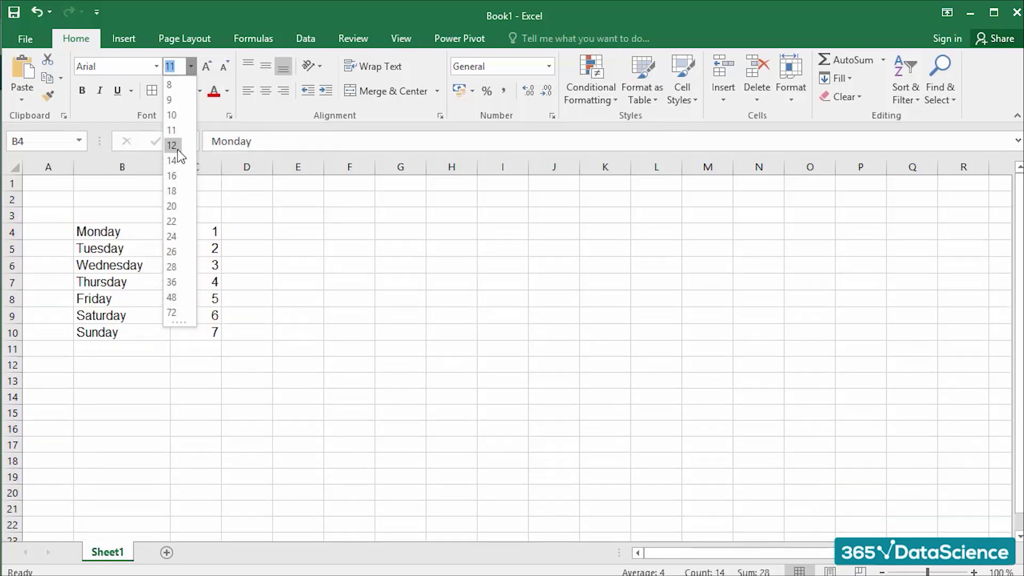
left_click(178, 149)
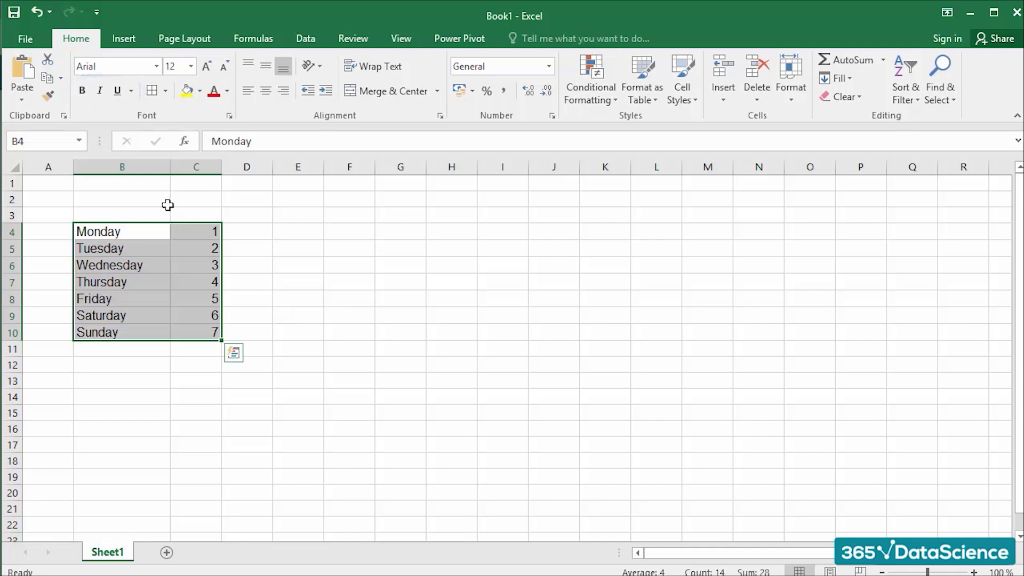
Try bold, italic and underline on the weekday table in turn, removing each style again
left_click(87, 94)
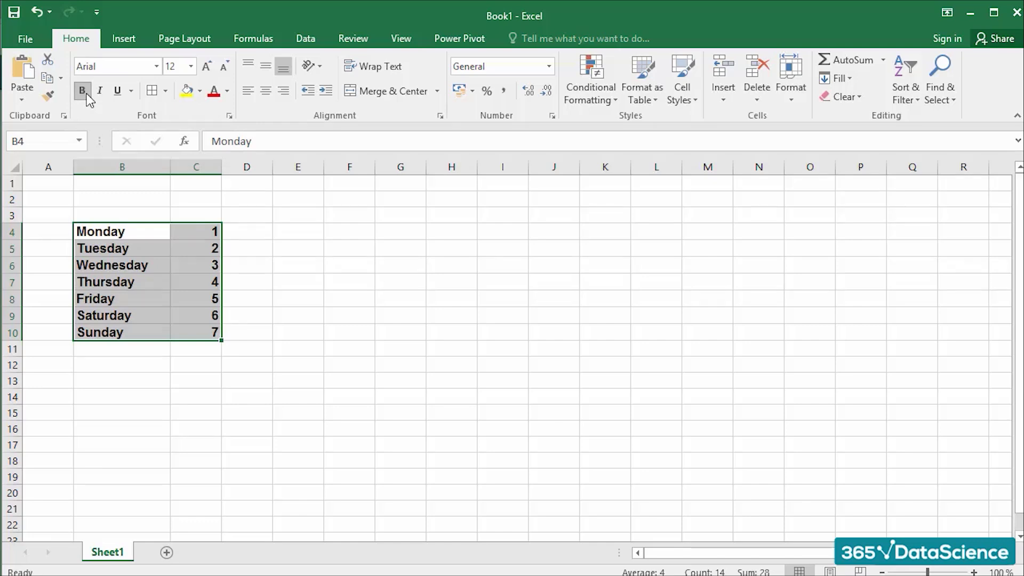
left_click(87, 94)
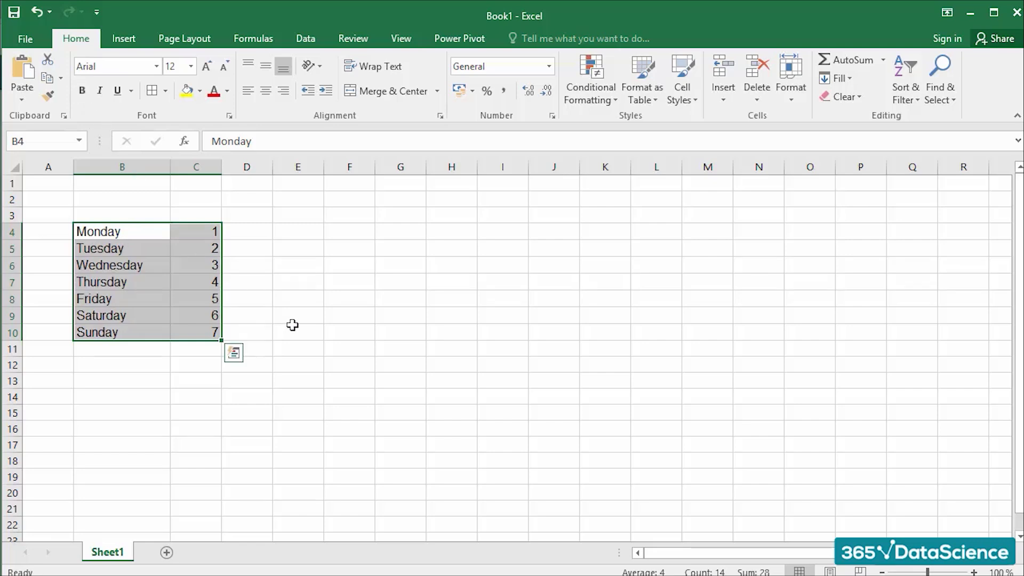
left_click(102, 95)
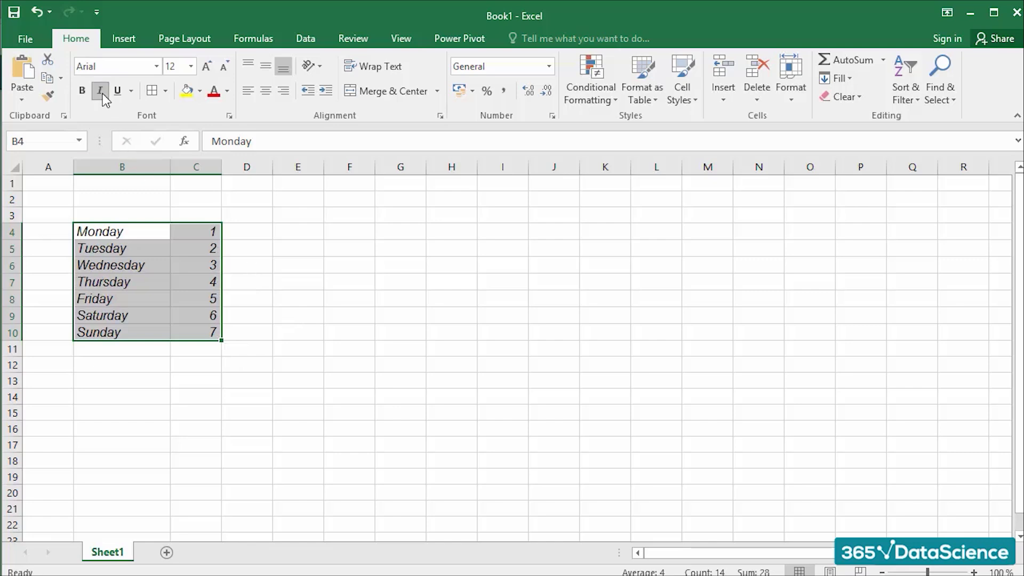
left_click(99, 94)
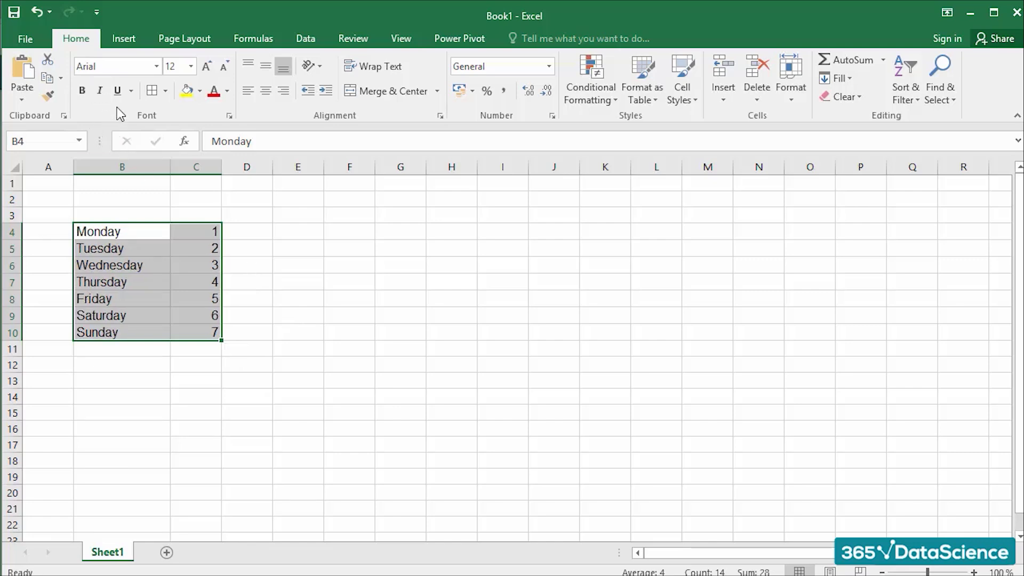
left_click(118, 95)
left_click(117, 95)
Apply All Borders to the weekday table in cells B4:C10 and deselect the range
left_click(165, 95)
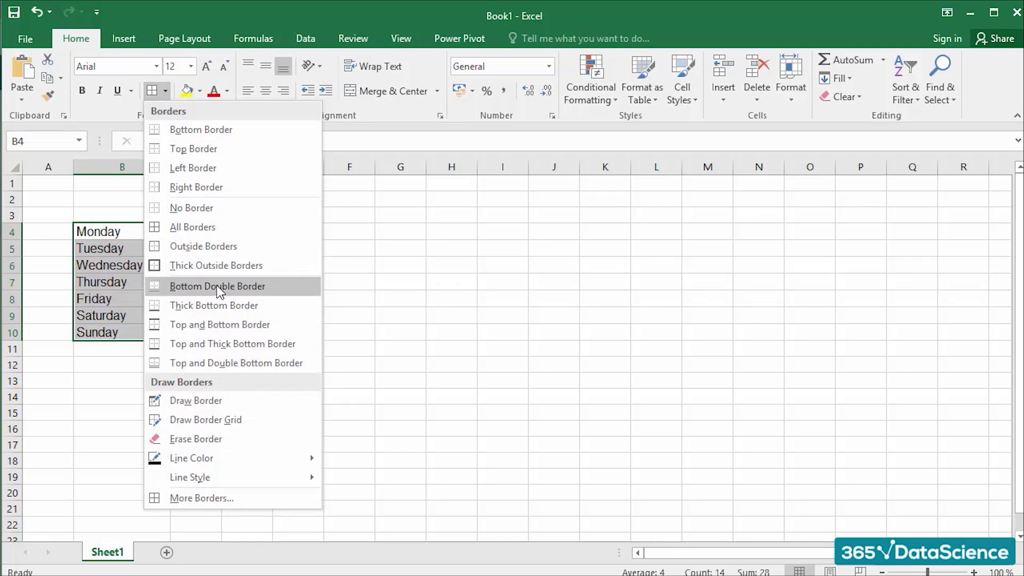
left_click(199, 231)
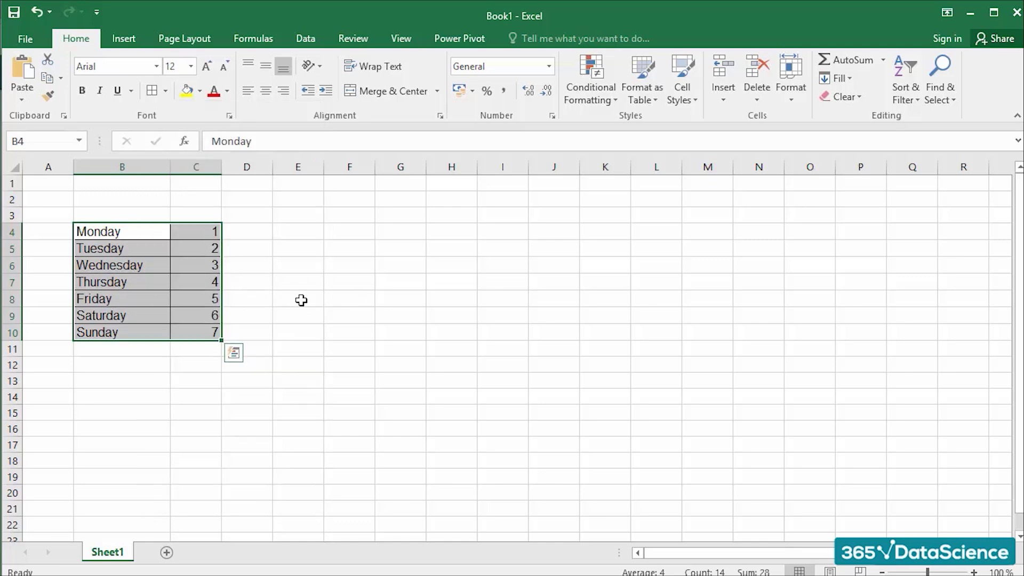
left_click(281, 281)
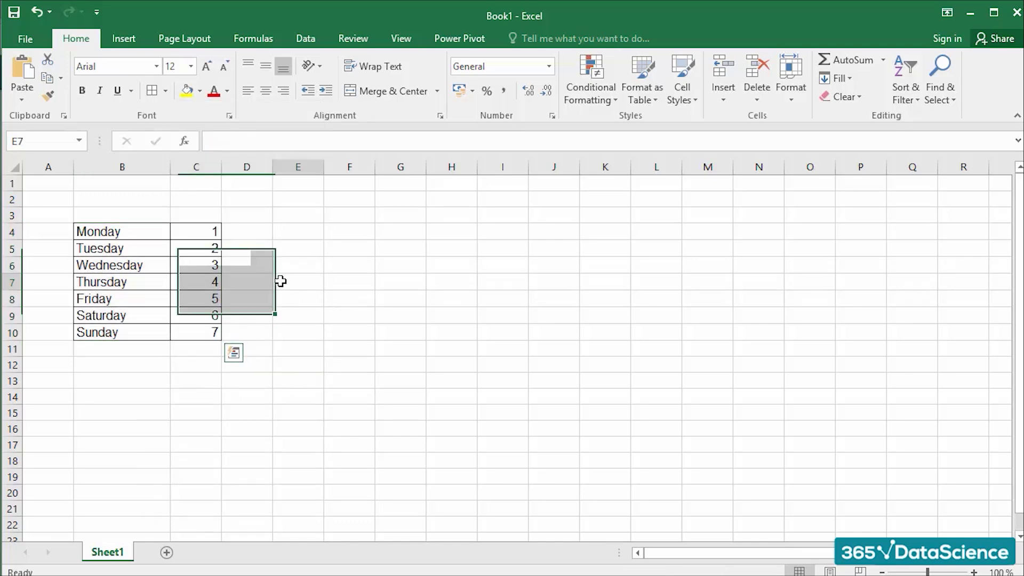
View the border options for cells B4:C10, including More Borders, and dismiss them without choosing any
left_click_drag(141, 232, 188, 335)
left_click(165, 91)
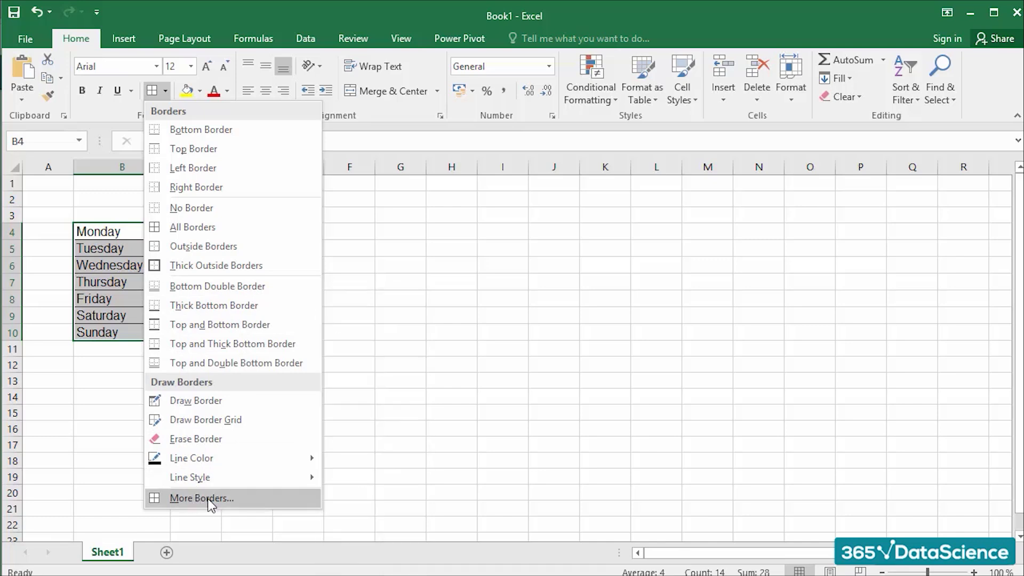
left_click(95, 389)
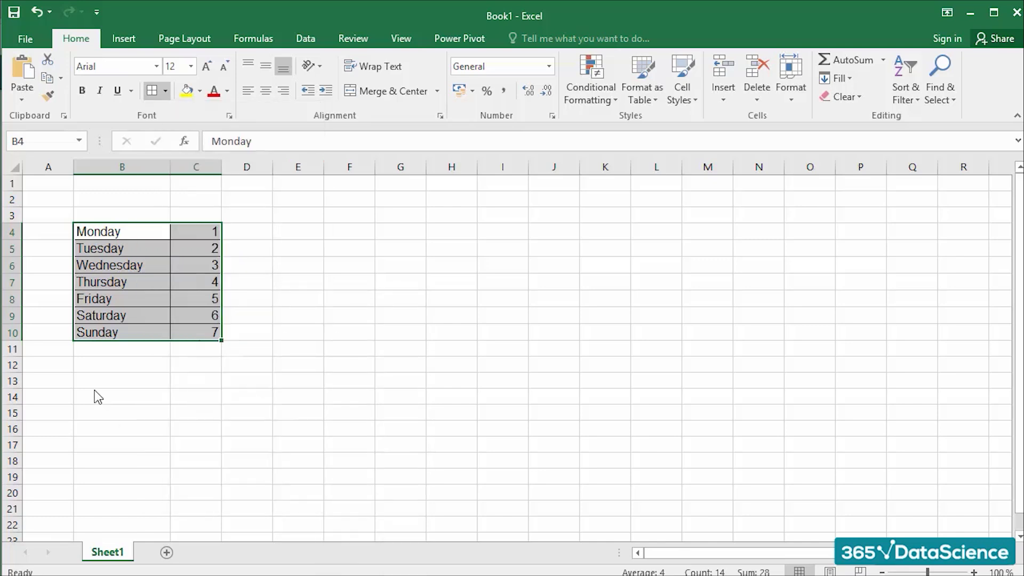
left_click(101, 379)
Open the Format Cells border settings for B4:C10 and choose a medium solid line style in dark blue
left_click_drag(107, 232, 194, 334)
right_click(194, 334)
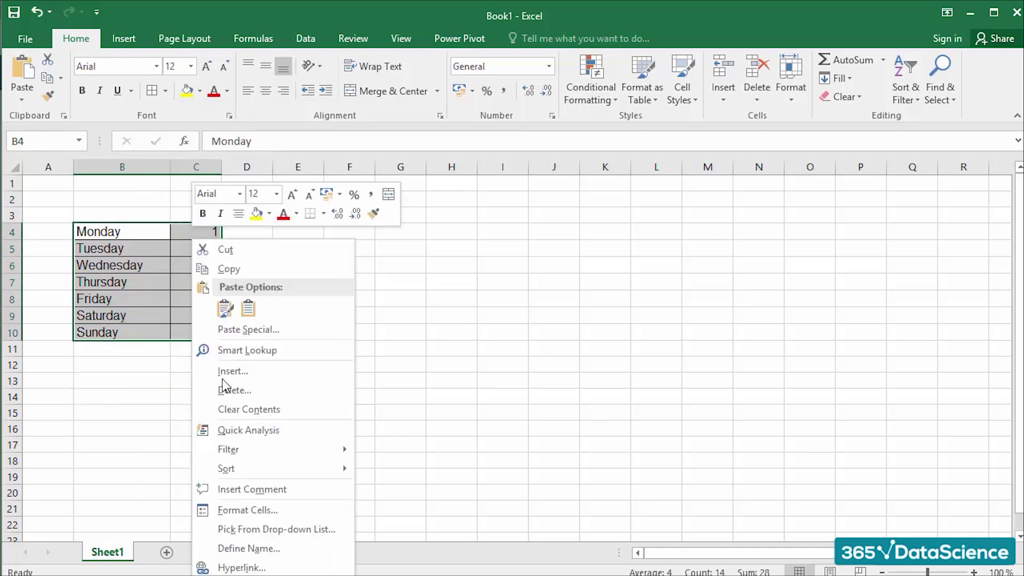
left_click(251, 511)
left_click_drag(233, 213, 270, 130)
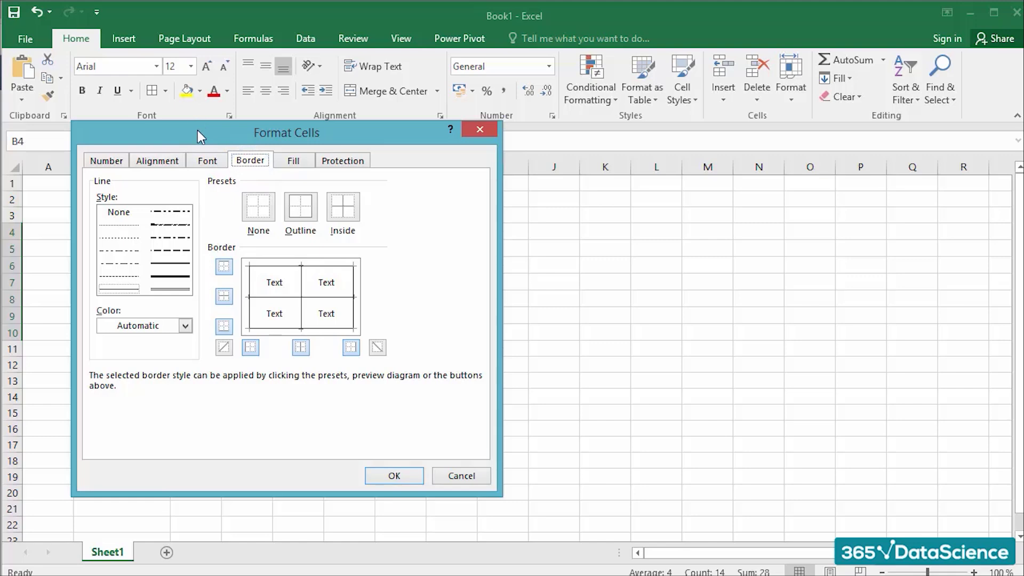
left_click(178, 263)
left_click(178, 263)
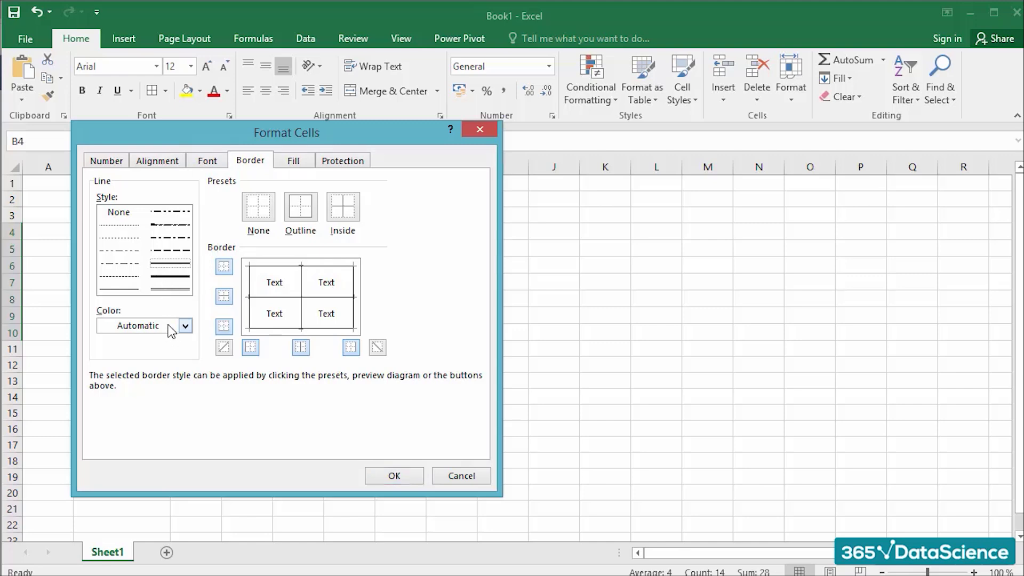
left_click(184, 326)
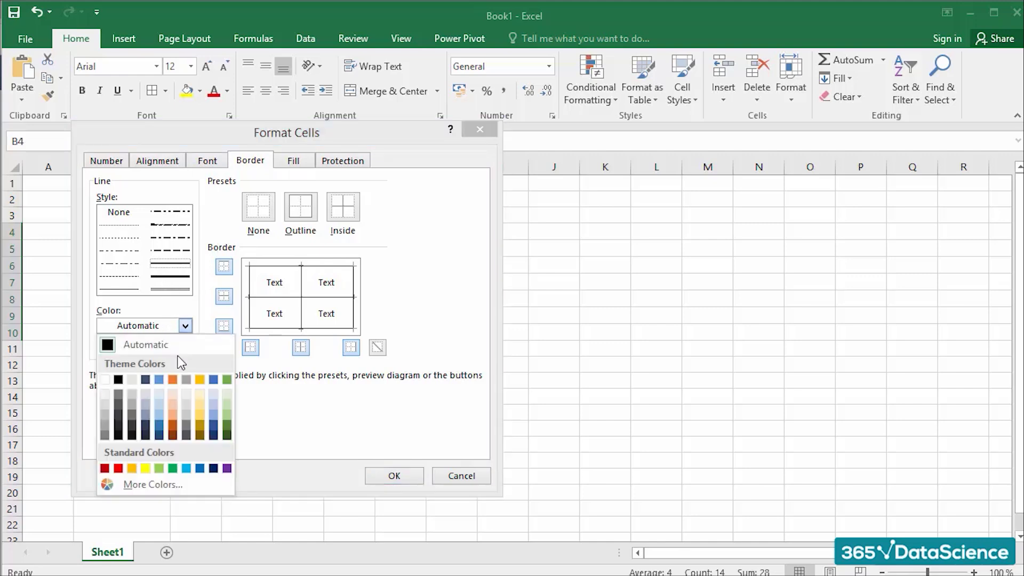
left_click(213, 469)
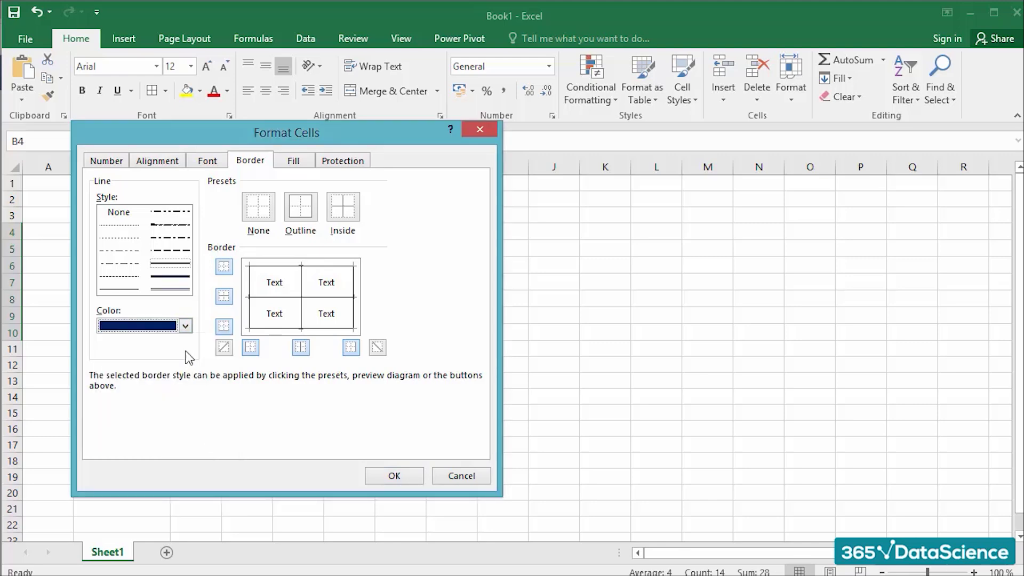
left_click(171, 263)
Apply the chosen line to the top, bottom, left and right outer edges of the weekday table and confirm
left_click(226, 268)
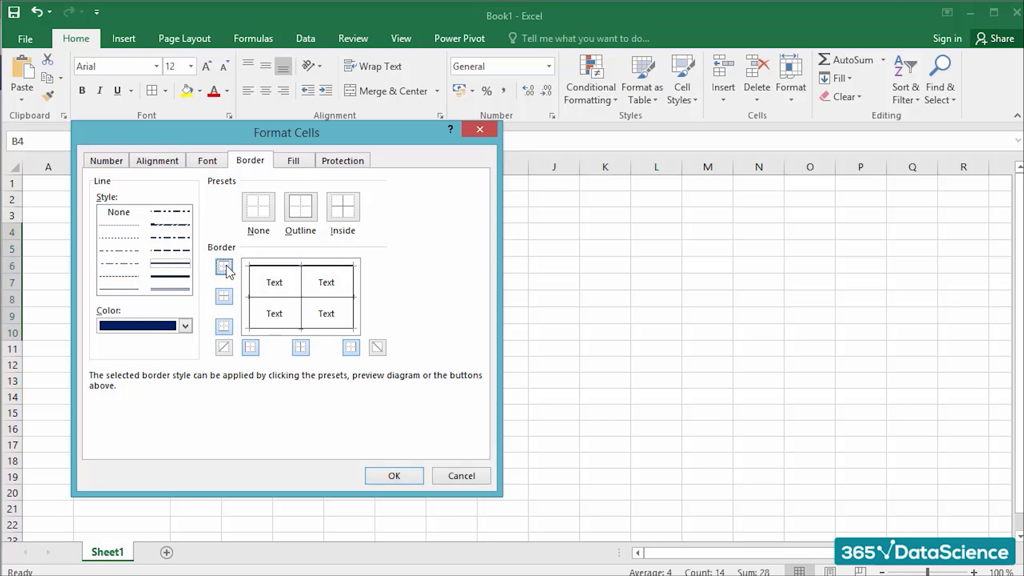
left_click(226, 326)
left_click(249, 348)
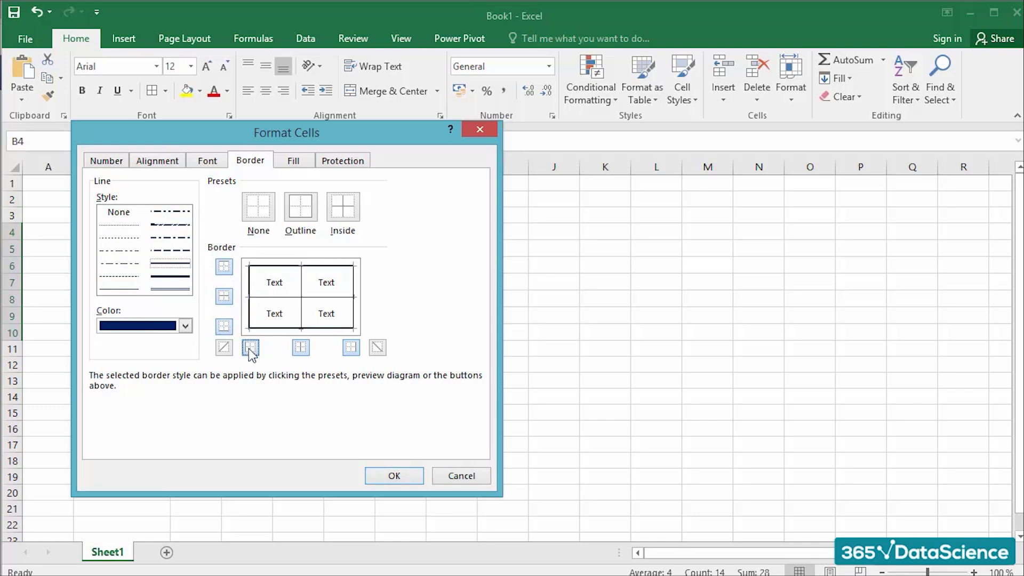
left_click(352, 348)
left_click(393, 476)
left_click(368, 445)
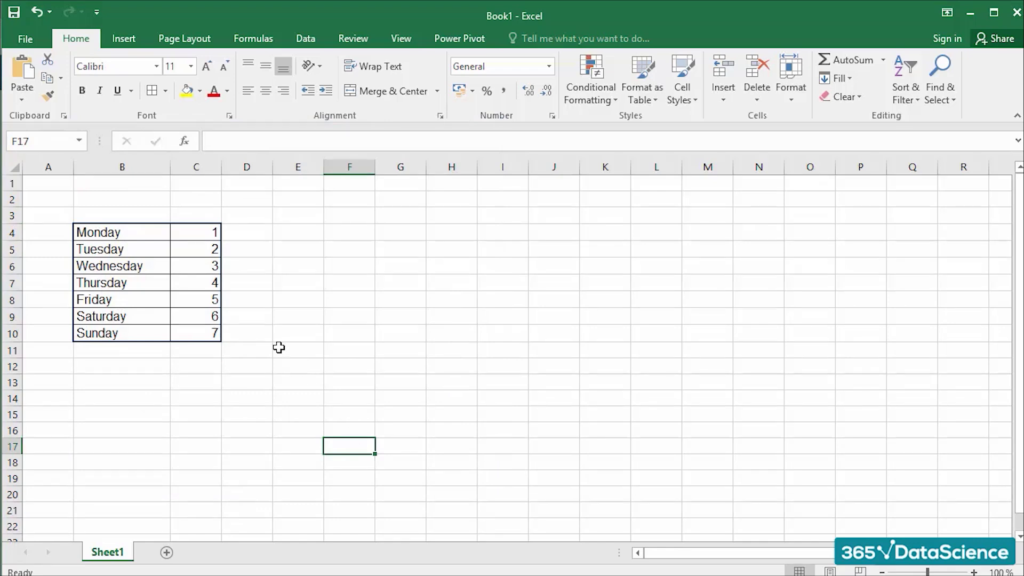
Fill the weekday table in cells B4:C10 with light gray and deselect it
left_click_drag(150, 232, 203, 333)
left_click(199, 90)
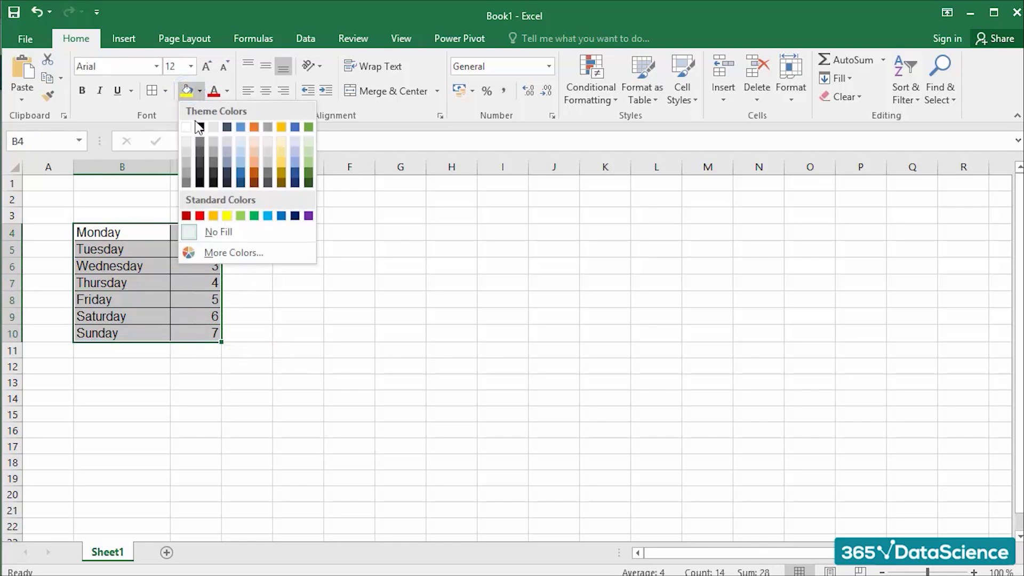
left_click(187, 165)
left_click(301, 254)
left_click(454, 312)
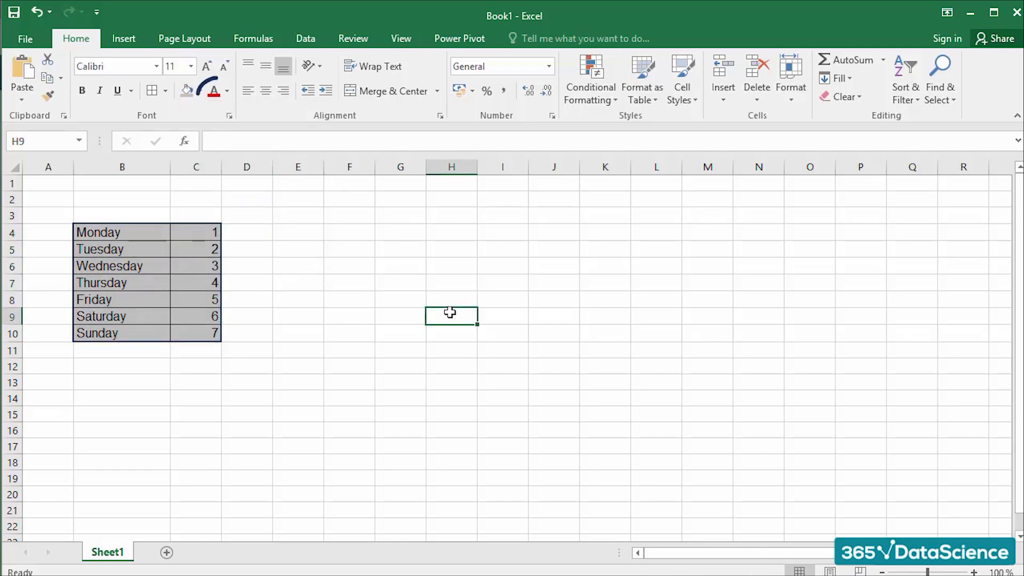
Set the font color of the weekday table in cells B4:C10 to white and deselect it
left_click(152, 238)
left_click_drag(150, 245, 196, 332)
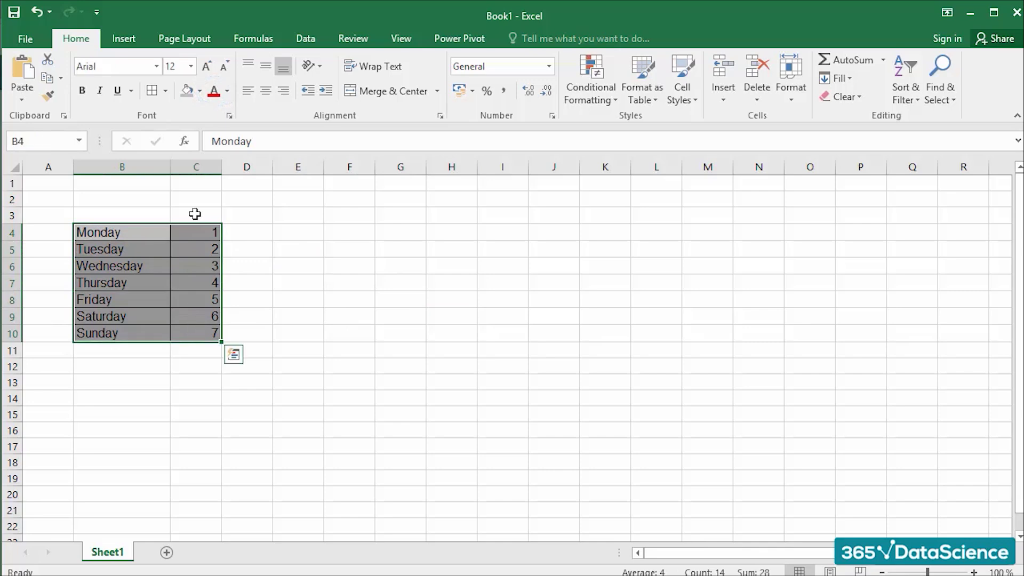
left_click(227, 92)
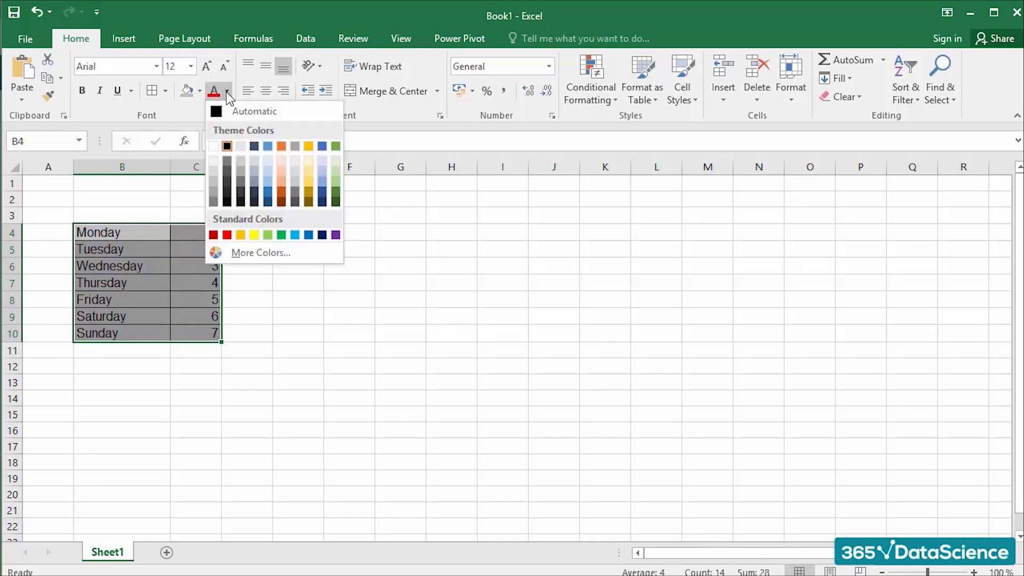
left_click(215, 146)
left_click(274, 252)
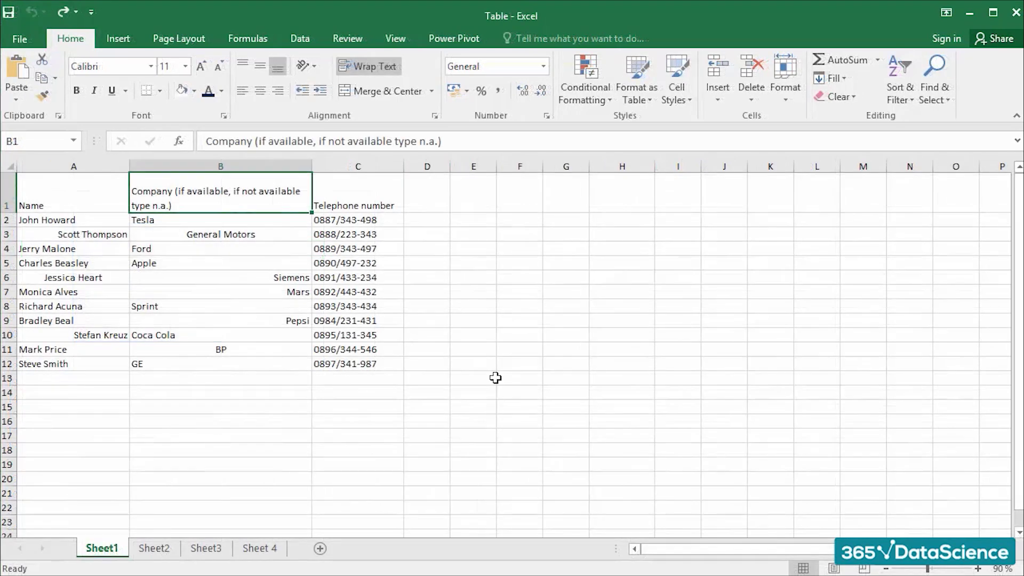
Look over the Name, Company and Telephone number headers in row 1 of the Table workbook
left_click(446, 311)
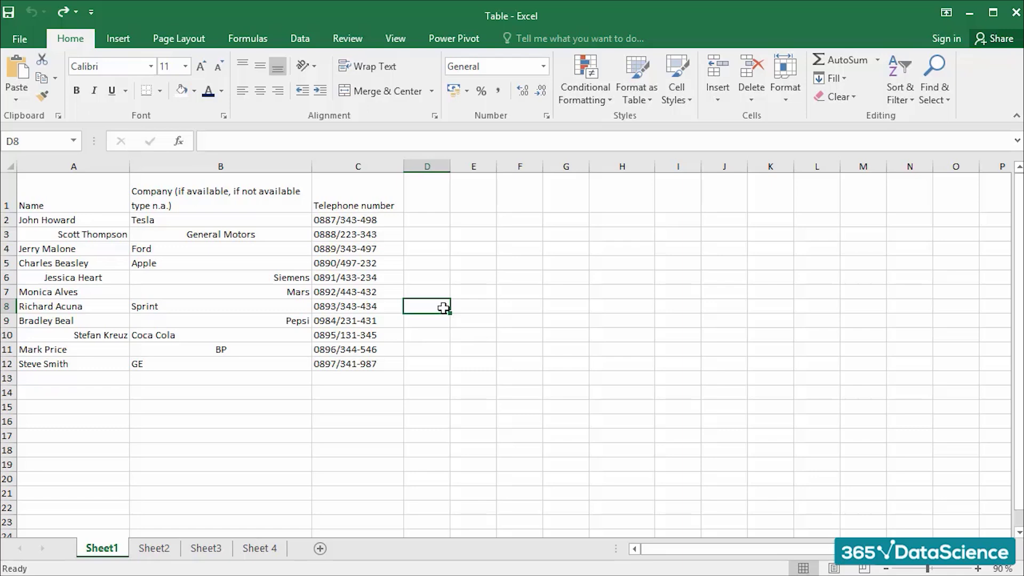
left_click(86, 199)
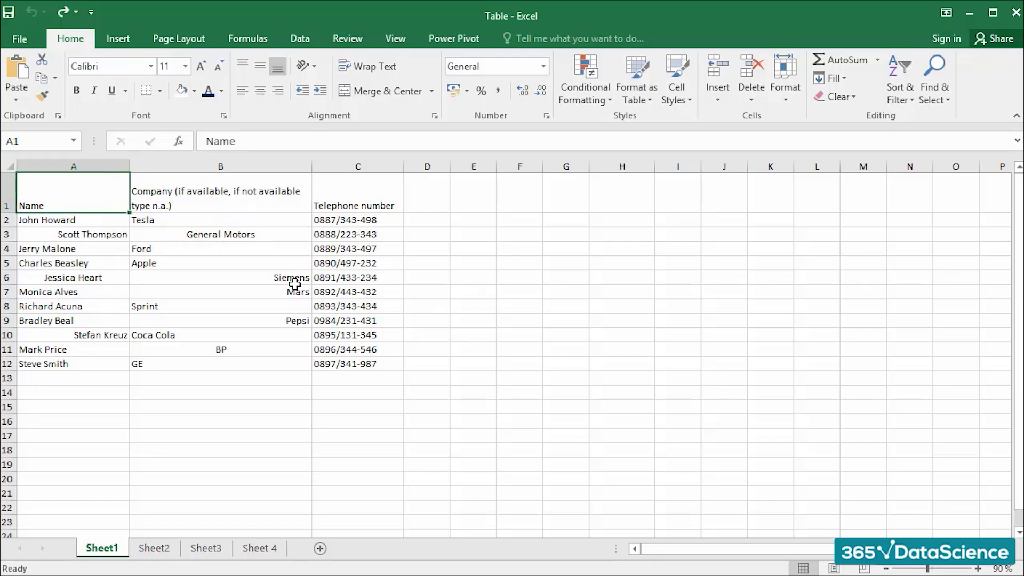
left_click(239, 210)
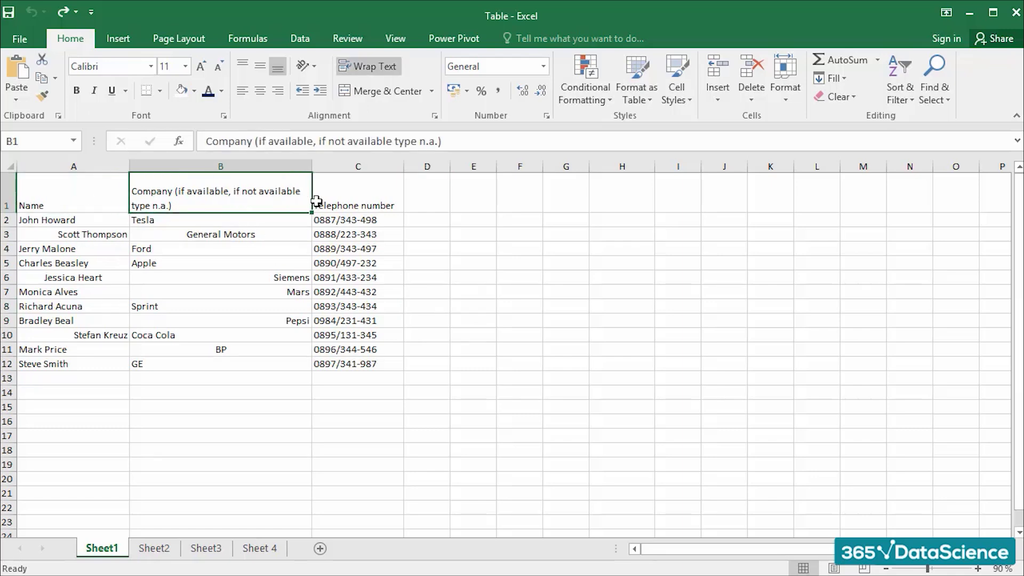
left_click(368, 201)
left_click(467, 252)
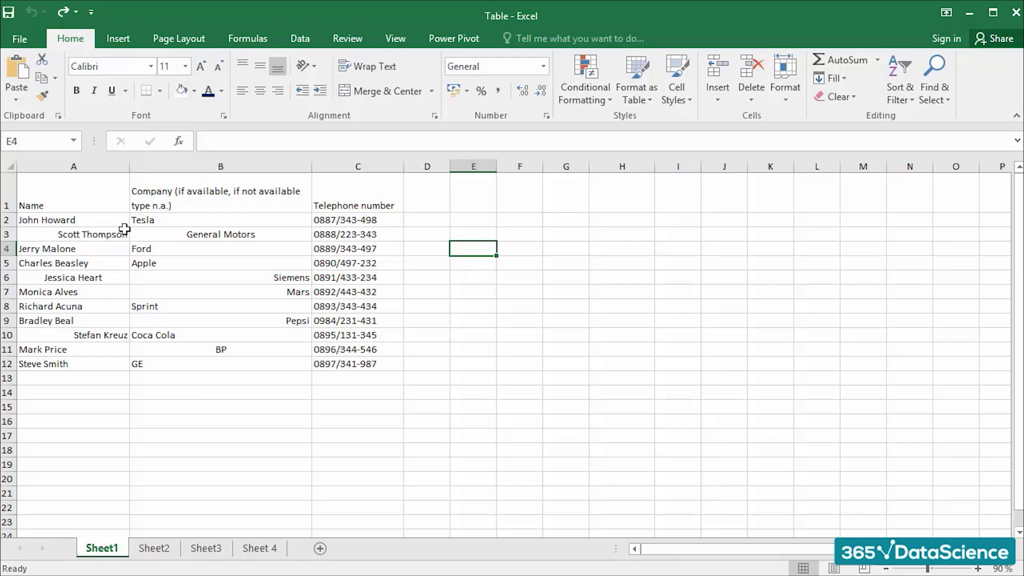
Left-align the Name column in cells A1:A12 and deselect it
left_click(101, 205)
left_click_drag(100, 208, 85, 364)
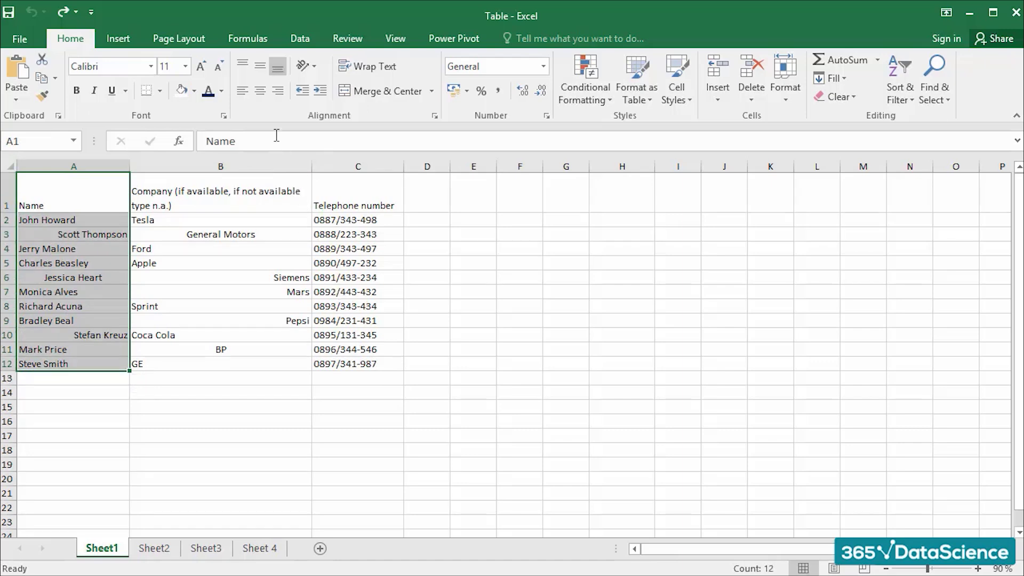
left_click(246, 93)
left_click(177, 380)
left_click(191, 409)
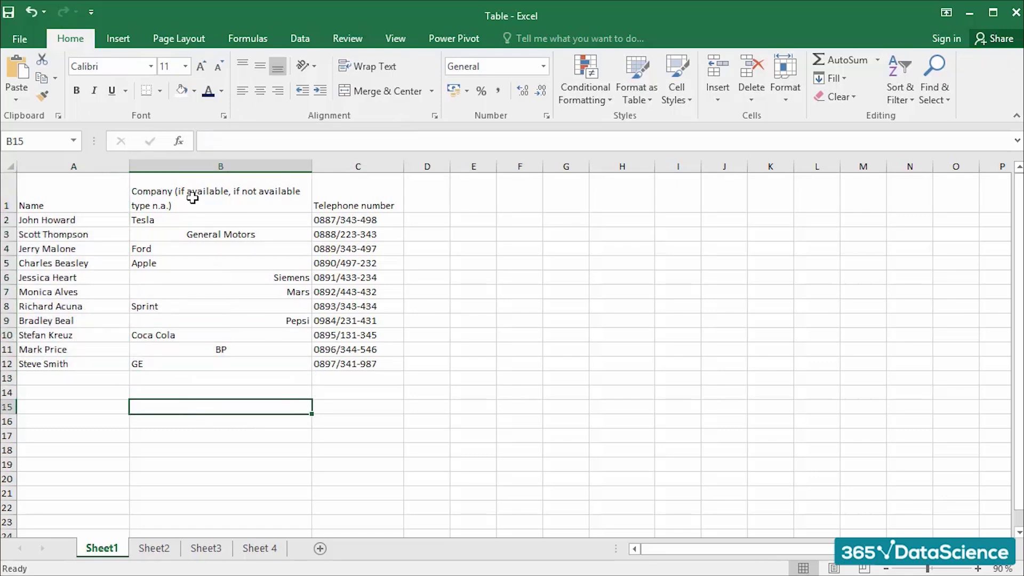
Left-align the Company column in cells B1:B12 and deselect it
left_click_drag(192, 198, 188, 365)
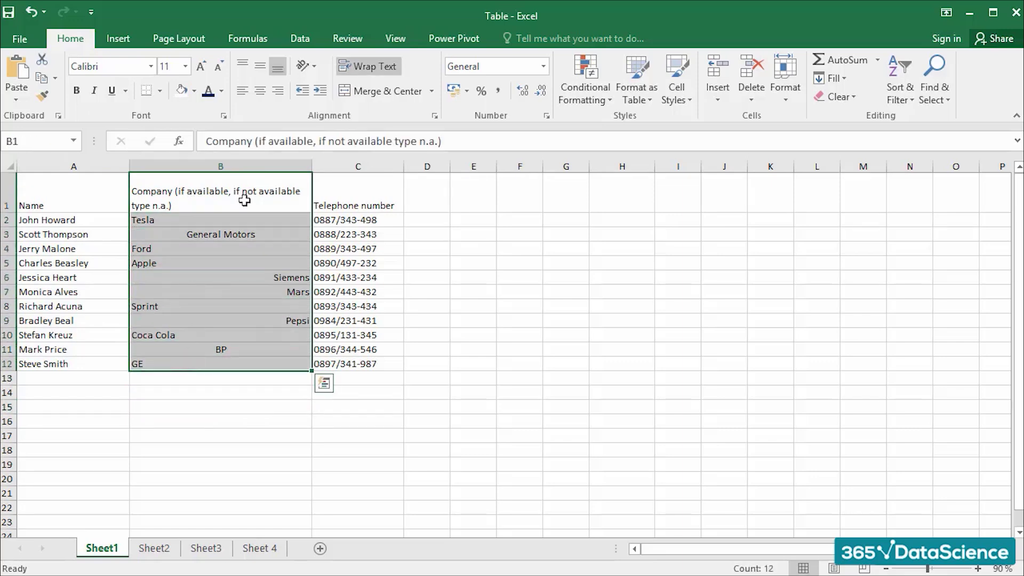
left_click(244, 92)
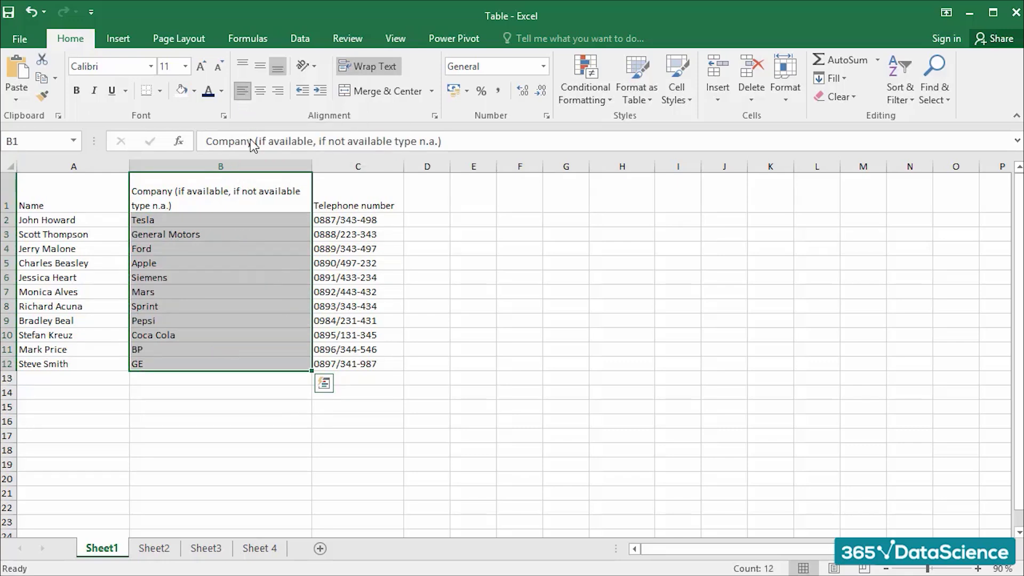
left_click(278, 436)
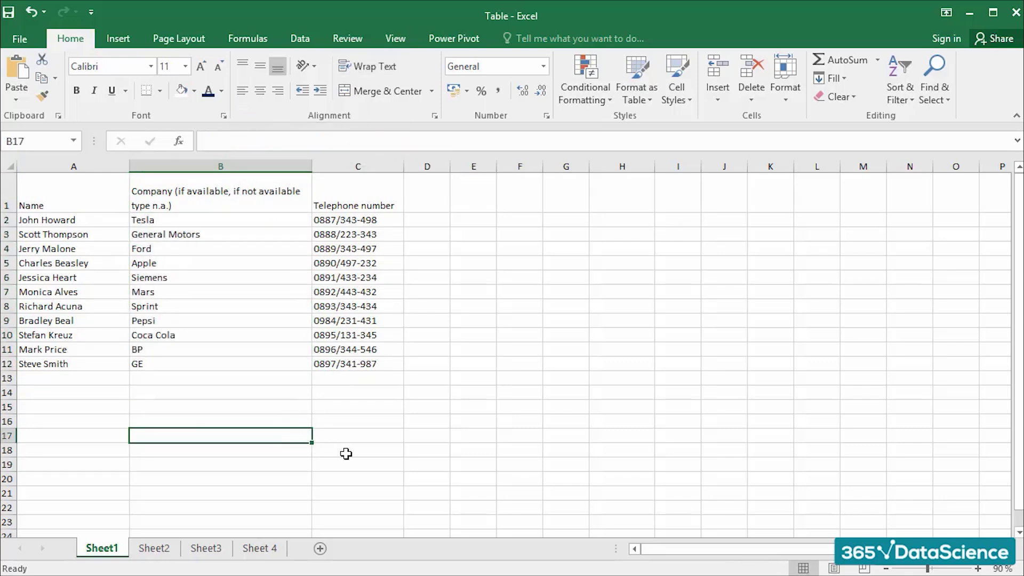
Right-align the Telephone number column in cells C1:C12 and deselect it
left_click_drag(350, 204, 346, 366)
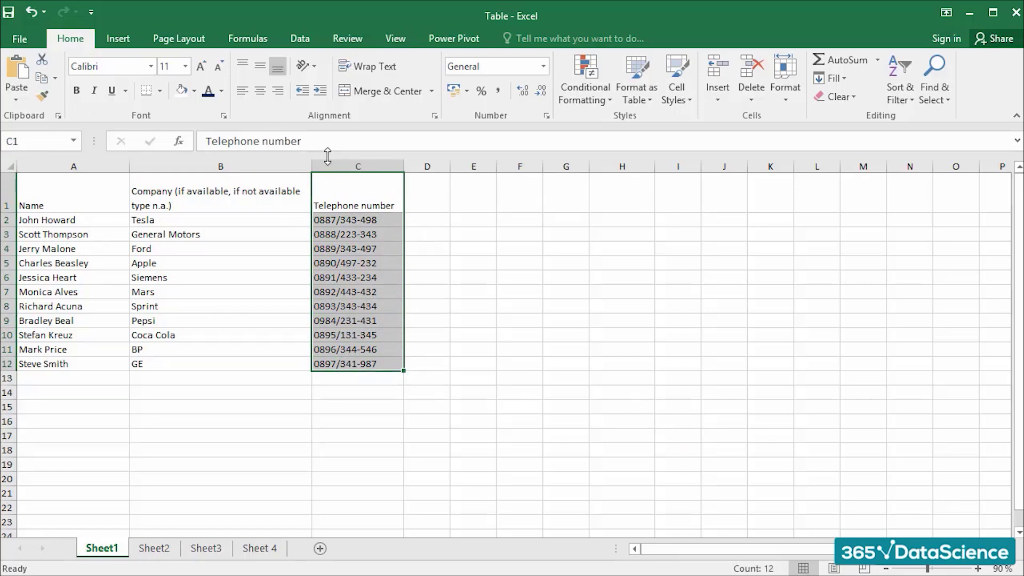
left_click(278, 95)
left_click(478, 289)
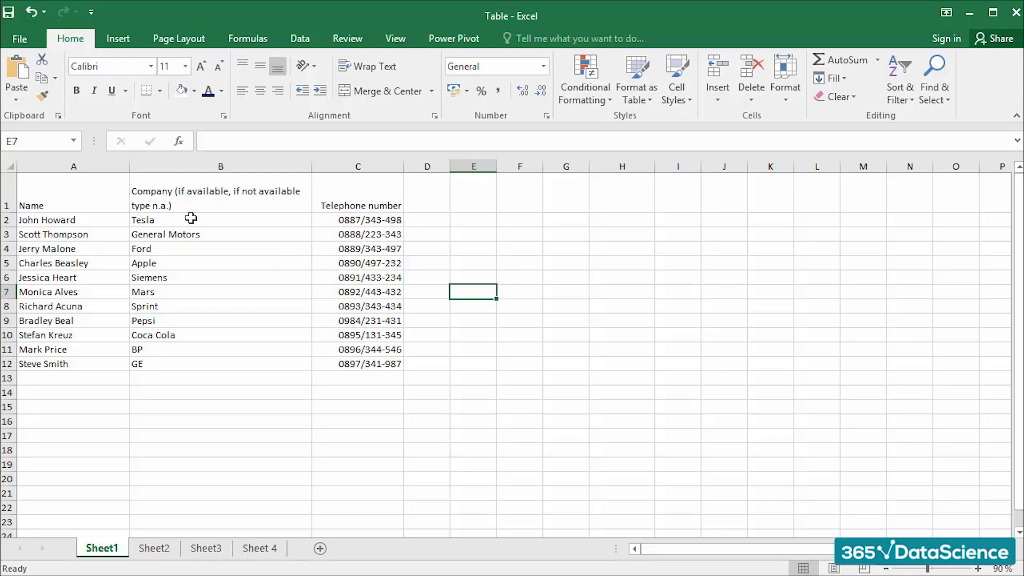
Align the headers in cells A1:C1 to the top of their cells and slightly reduce the height of row 1
left_click_drag(100, 192, 354, 192)
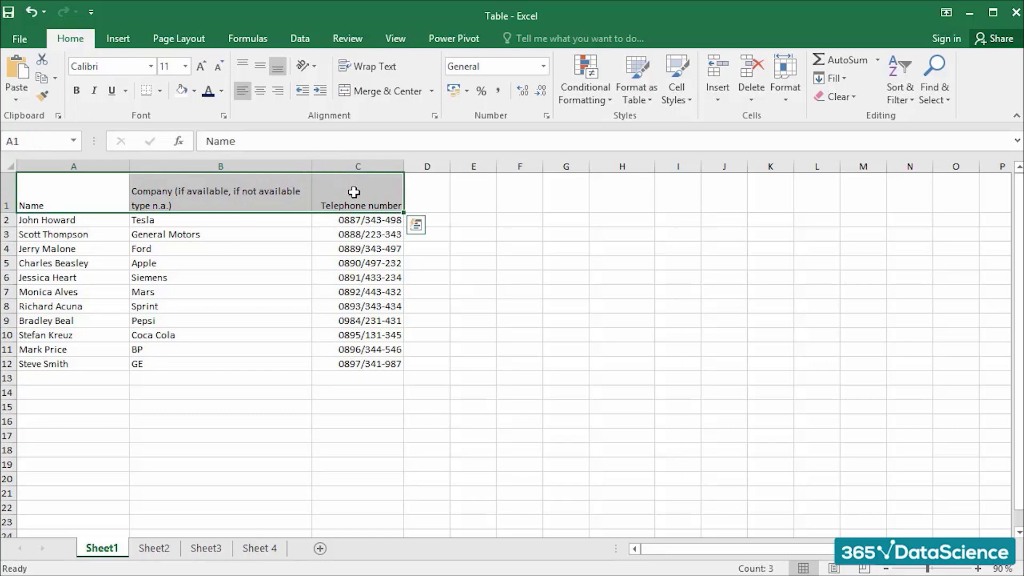
left_click(245, 68)
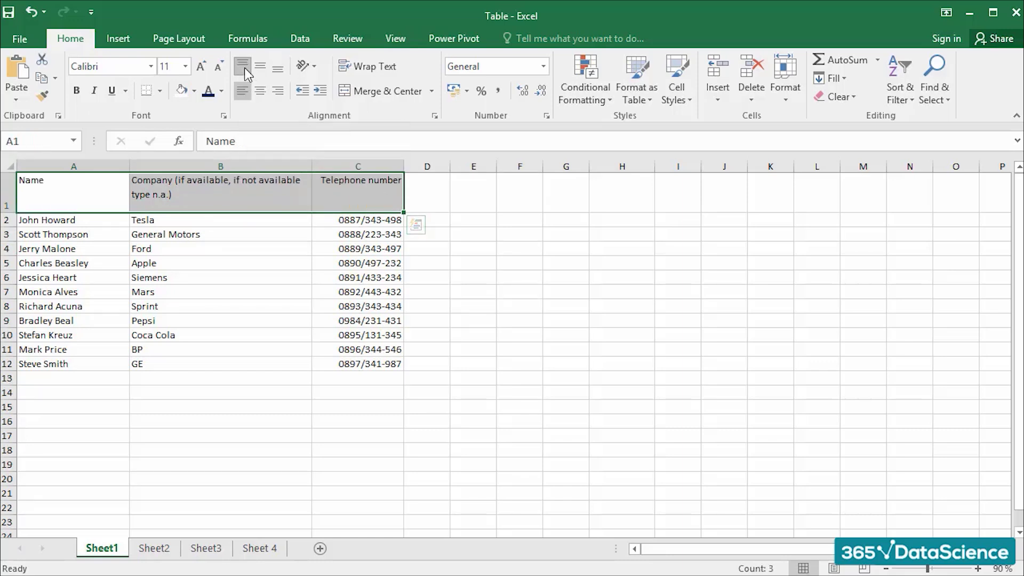
left_click(219, 250)
left_click(222, 308)
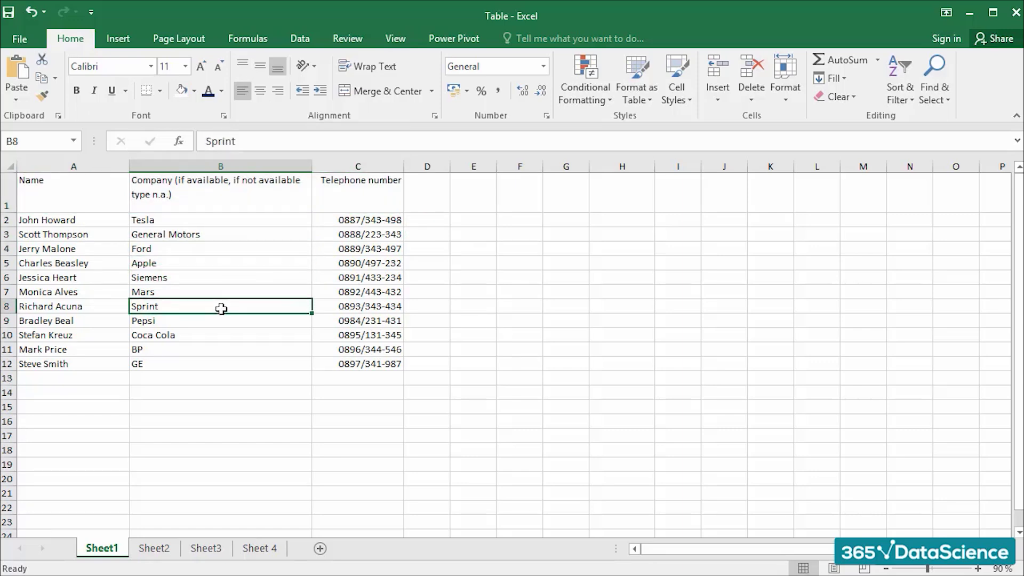
left_click(86, 197)
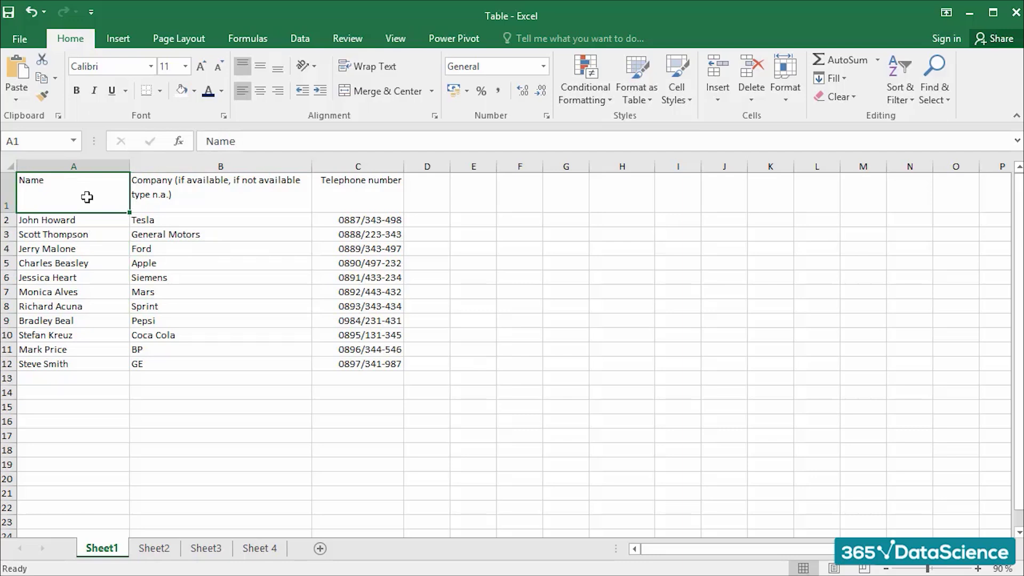
left_click_drag(4, 208, 4, 206)
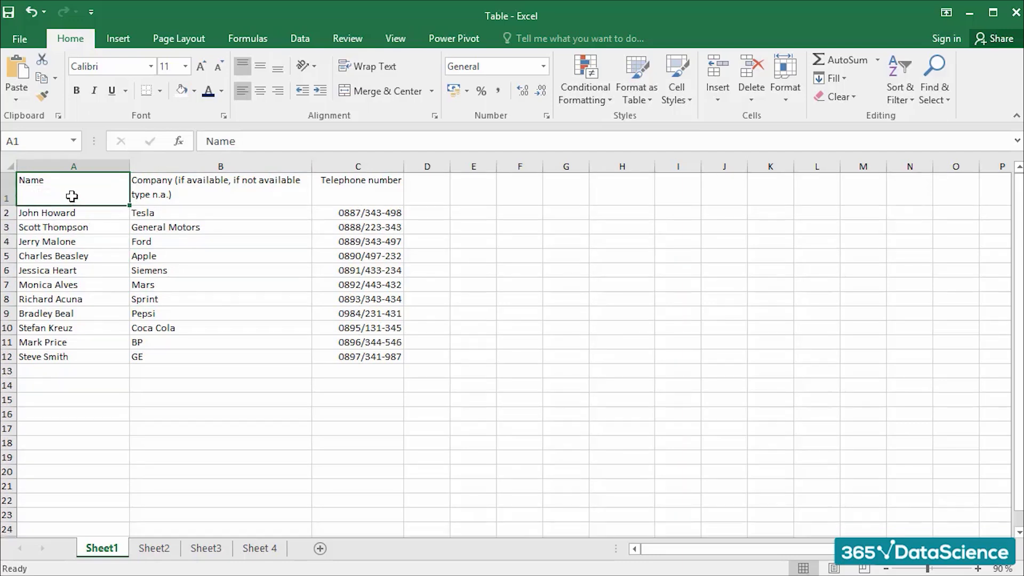
Fill the contact table in cells A1:C12 with white and deselect it
left_click_drag(72, 191, 339, 358)
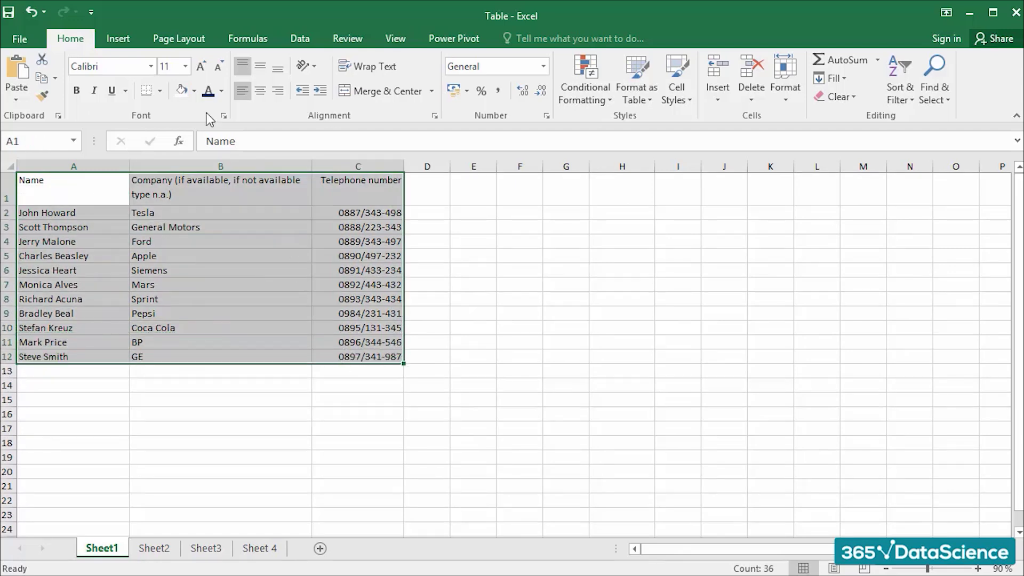
left_click(196, 96)
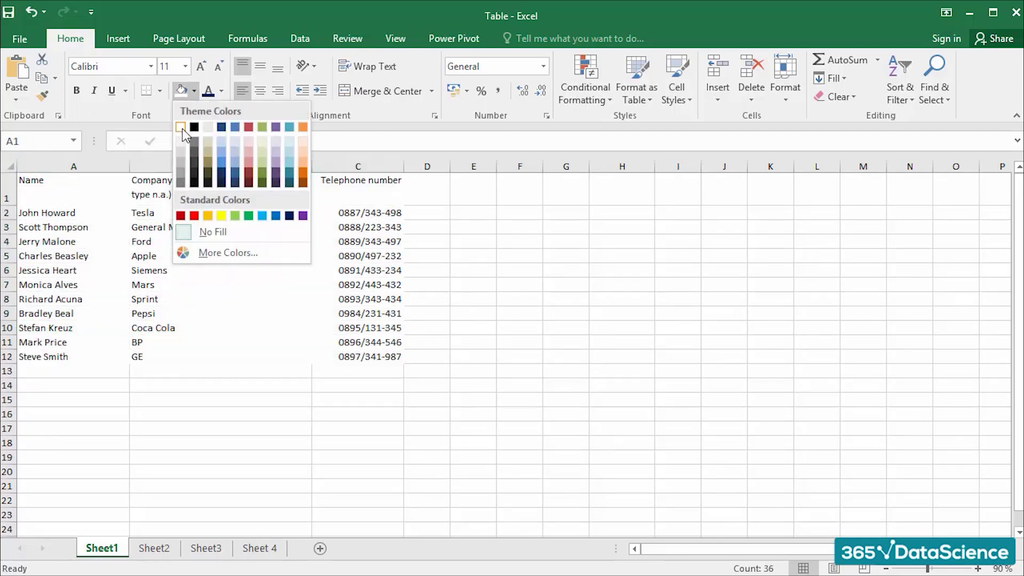
left_click(181, 127)
left_click(236, 255)
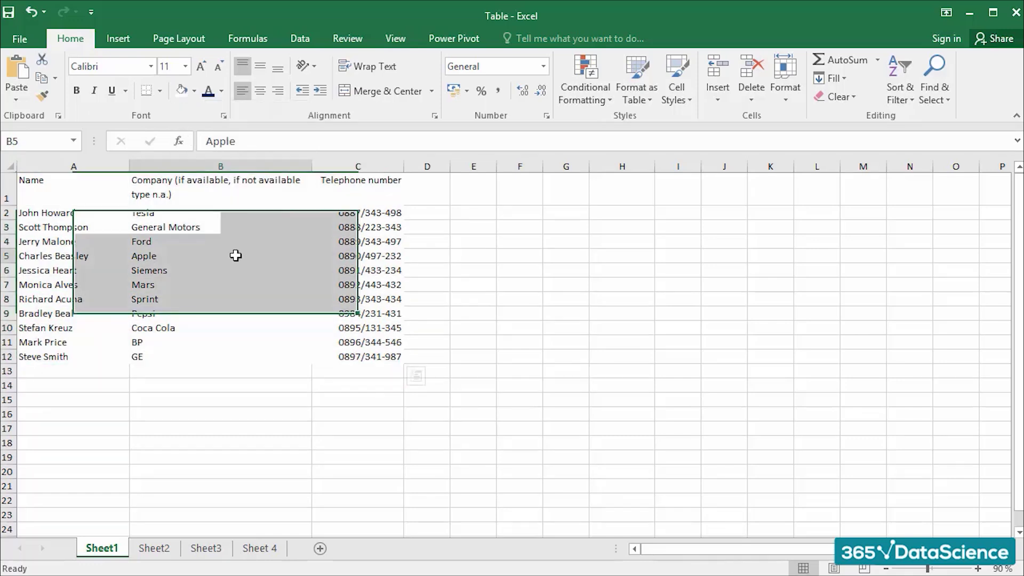
left_click(276, 293)
left_click(299, 341)
left_click(281, 375)
Set the headers in cells A1:C1 to a dark blue font color and bold, and deselect them
left_click(92, 187)
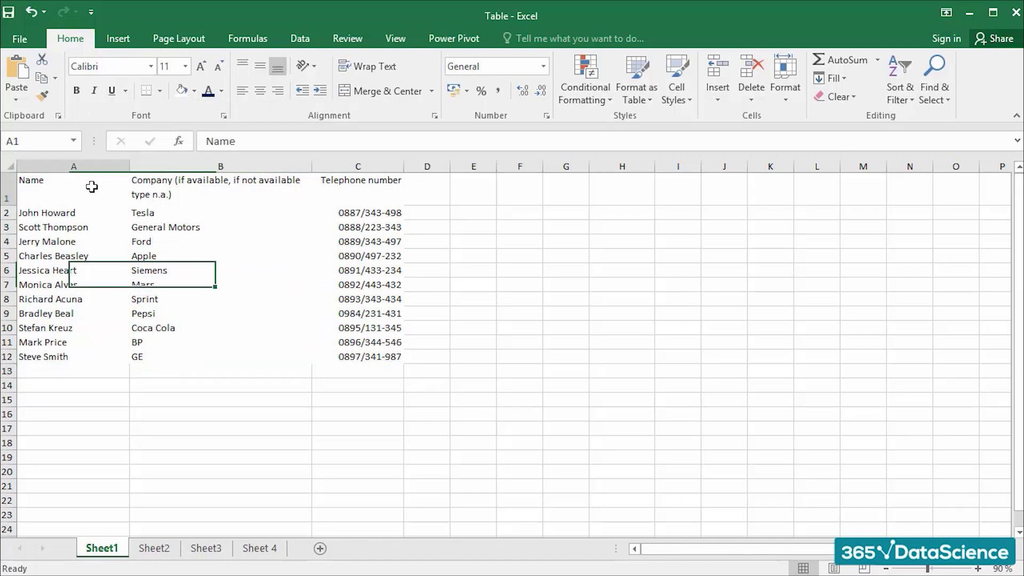
left_click_drag(82, 183, 366, 191)
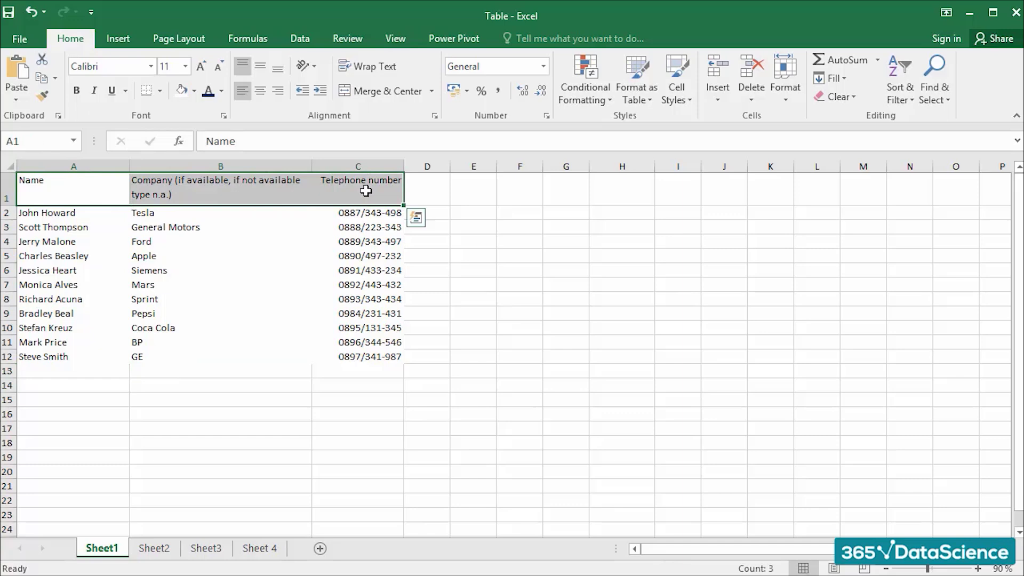
left_click(222, 92)
left_click(316, 236)
key("ctrl+b")
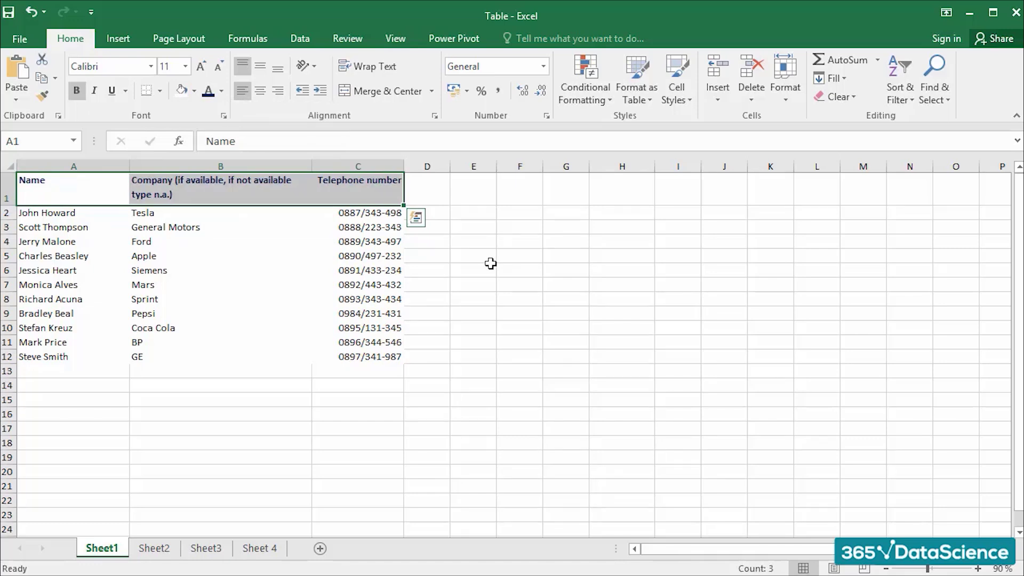
left_click(454, 258)
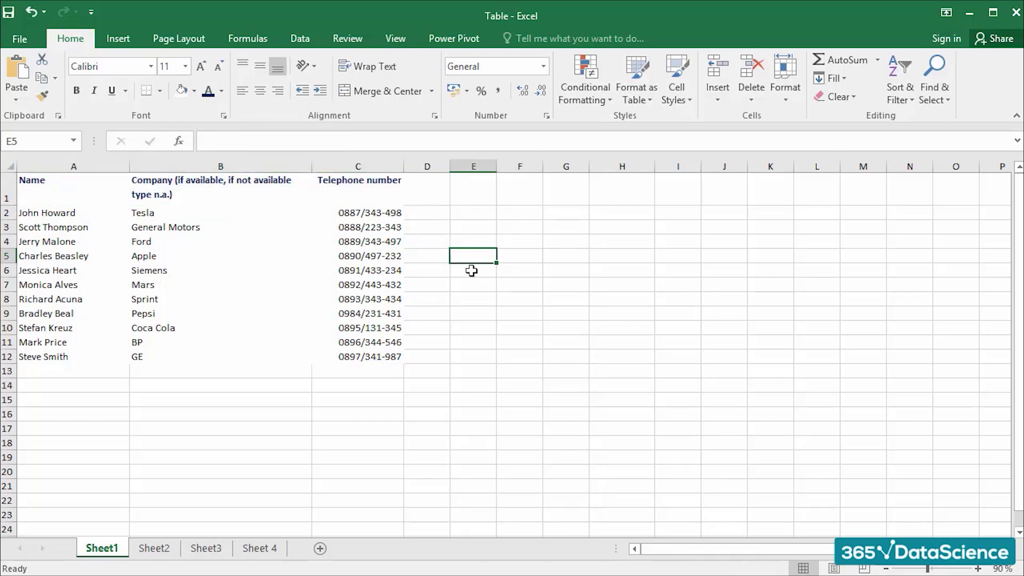
Add a medium-weight solid dark blue bottom border to the header cells A1:C1 through Format Cells, and deselect them
left_click_drag(85, 188, 327, 191)
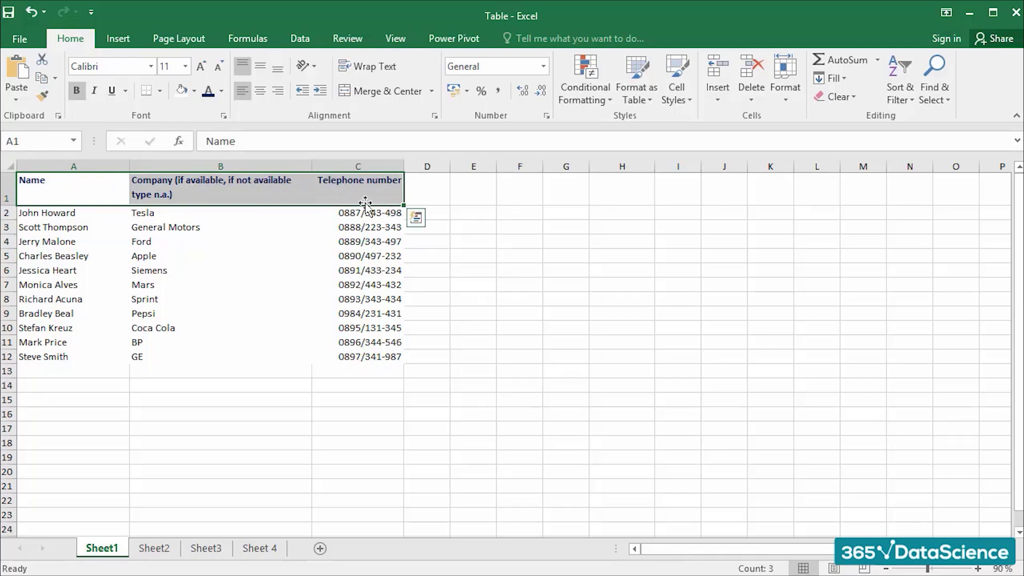
right_click(274, 194)
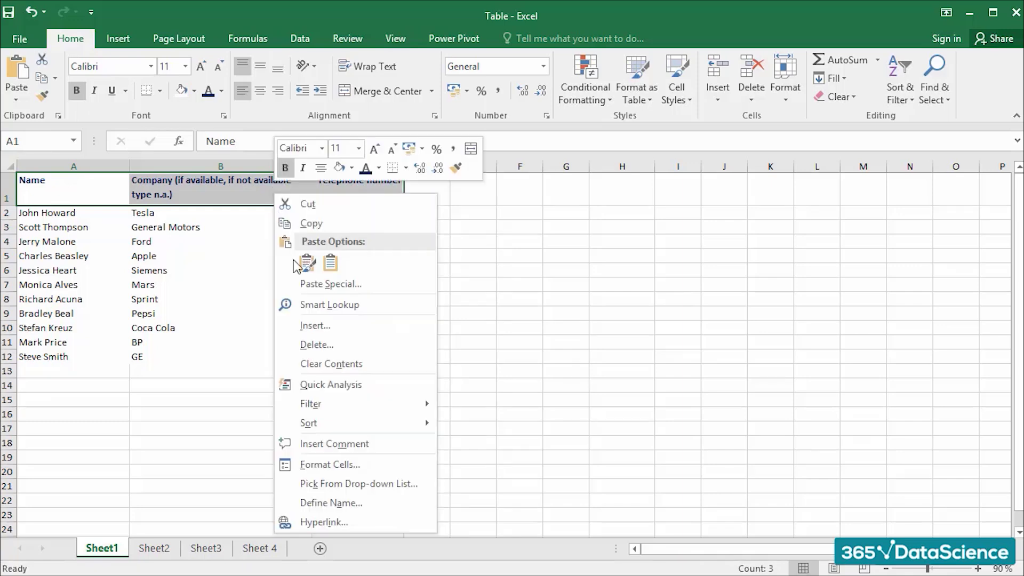
left_click(374, 471)
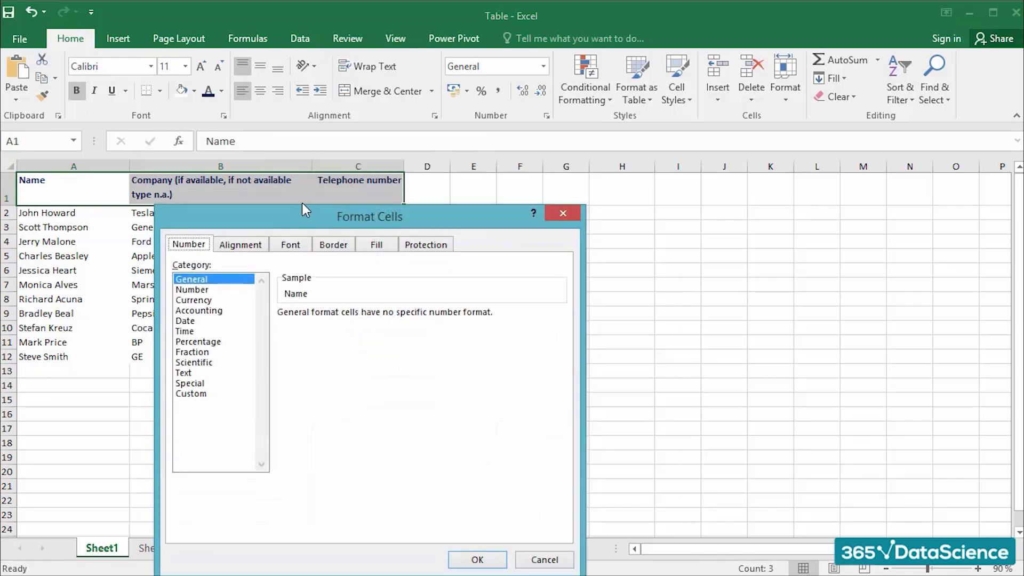
left_click(332, 248)
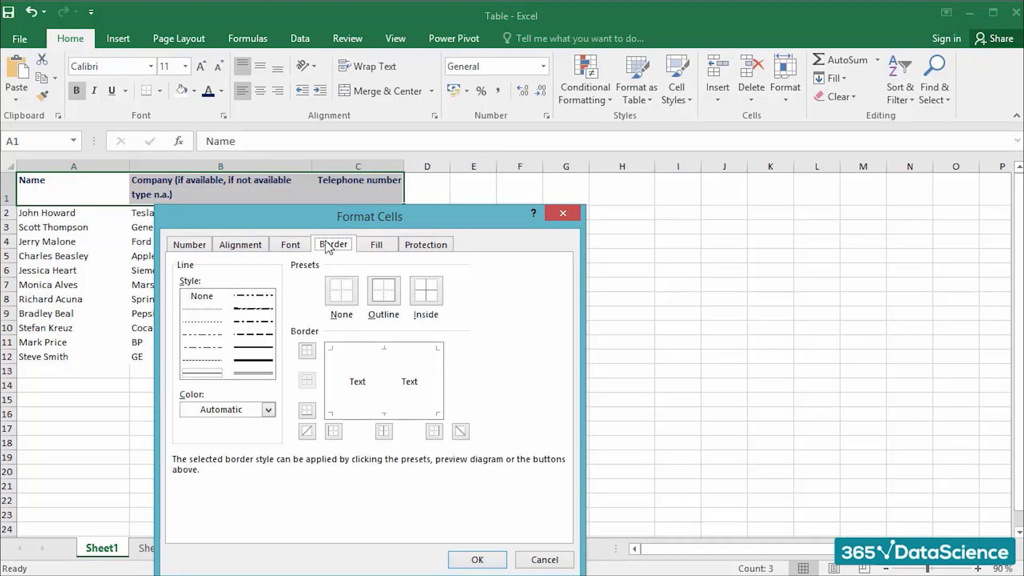
left_click_drag(307, 211, 325, 187)
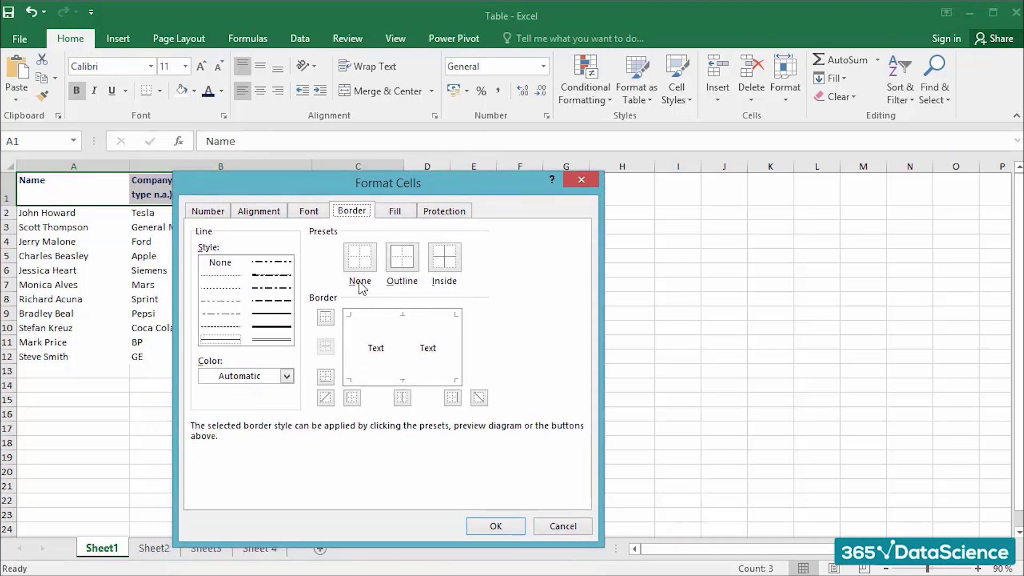
left_click(273, 315)
left_click(287, 376)
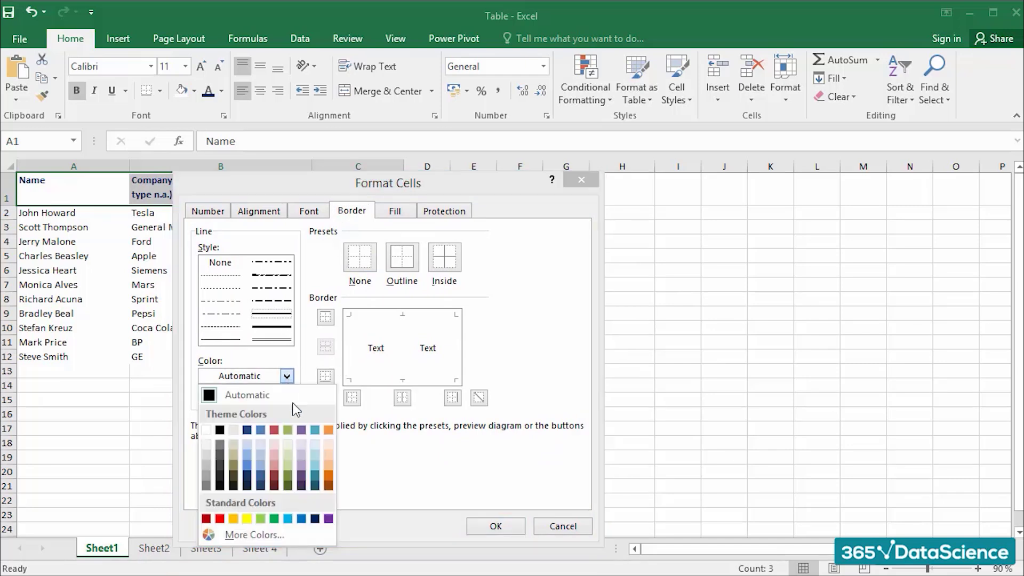
left_click(316, 518)
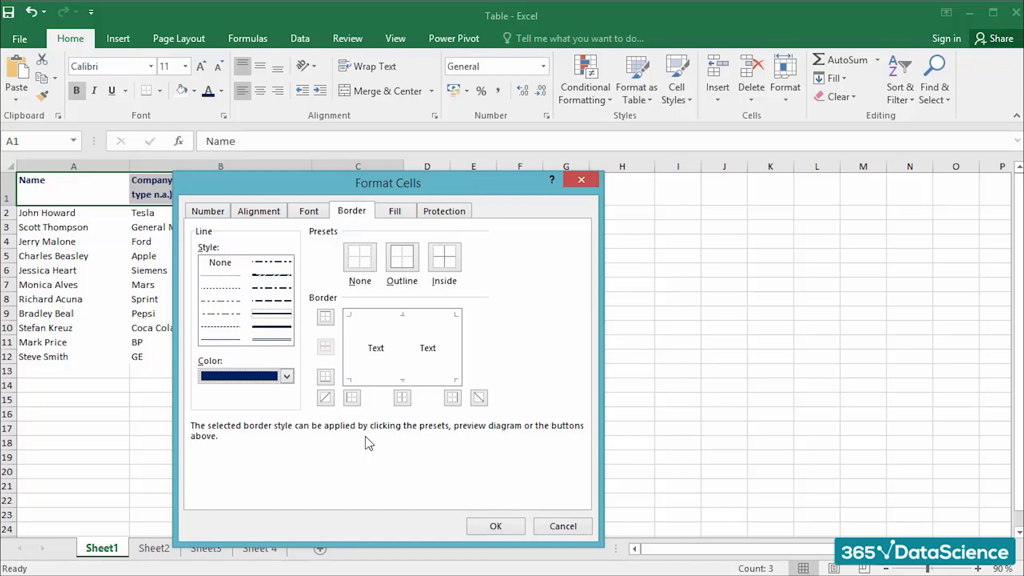
left_click(326, 377)
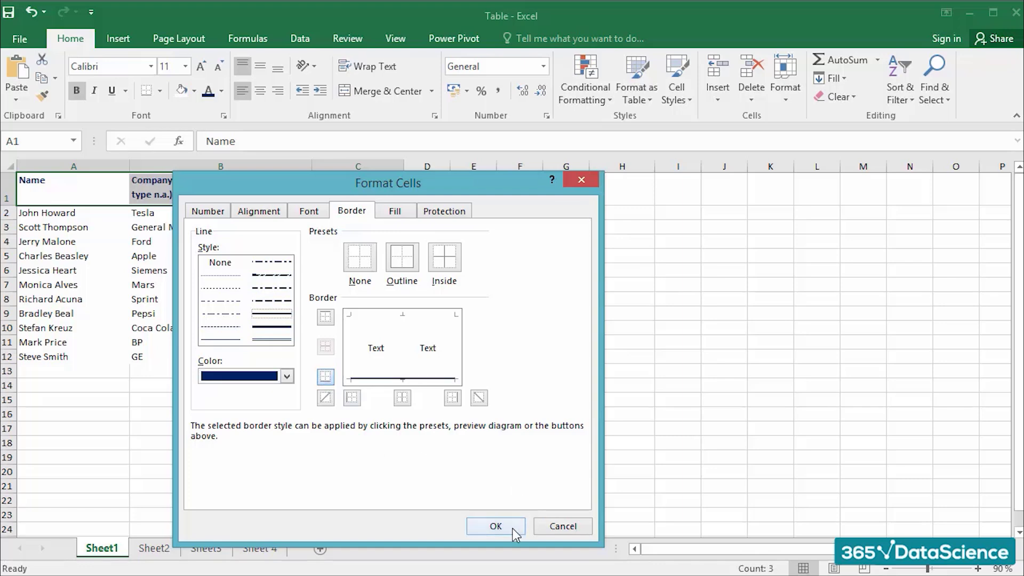
left_click(514, 527)
left_click(495, 470)
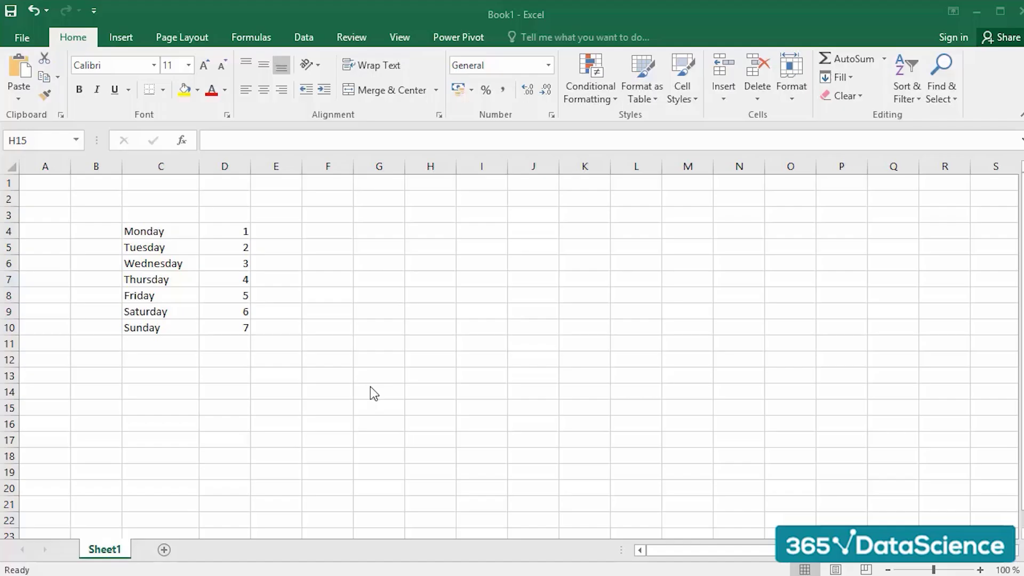
In the Book1 workbook, select the whole of column D and the whole of row 6 in turn, clearing each selection
left_click(333, 351)
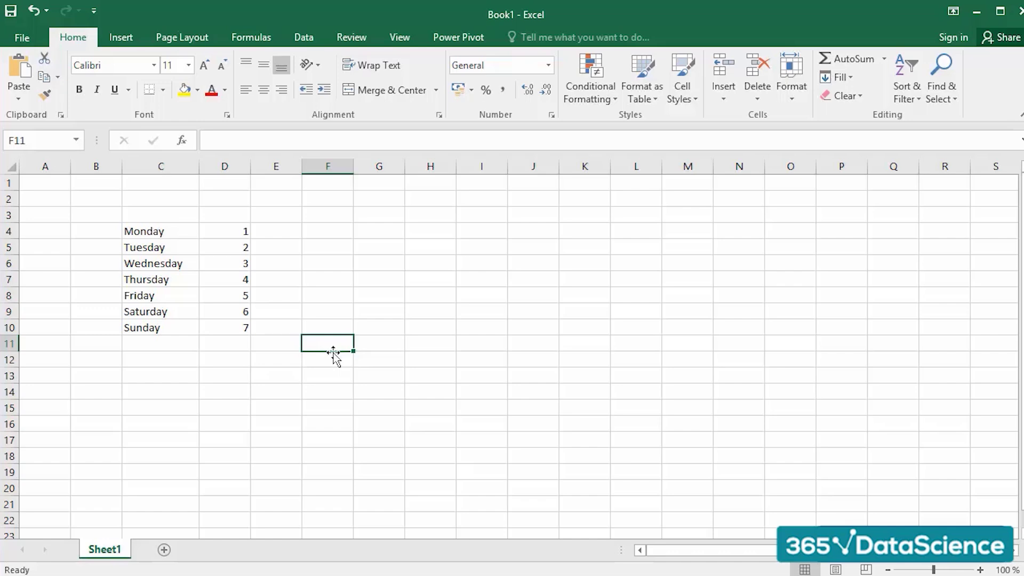
left_click(319, 284)
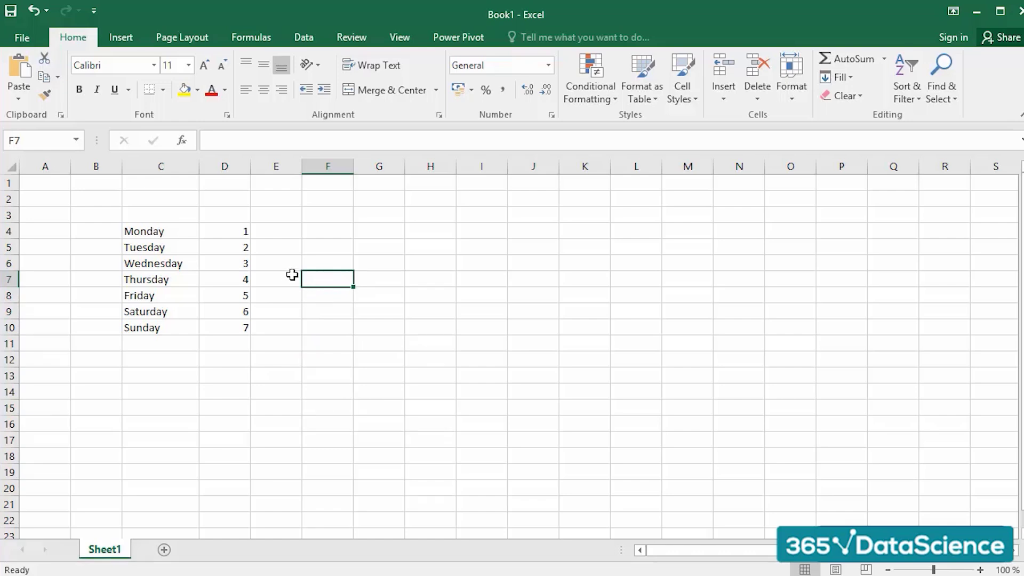
left_click(243, 266)
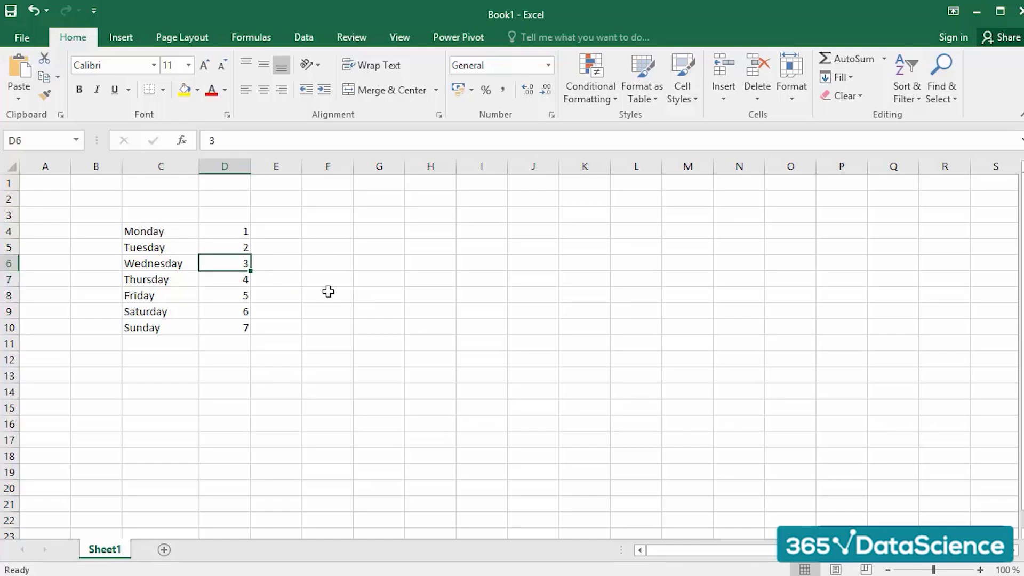
left_click(225, 166)
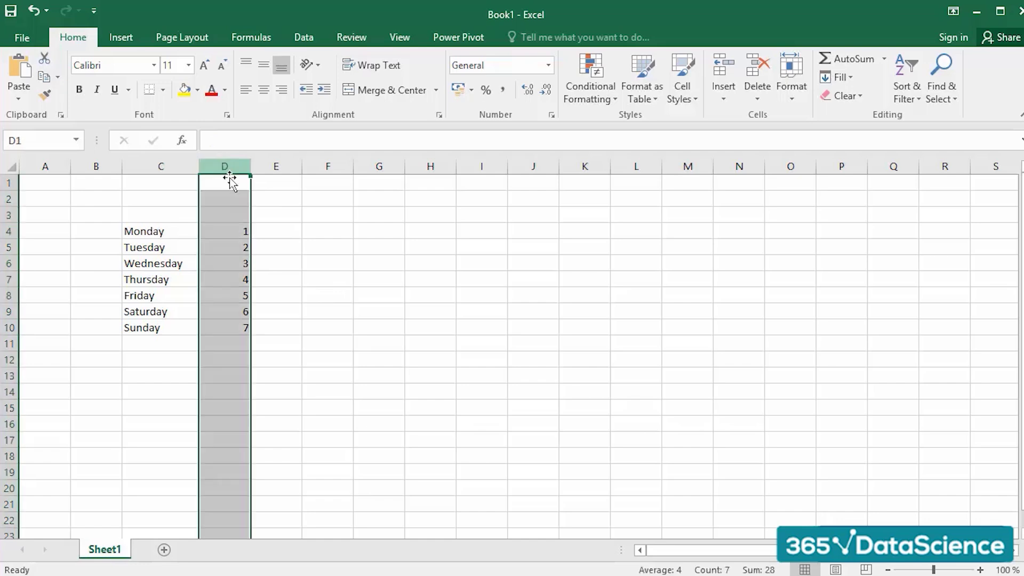
left_click(306, 261)
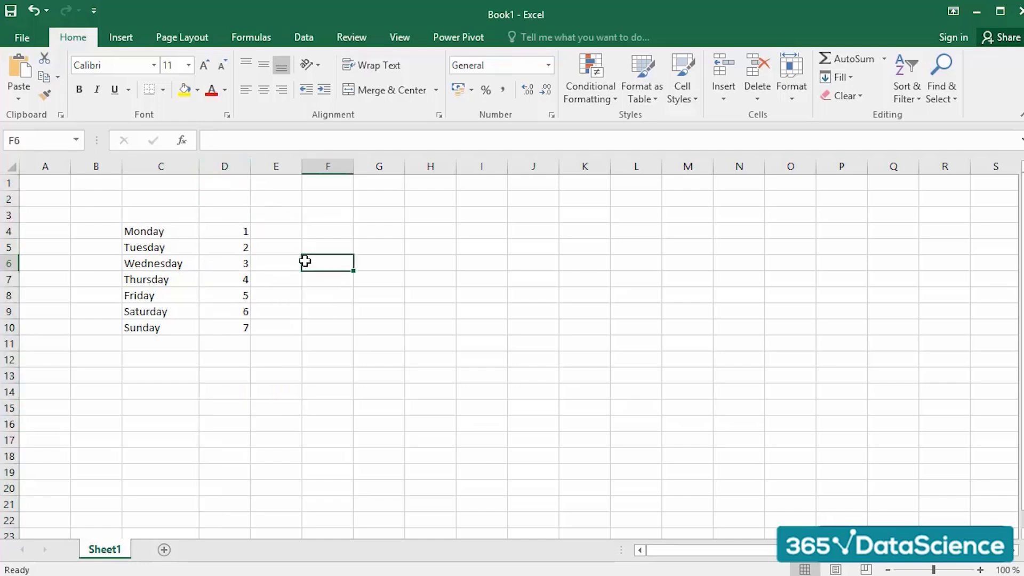
left_click(9, 264)
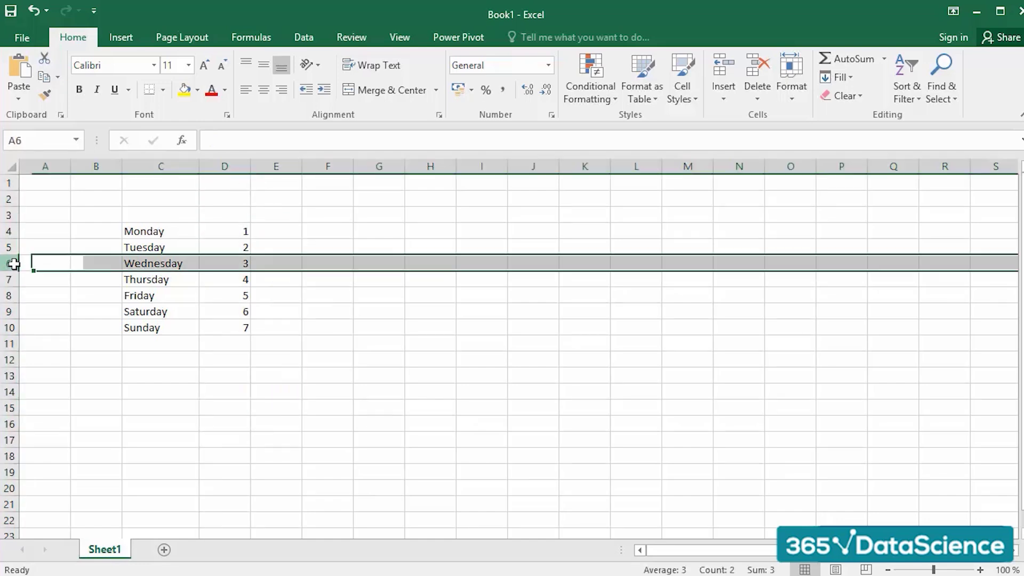
left_click(228, 421)
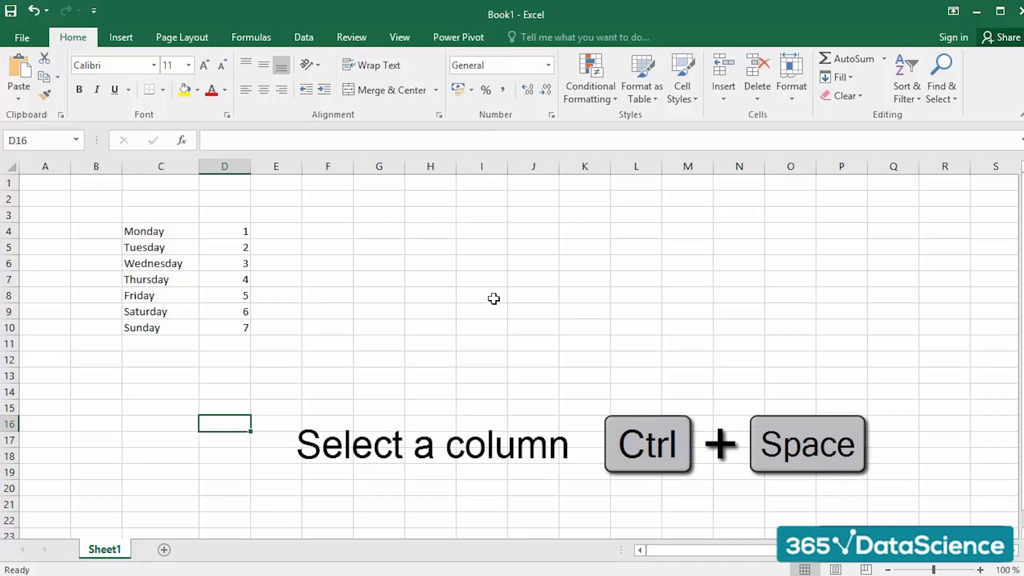
From cell D16, select the whole of column D and the whole of row 16 in turn, clearing each selection
key("ctrl+space")
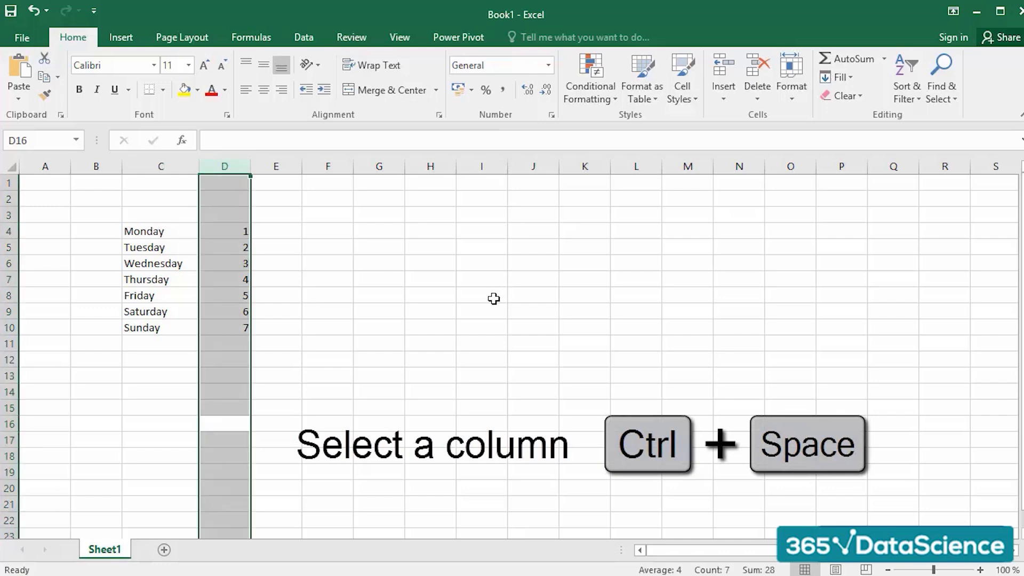
left_click(236, 424)
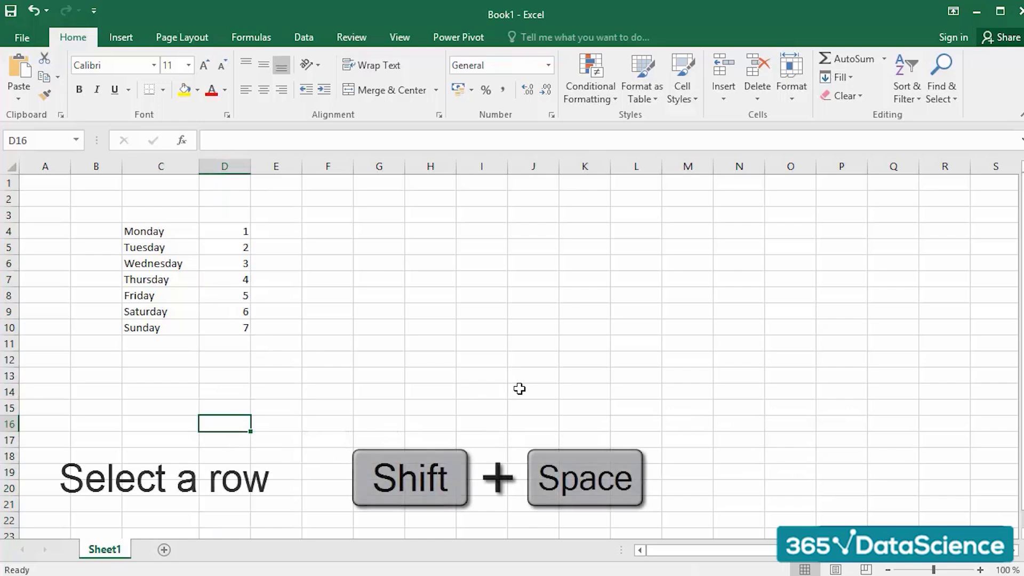
key("shift+space")
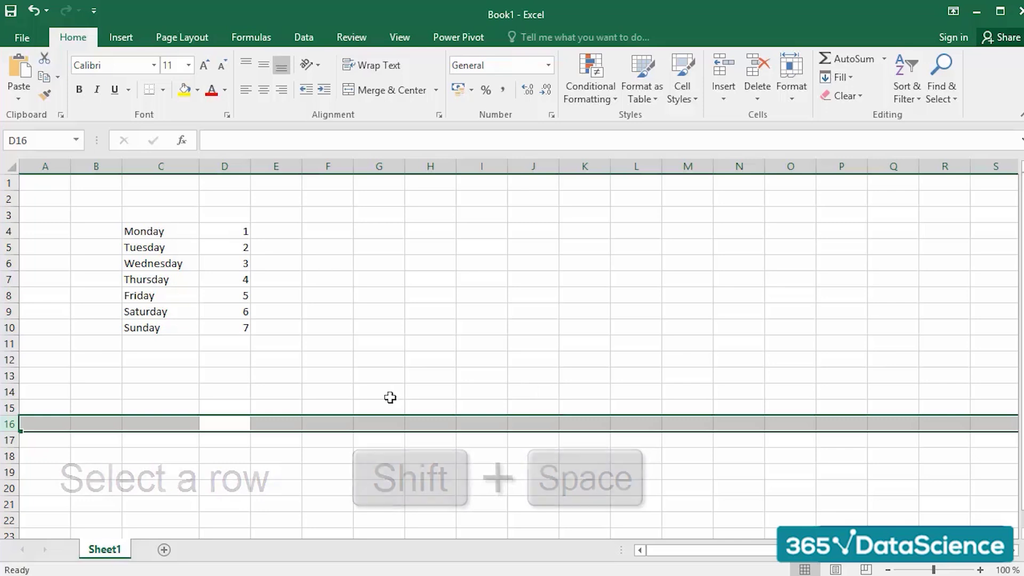
left_click(282, 373)
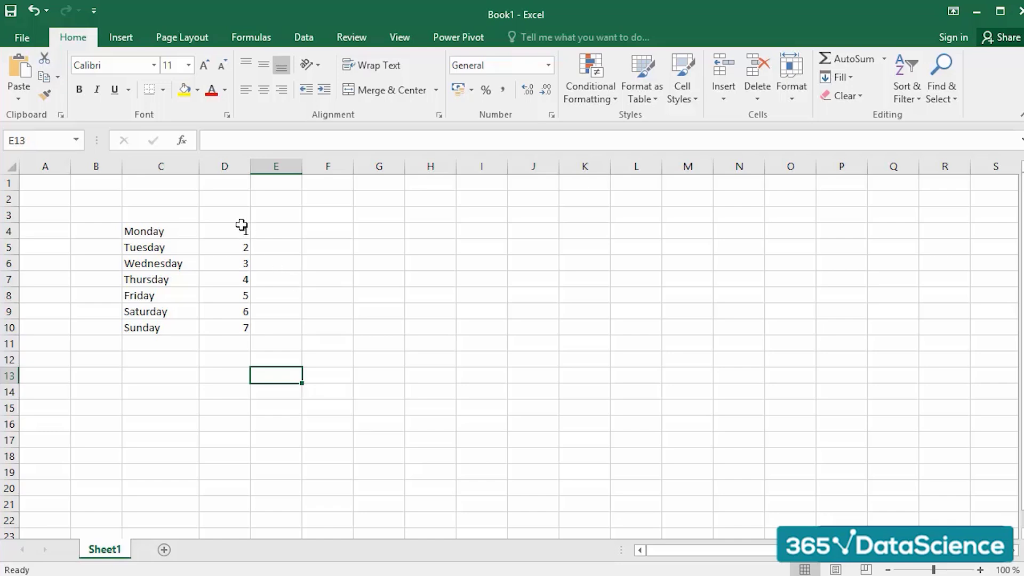
Select column D and widen it slightly, to a column width of about 10
left_click(225, 166)
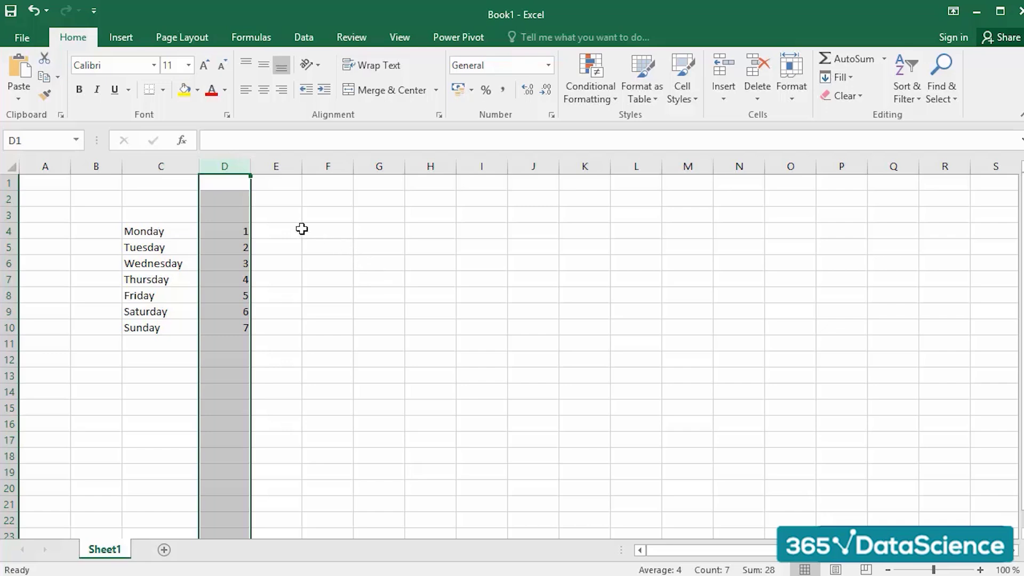
mouse_move(252, 169)
left_mouse_down()
mouse_move(281, 169)
mouse_move(239, 169)
mouse_move(260, 168)
left_mouse_up()
left_click(233, 167)
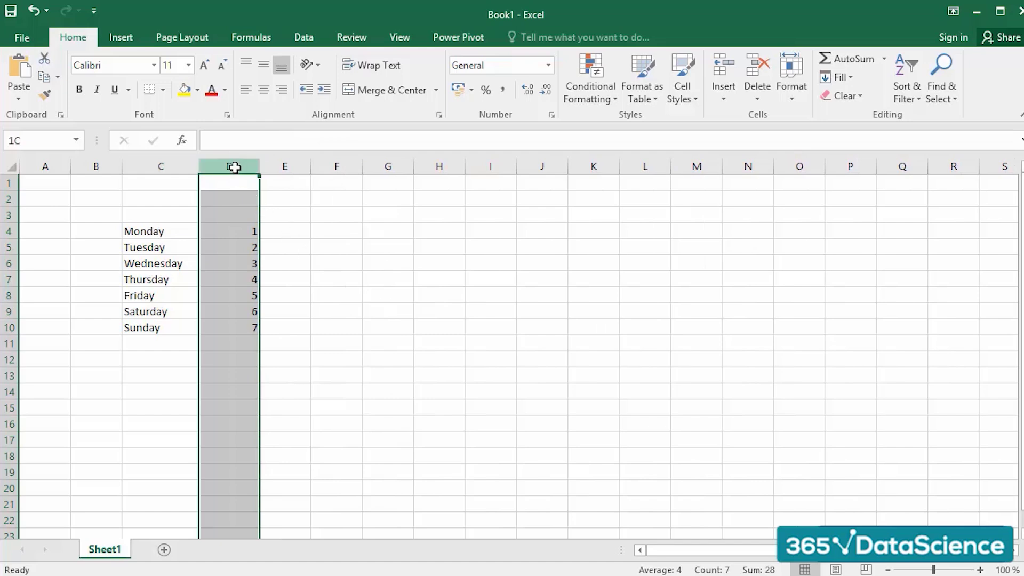
Insert a blank column before the numbers in column D, delete it again, and deselect the column
right_click(234, 167)
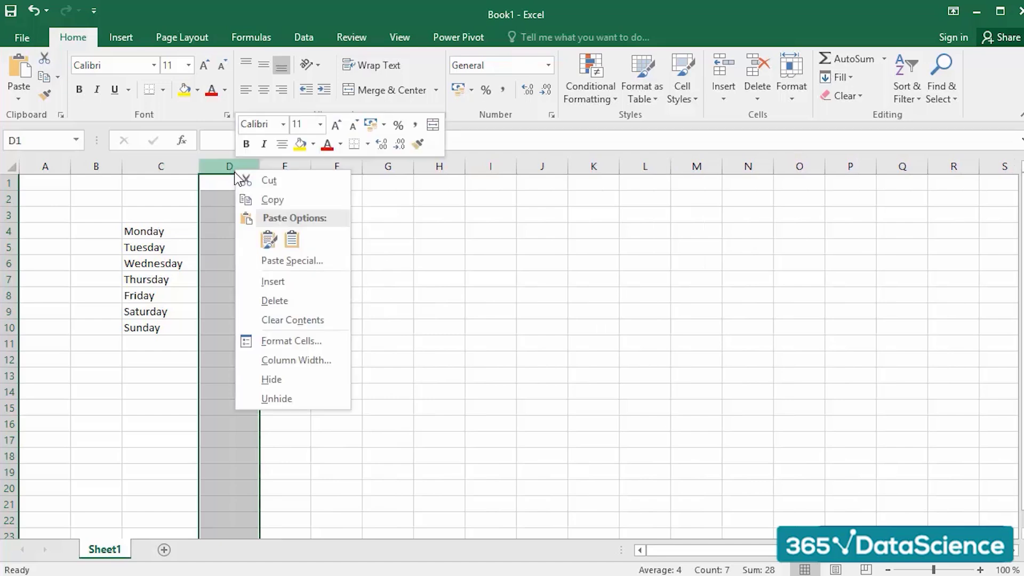
left_click(274, 280)
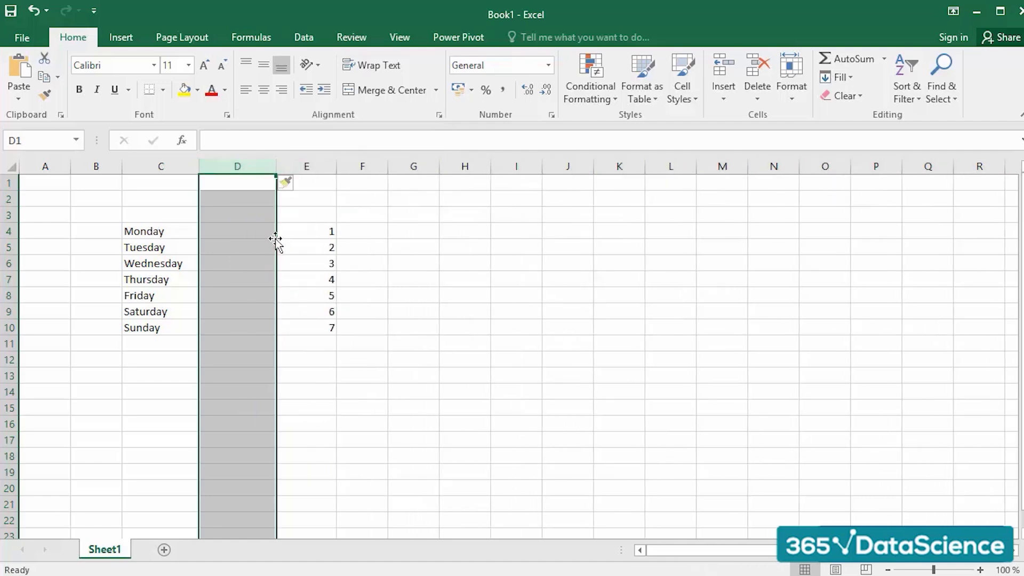
right_click(240, 166)
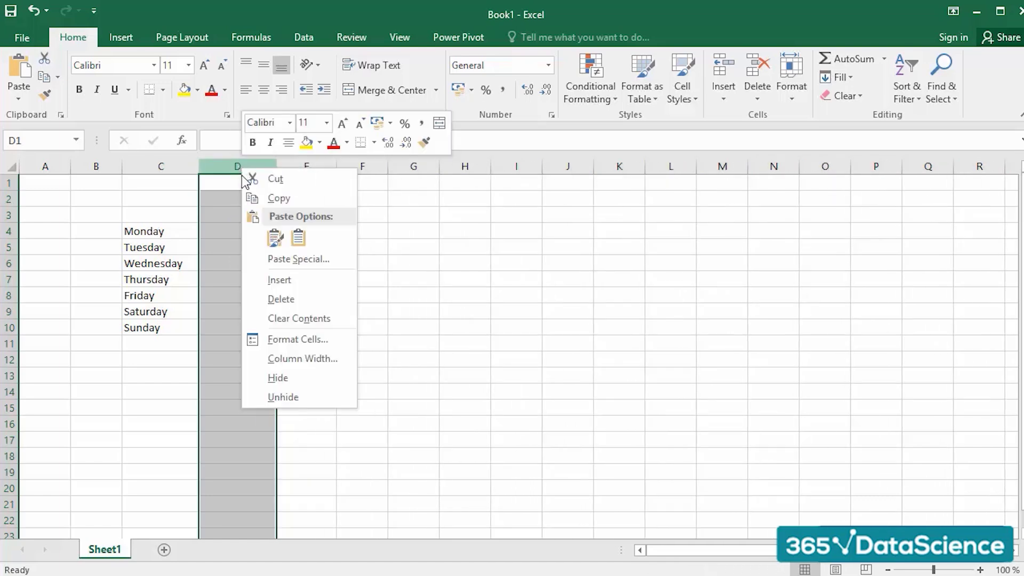
left_click(290, 301)
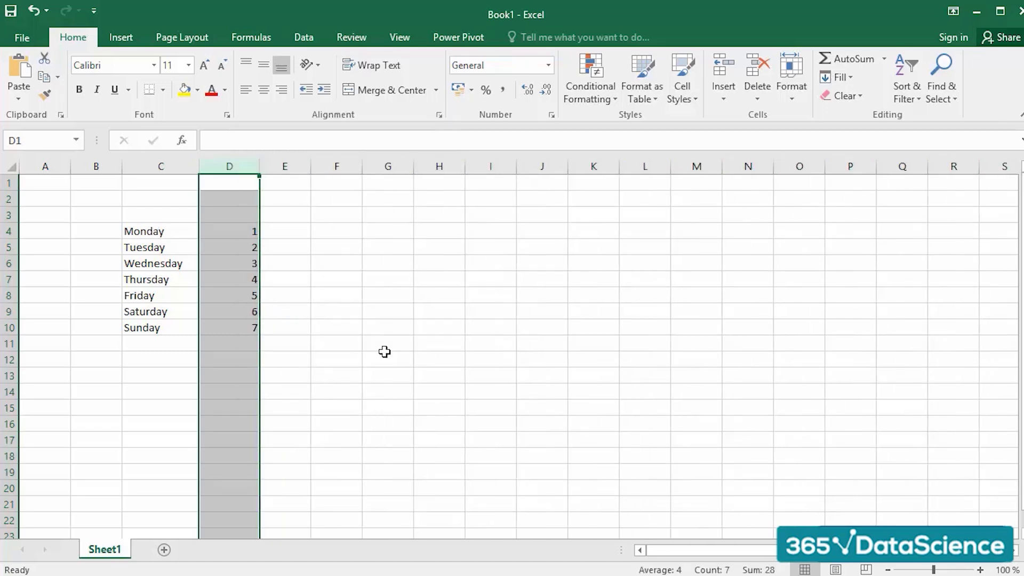
left_click(327, 329)
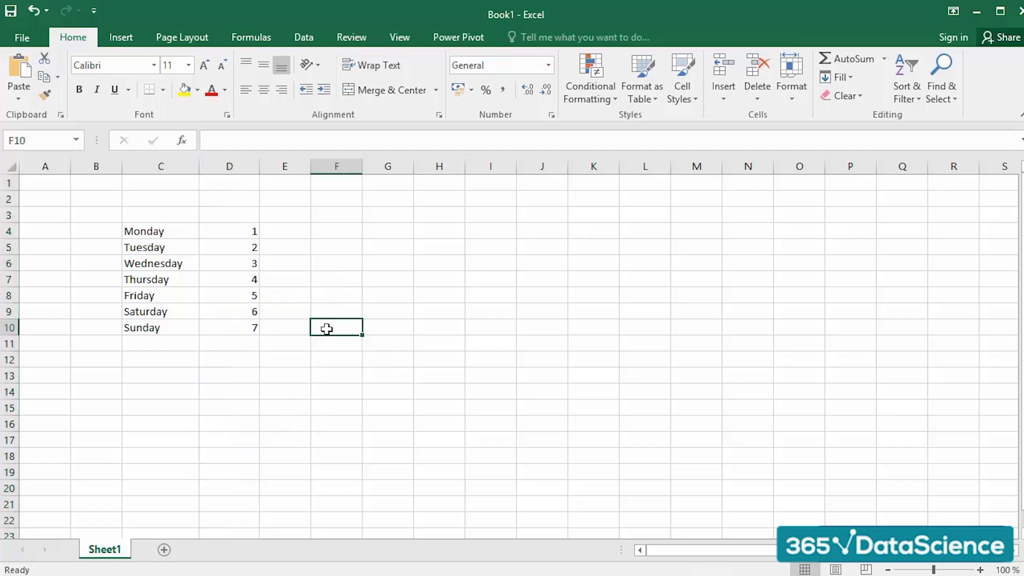
Set the width of column D to exactly 5 and deselect it
left_click(246, 281)
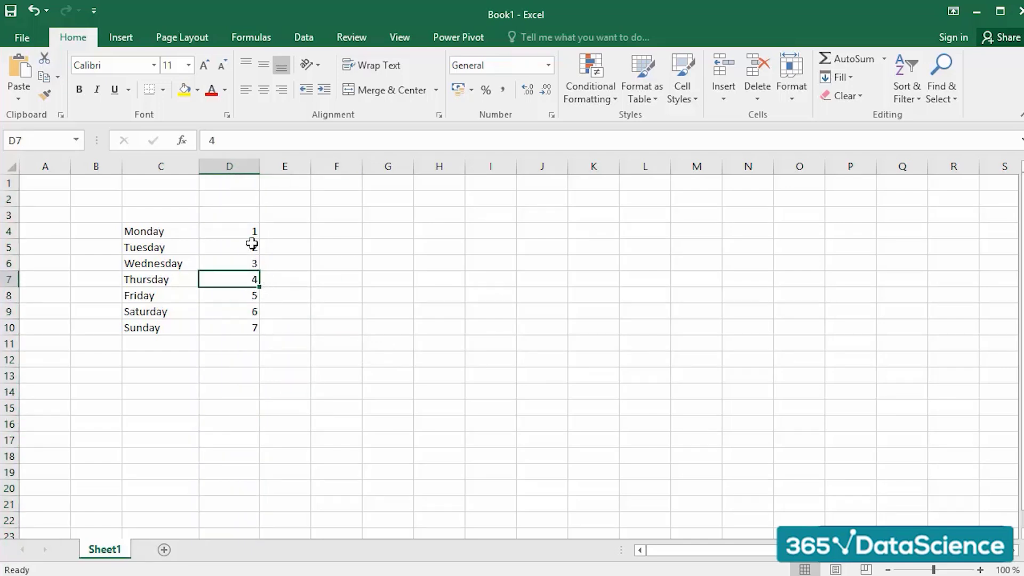
left_click(223, 166)
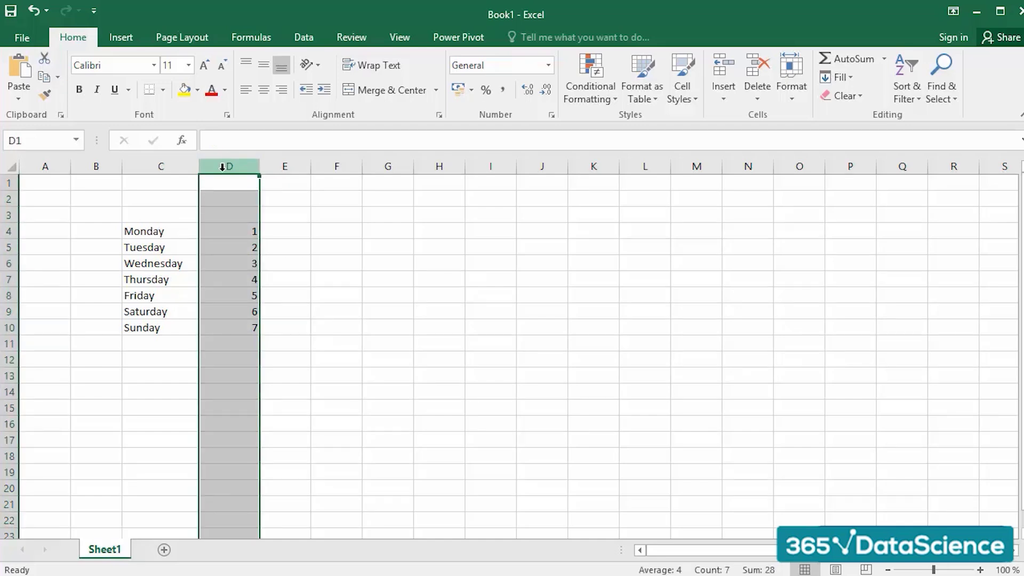
right_click(223, 167)
left_click(283, 363)
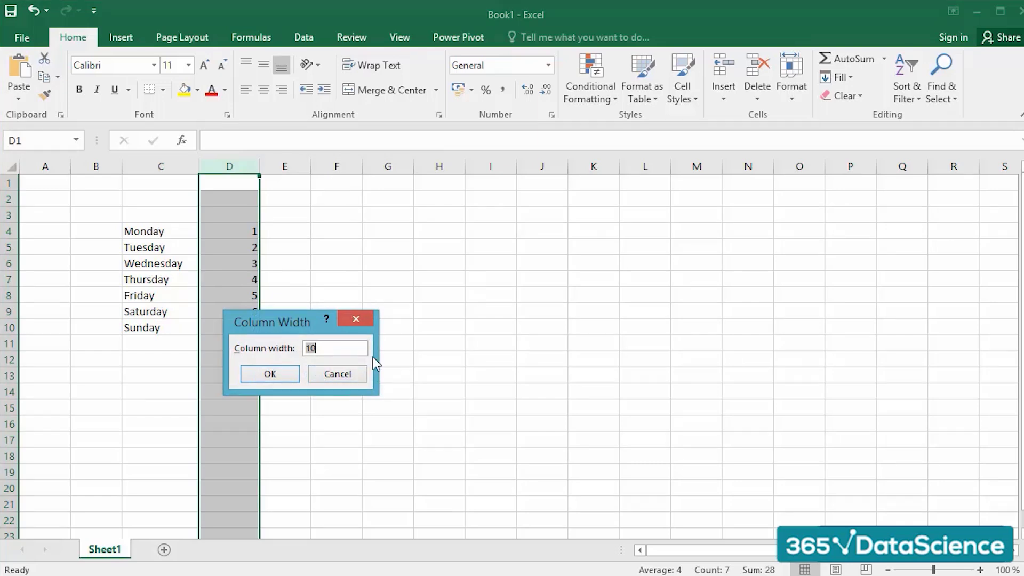
type("5")
key("Return")
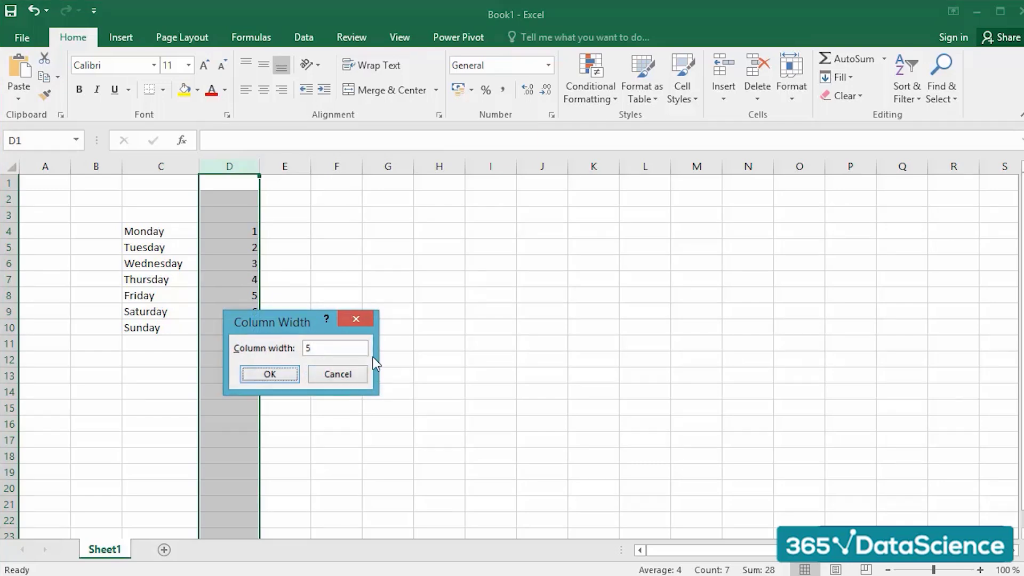
left_click(290, 283)
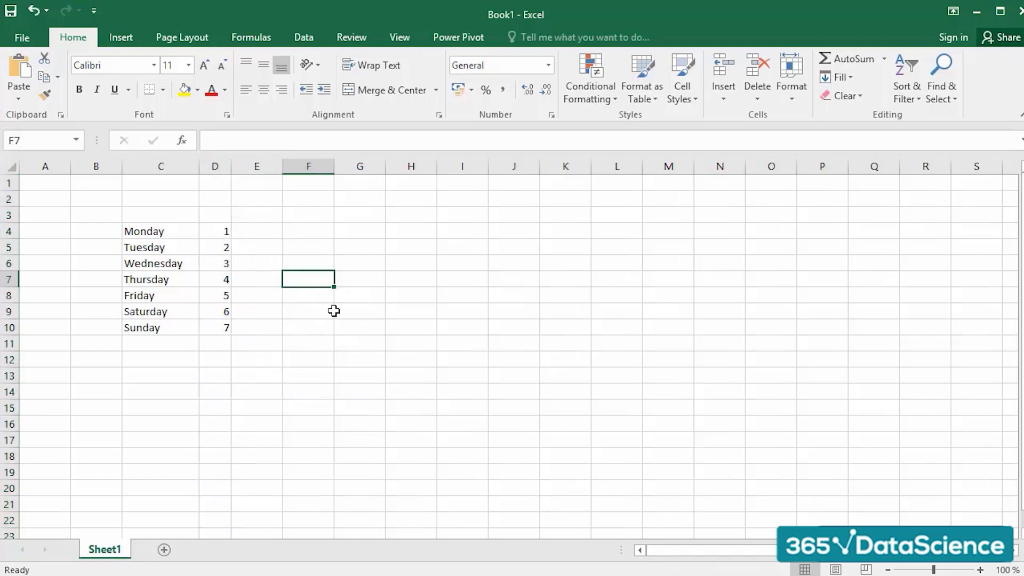
Open the row height setting for row 6, close it without changing the value, and deselect the row
left_click(149, 260)
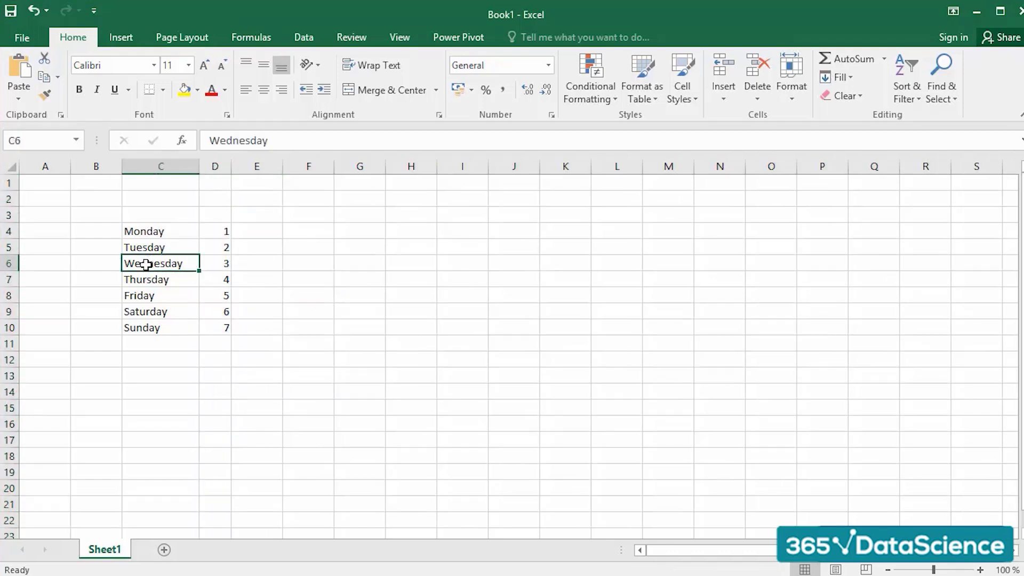
left_click(9, 263)
right_click(11, 264)
left_click(73, 458)
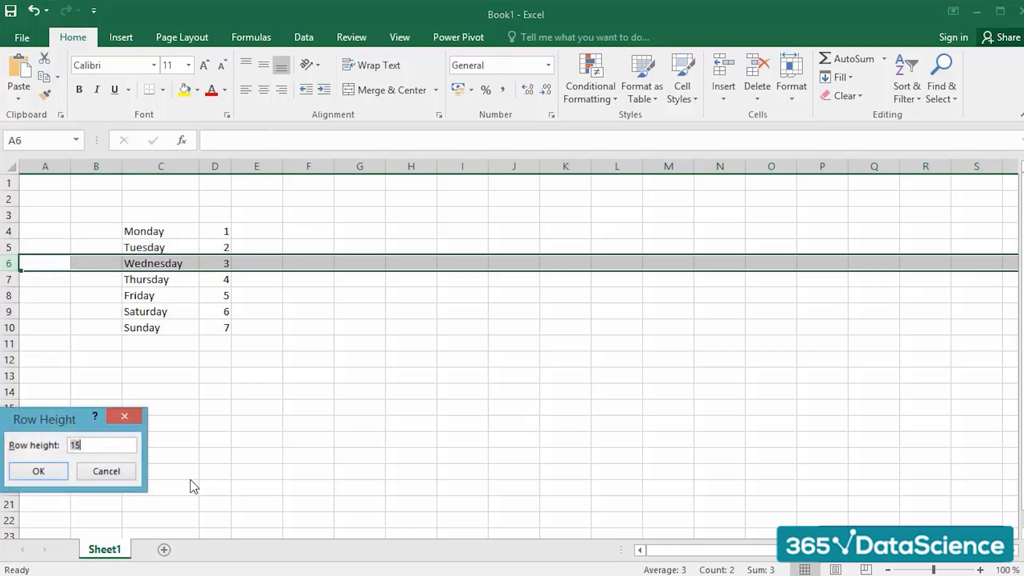
left_click(128, 417)
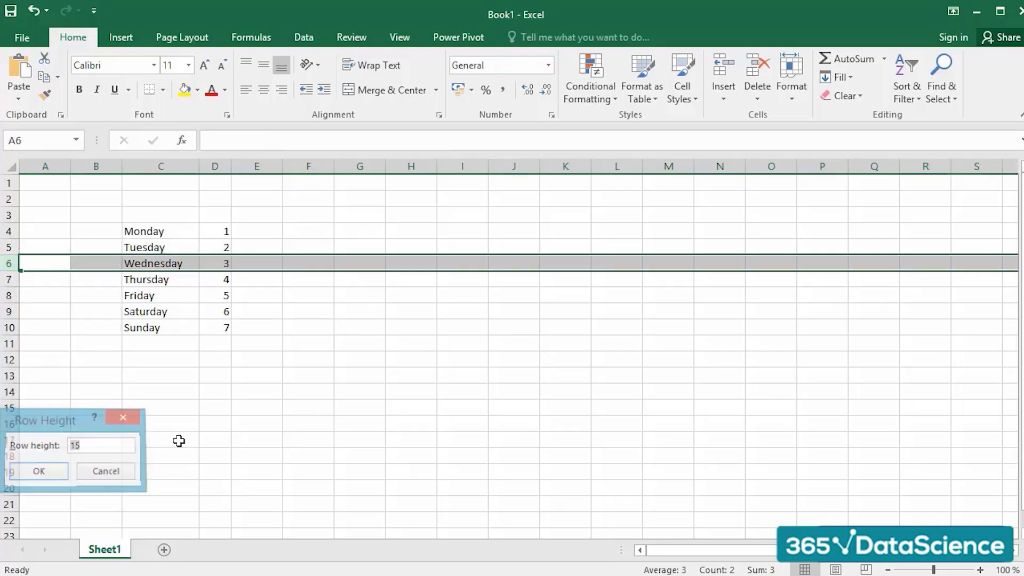
left_click(195, 446)
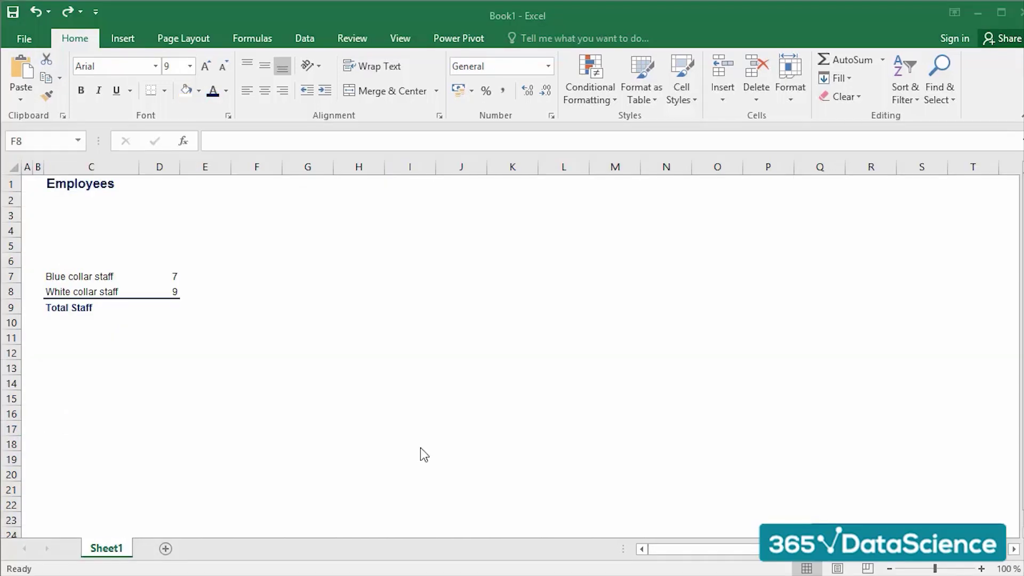
In the Employees sheet, calculate Total Staff in cell D9 with the typed-in numbers formula =7+9
left_click(417, 423)
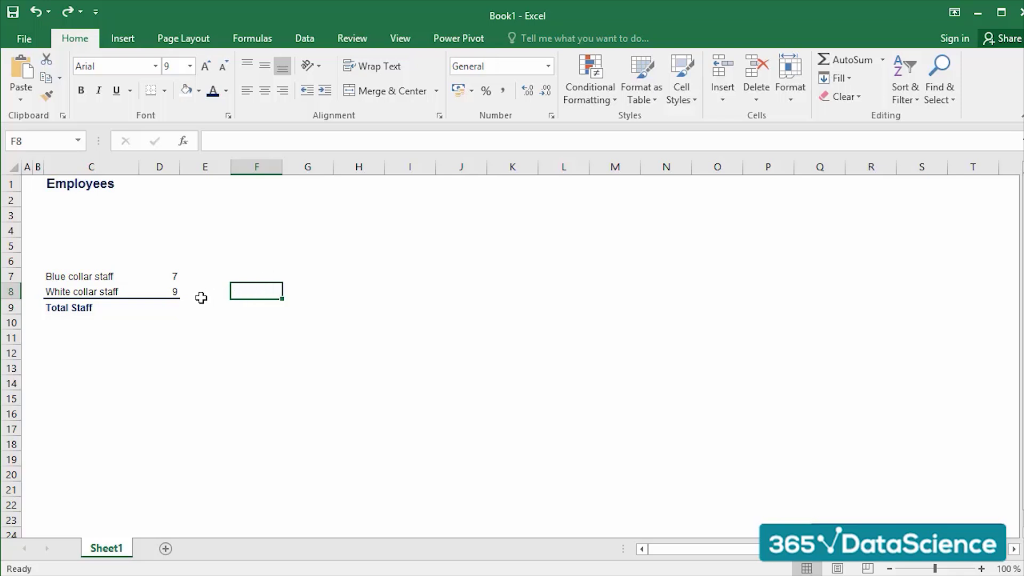
left_click(163, 305)
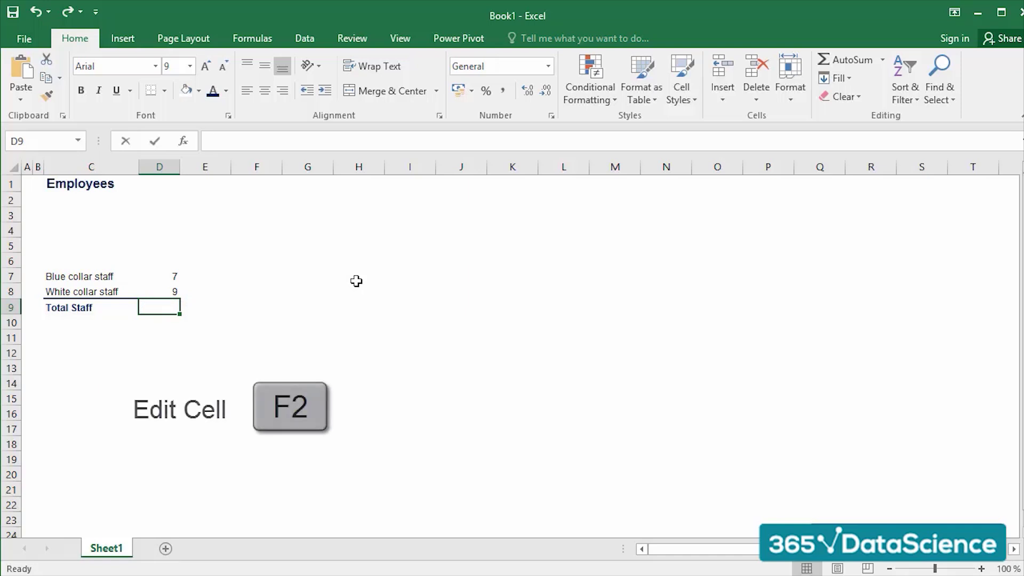
key("F2")
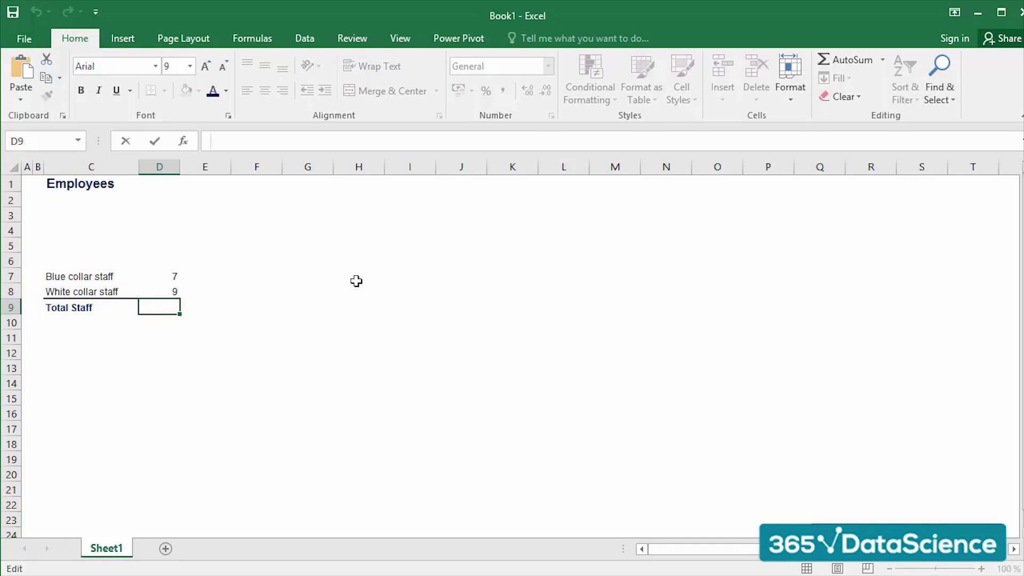
type("=")
key("Escape")
type("+")
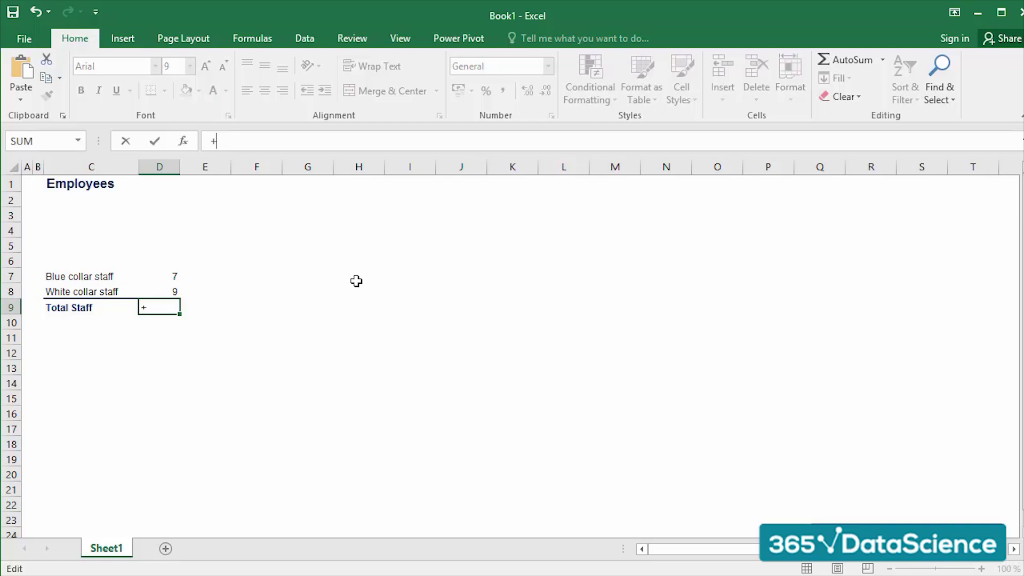
key("BackSpace")
type("=")
type("7+9")
key("Return")
key("Return")
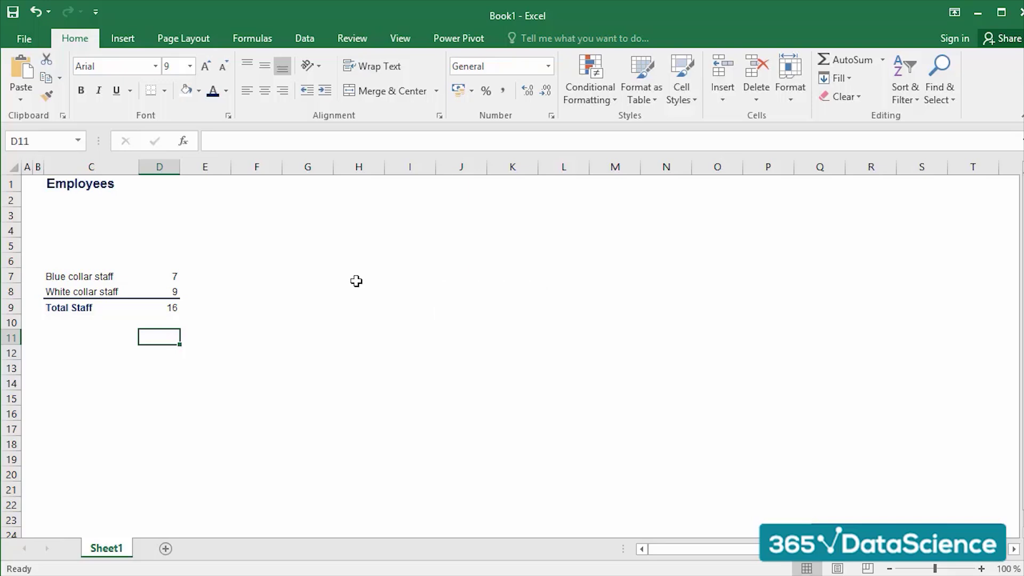
Clear the Total Staff cell D9 and enter the cell-reference formula =D7+D8 instead
left_click(177, 304)
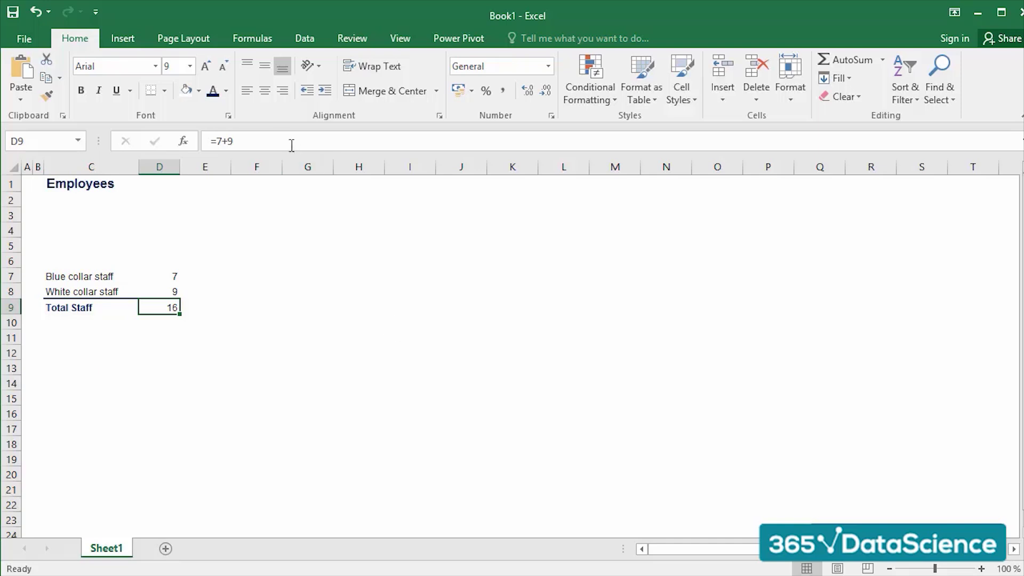
key("Delete")
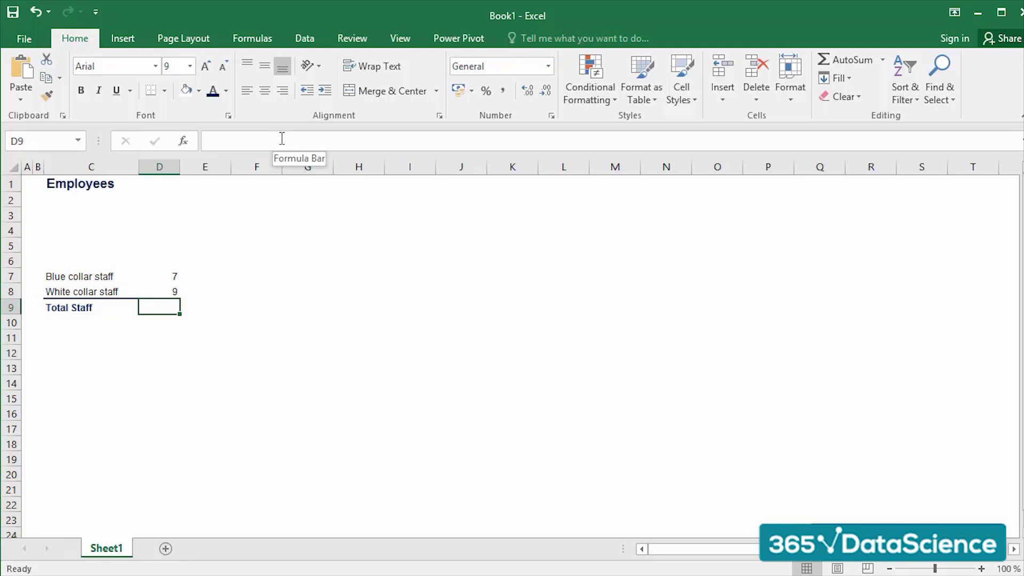
type("=")
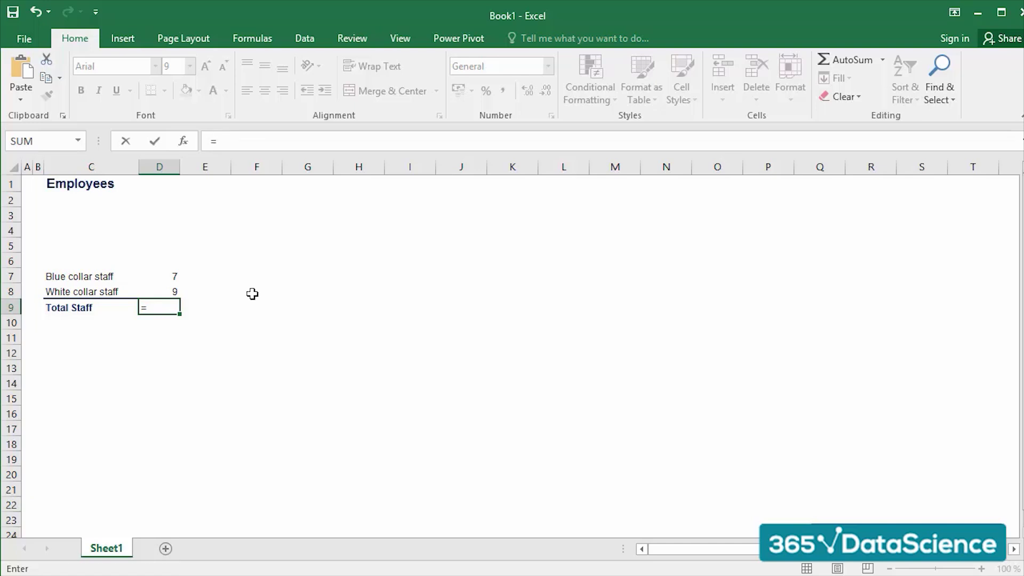
key("Up")
key("Up")
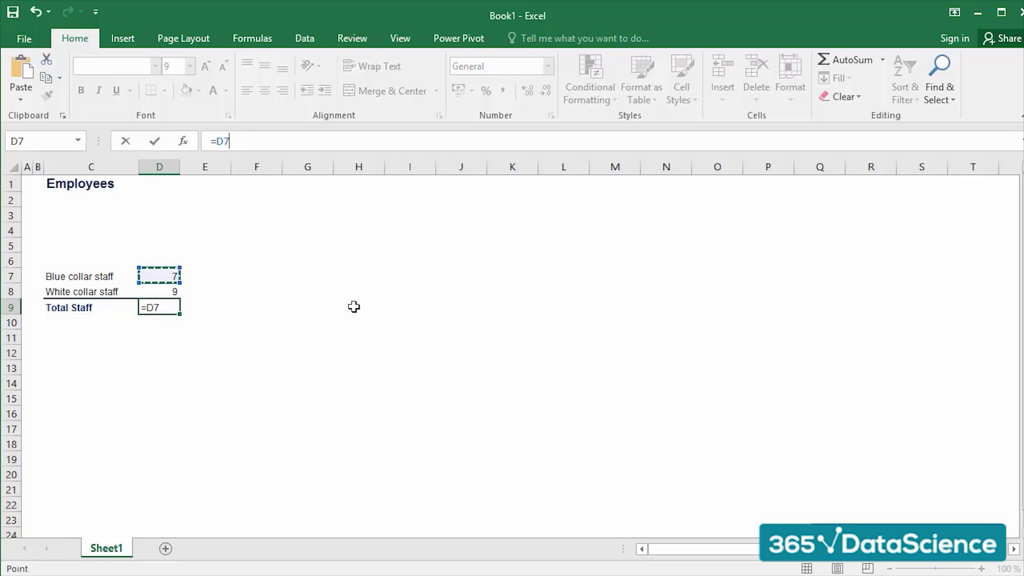
type("+")
left_click(165, 292)
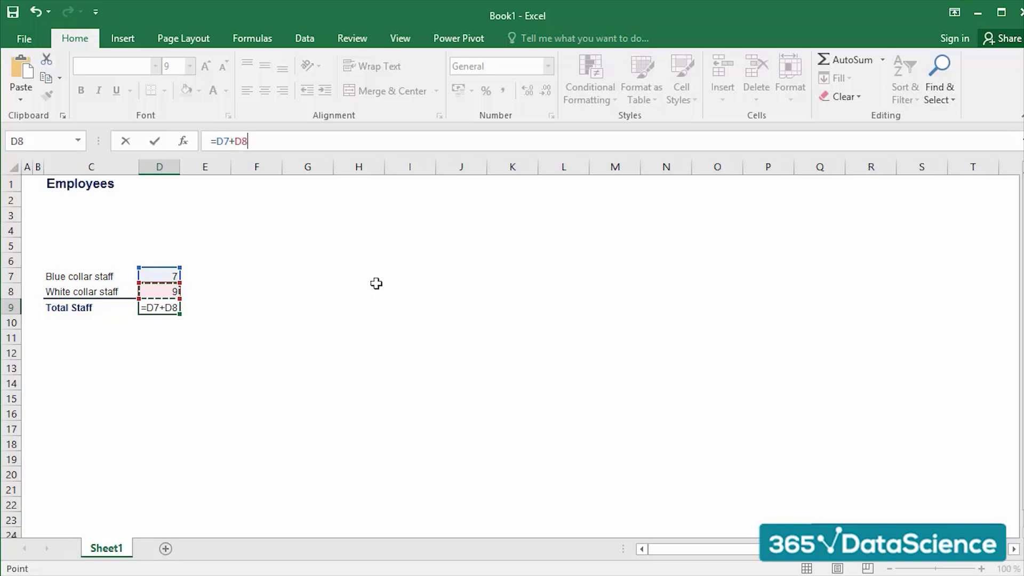
key("Return")
Examine the cells referenced by the Total Staff formula in D9, and leave the cell without changing it
key("Up")
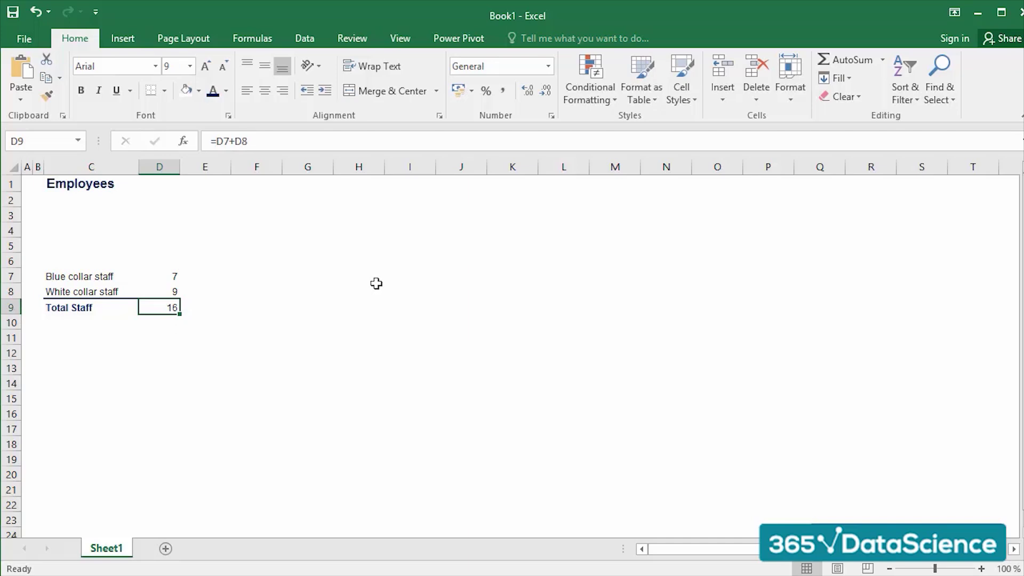
key("F2")
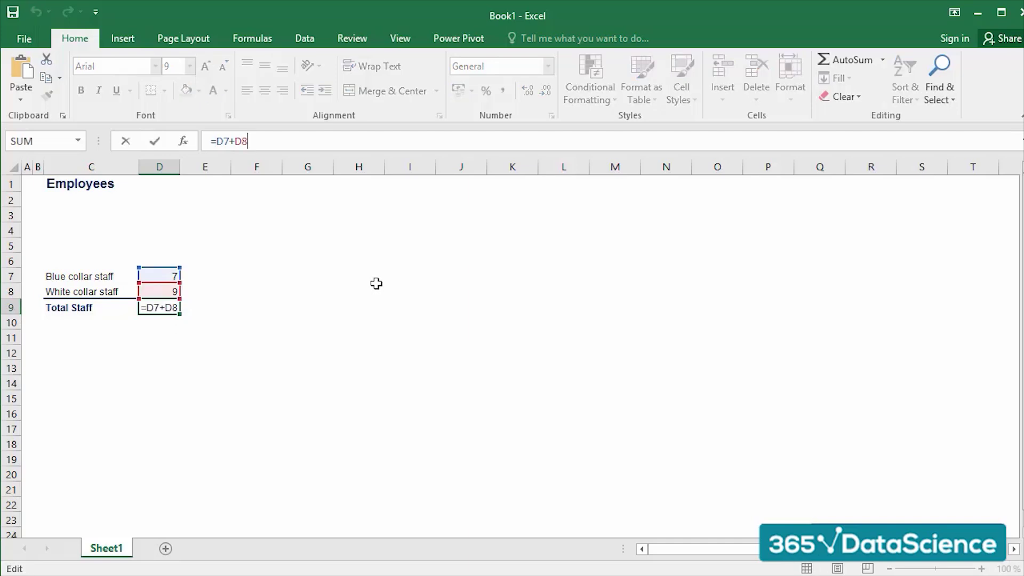
key("Escape")
key("Down")
key("Down")
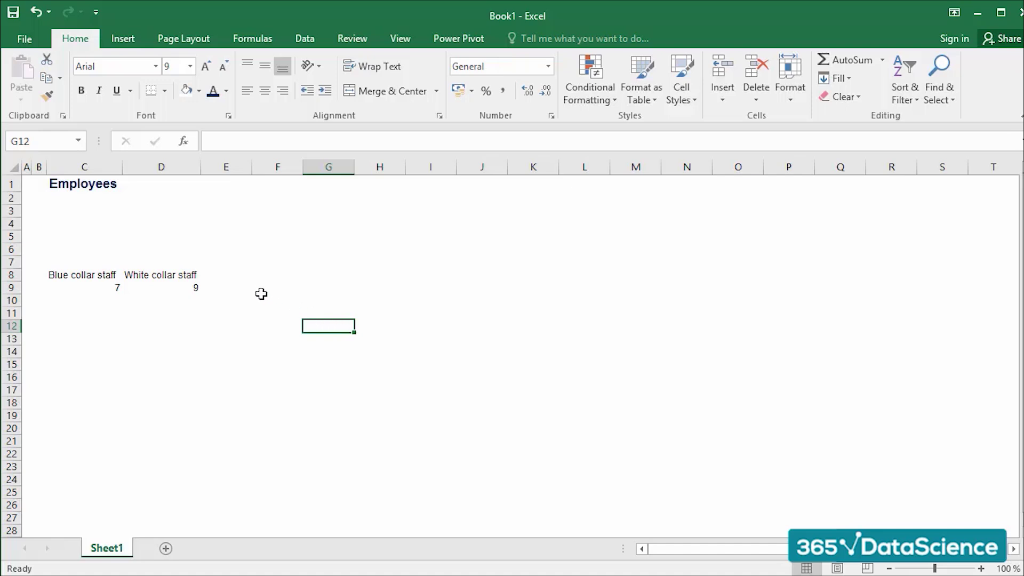
left_click(234, 287)
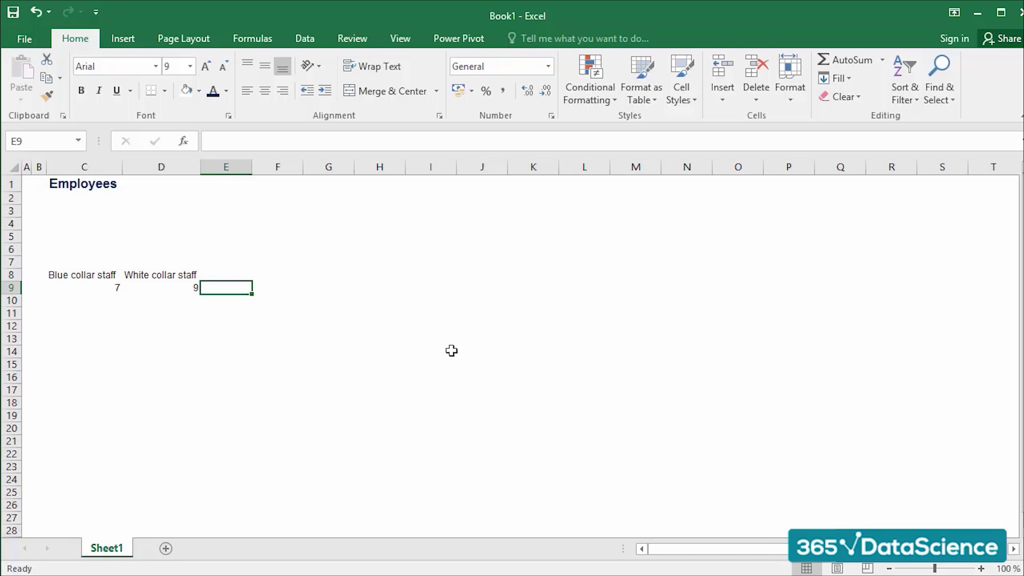
type("=")
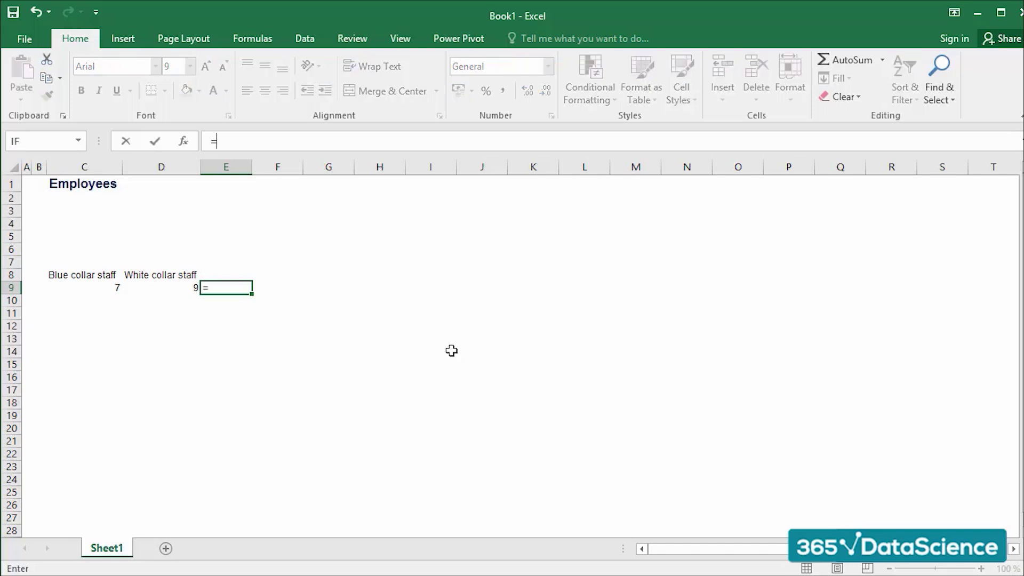
type("if")
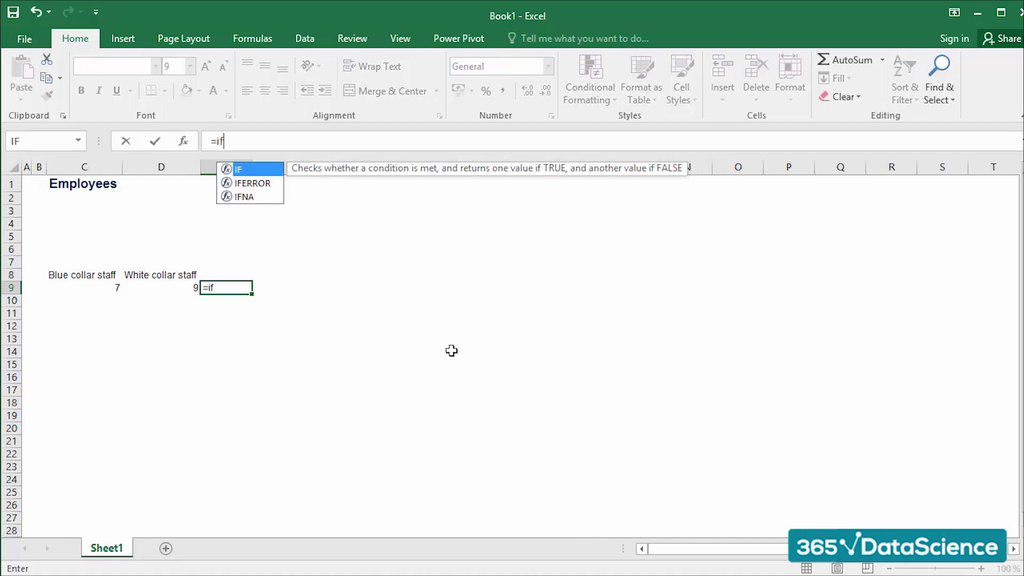
type("(")
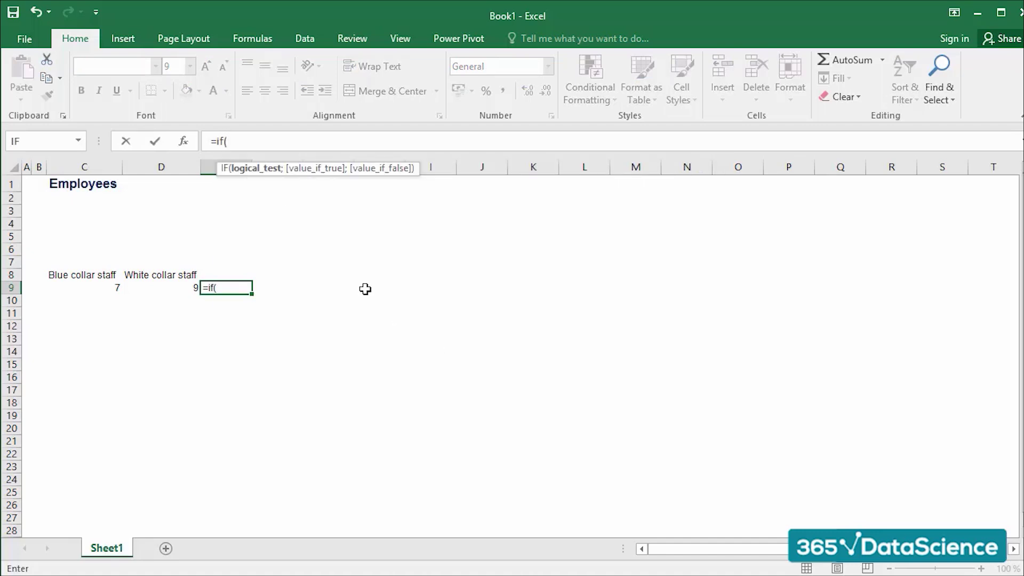
key("Escape")
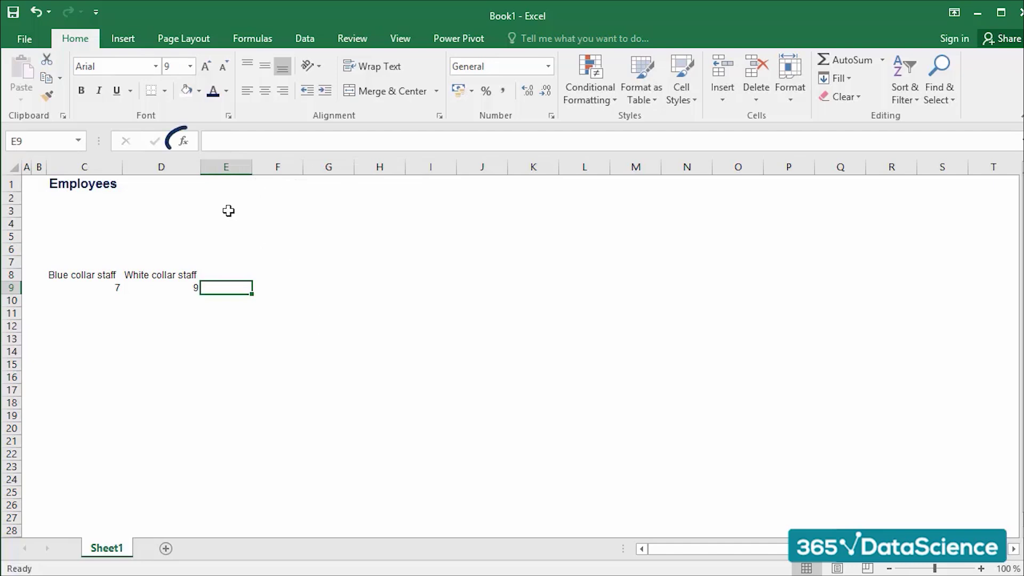
Open the Insert Function dialog for cell E9 and browse the full function list, examining the descriptions of IMPRODUCT and DPRODUCT
left_click(184, 141)
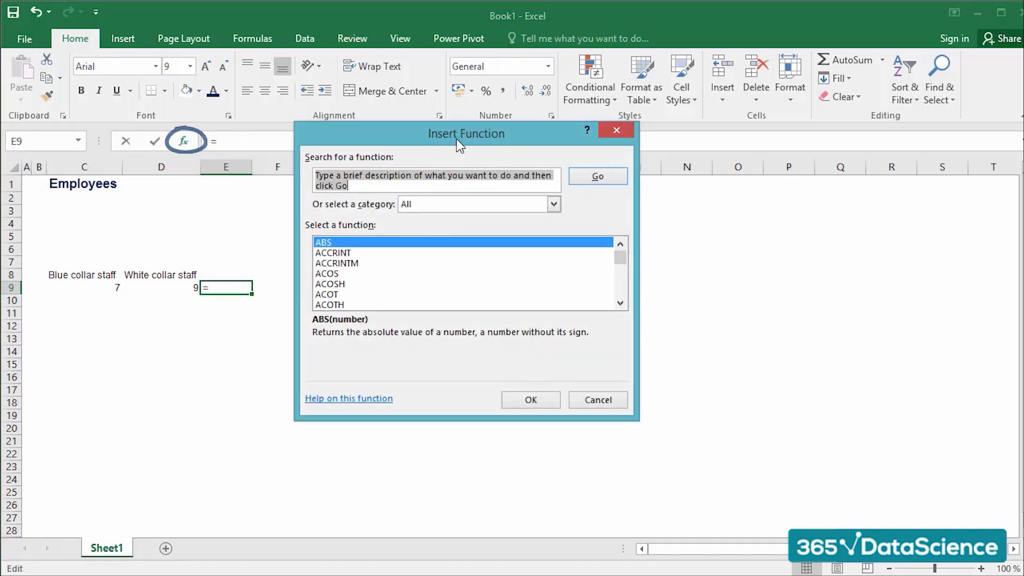
left_click_drag(476, 151, 487, 175)
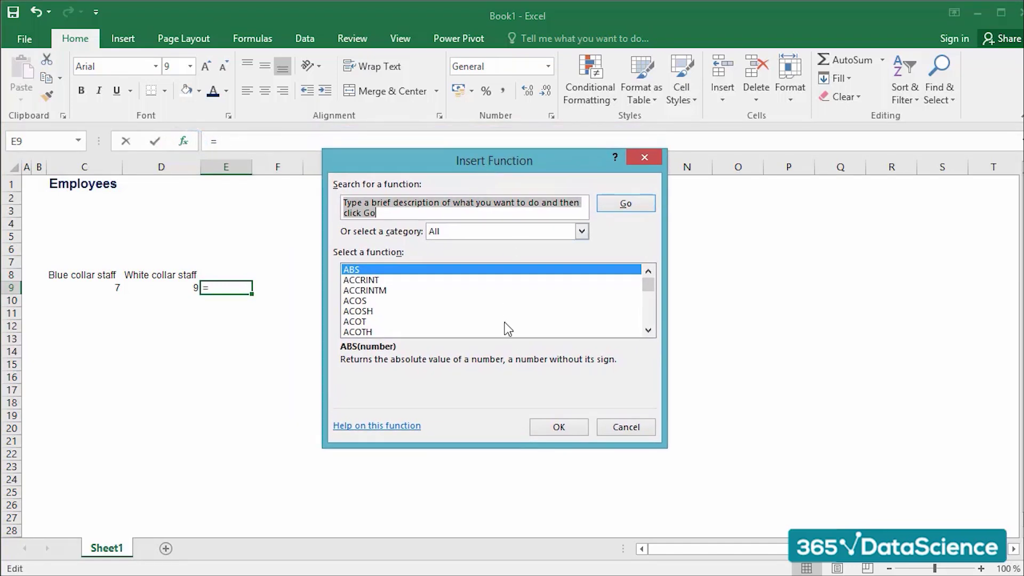
left_click(547, 211)
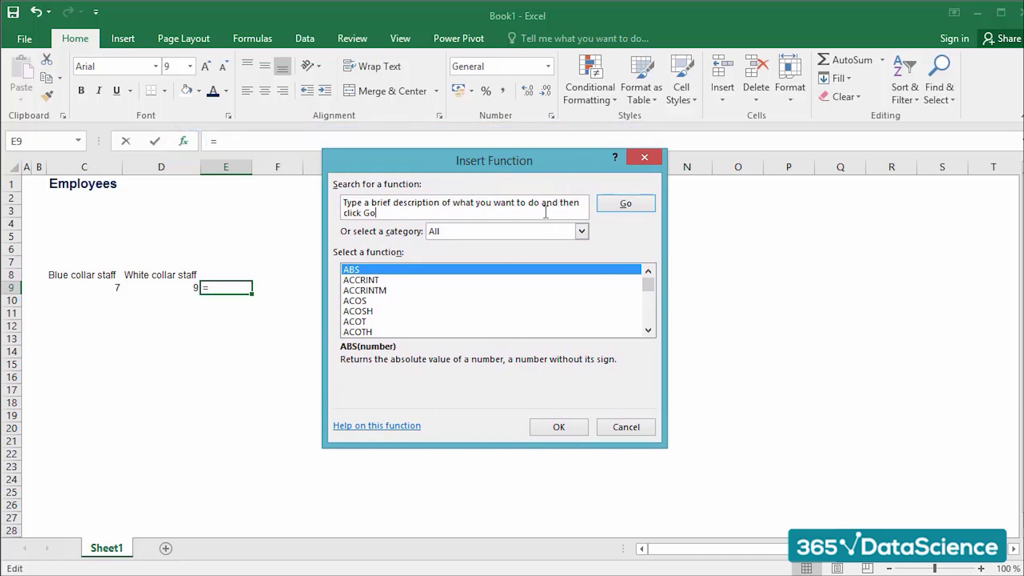
left_click_drag(648, 280, 651, 300)
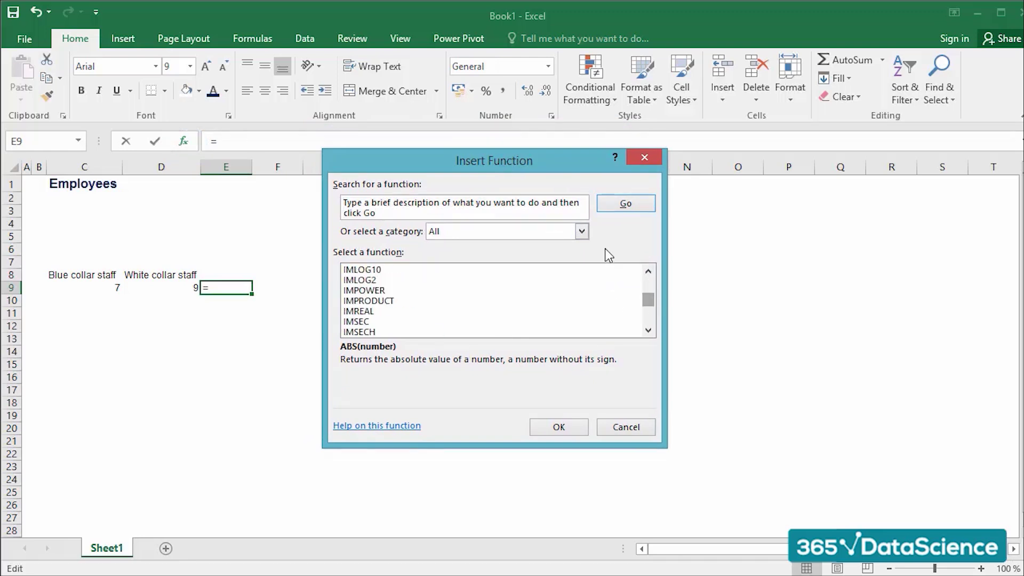
left_click(586, 236)
left_click(587, 237)
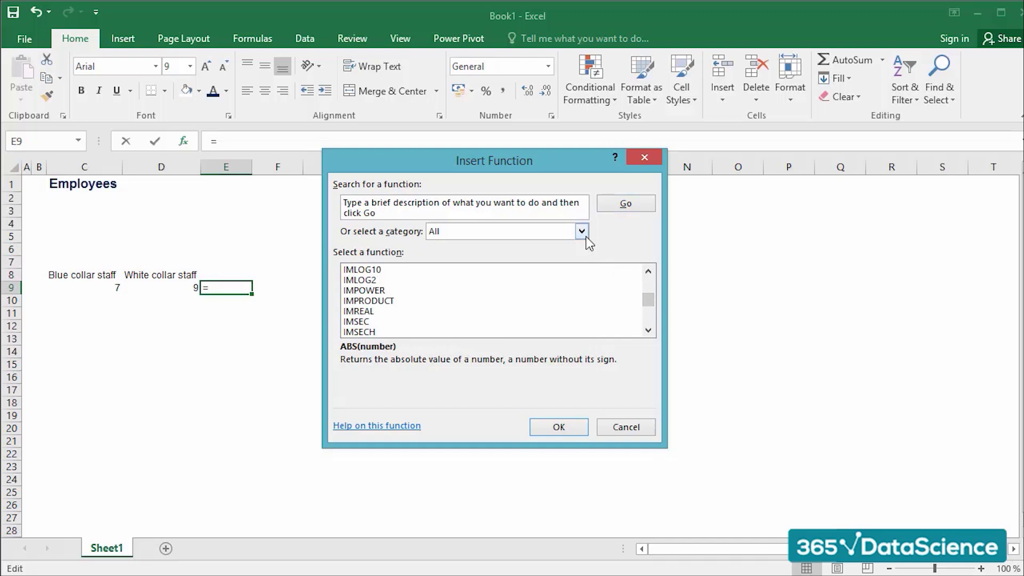
left_click(563, 302)
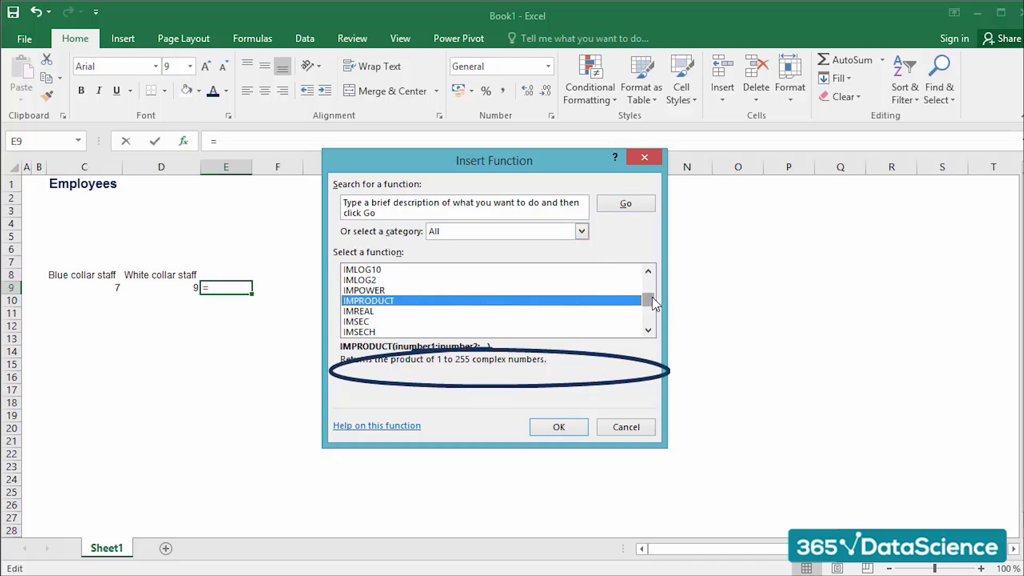
left_click_drag(652, 299, 650, 293)
left_click(610, 302)
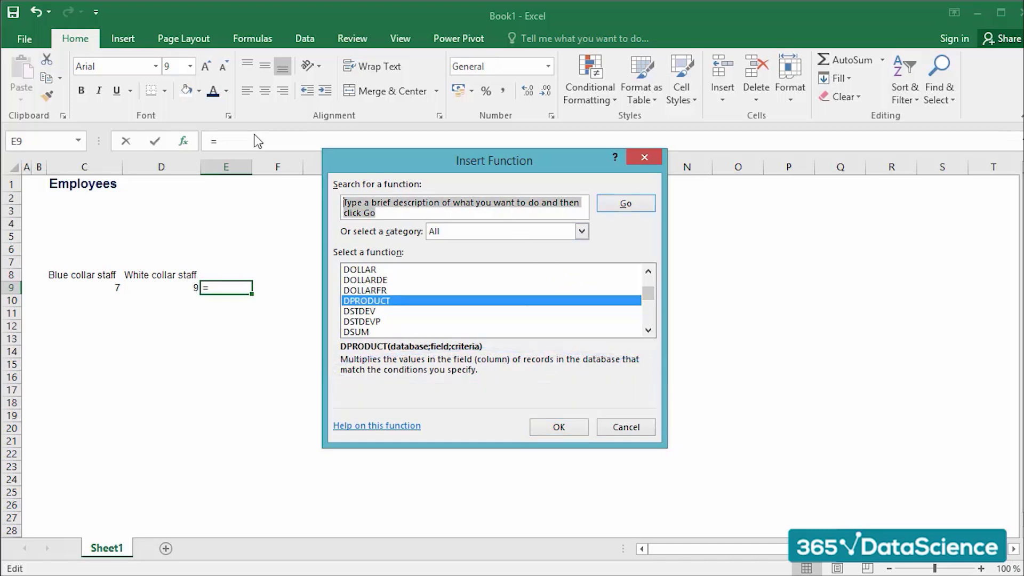
Find the IF function in the list and insert it into cell E9
left_click_drag(649, 331, 649, 331)
left_click(555, 295)
key("i")
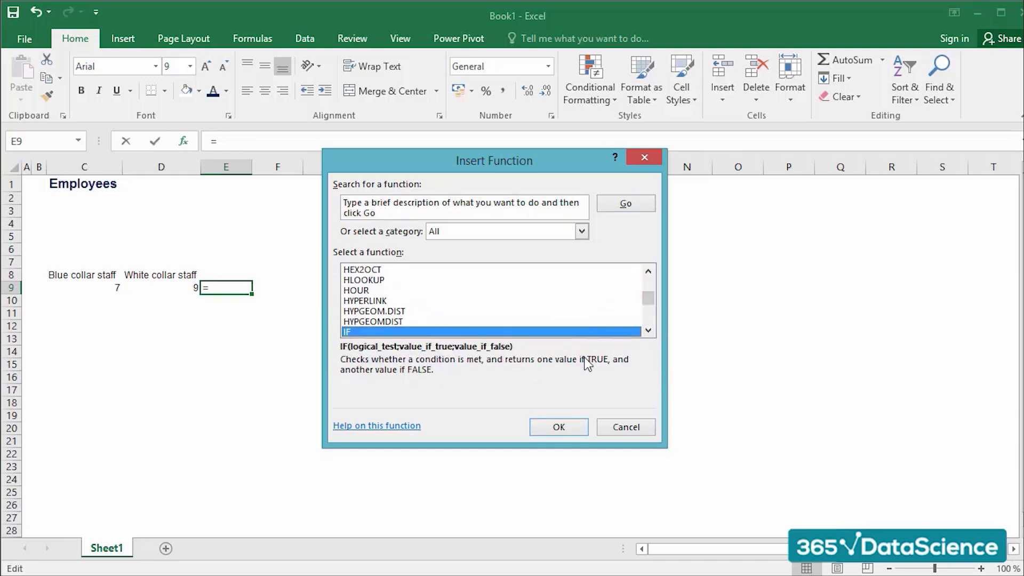
left_click(649, 330)
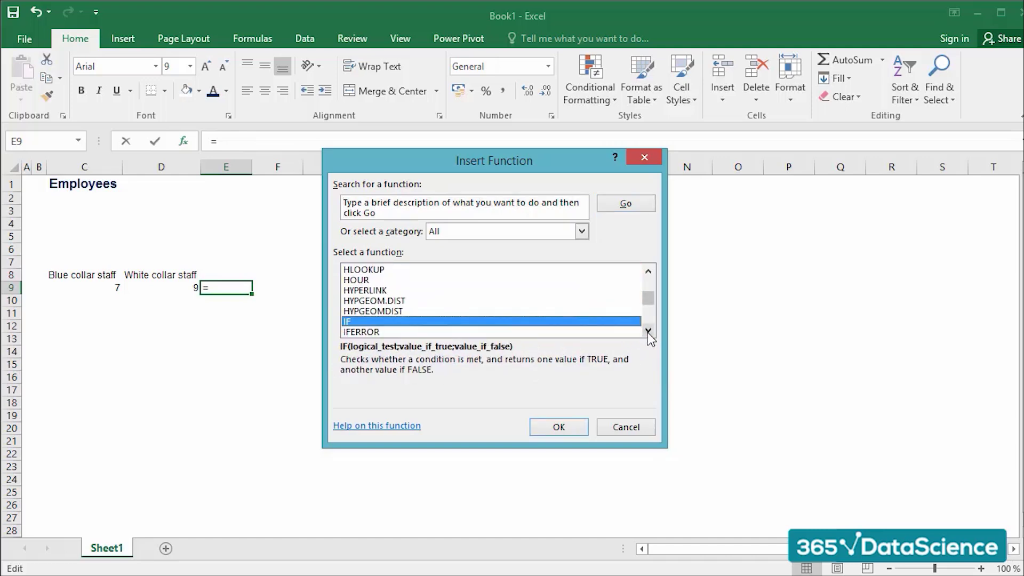
left_click(648, 330)
left_click(649, 330)
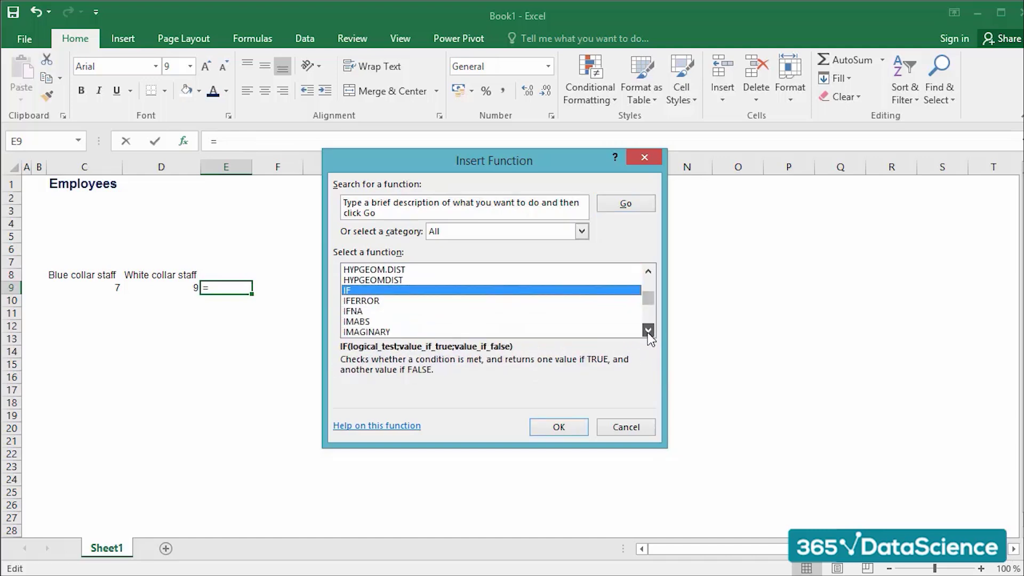
double_click(357, 290)
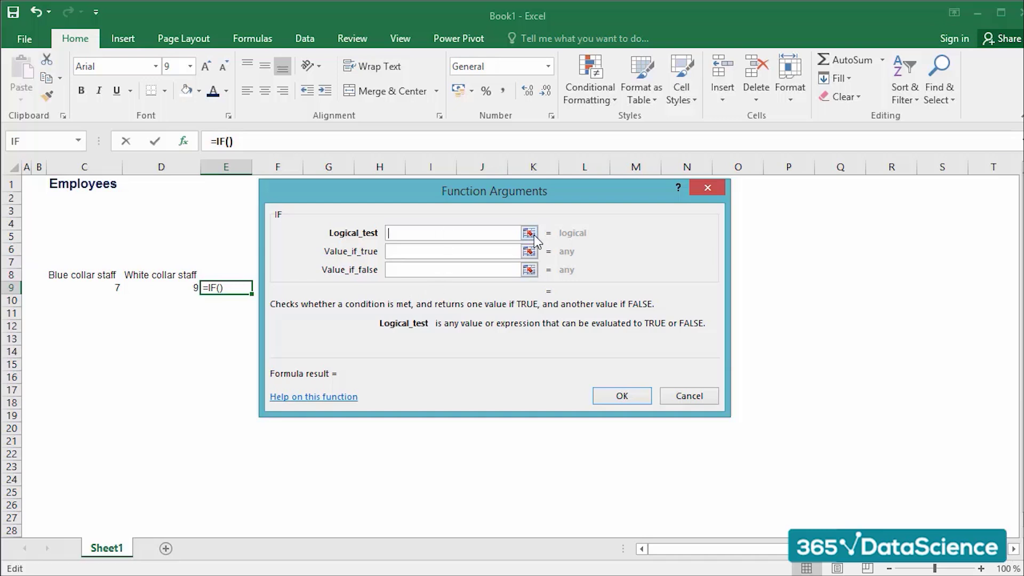
Examine the descriptions of the IF function's Value_if_true and Value_if_false arguments
left_click(509, 252)
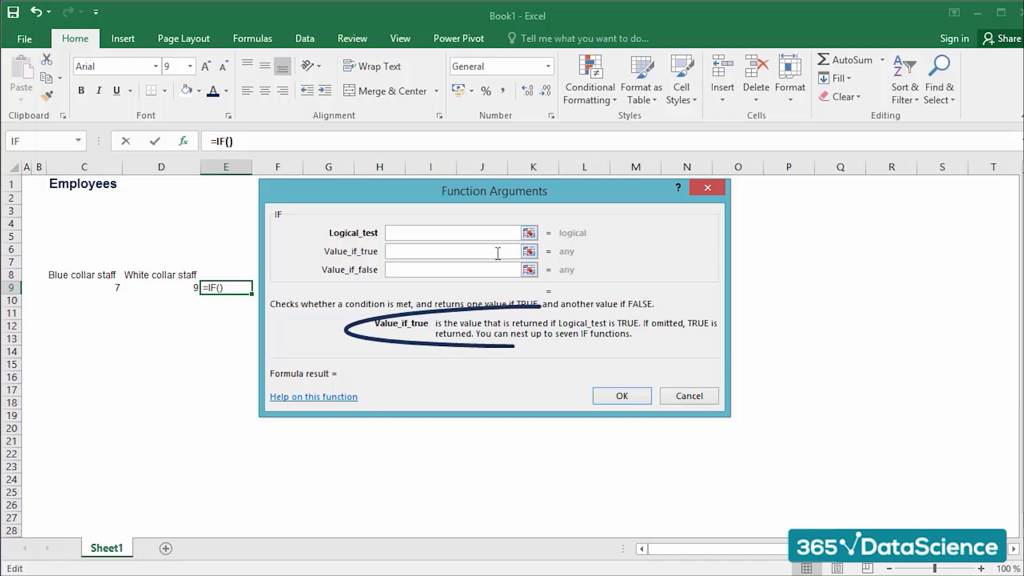
left_click(467, 270)
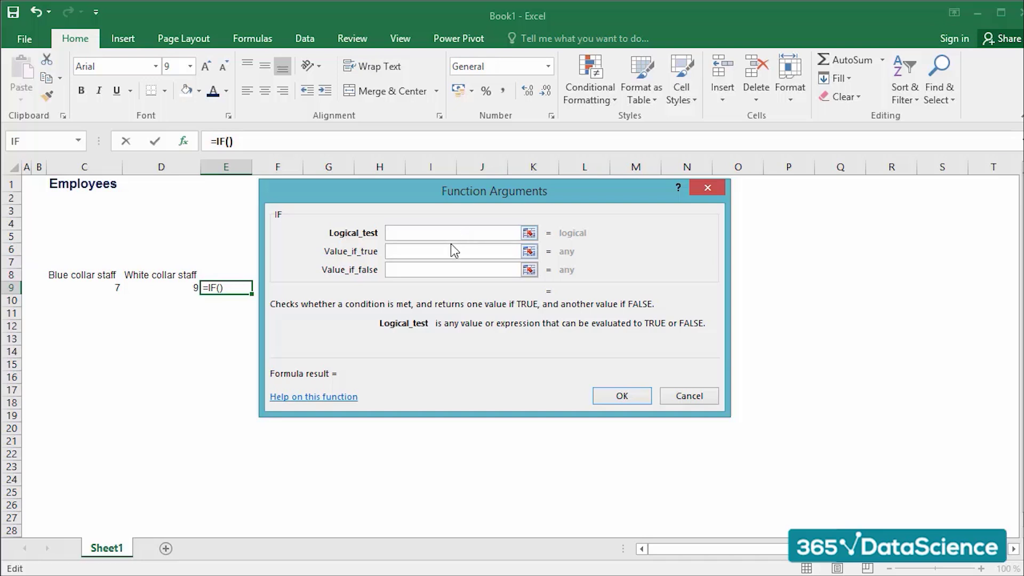
left_click(442, 248)
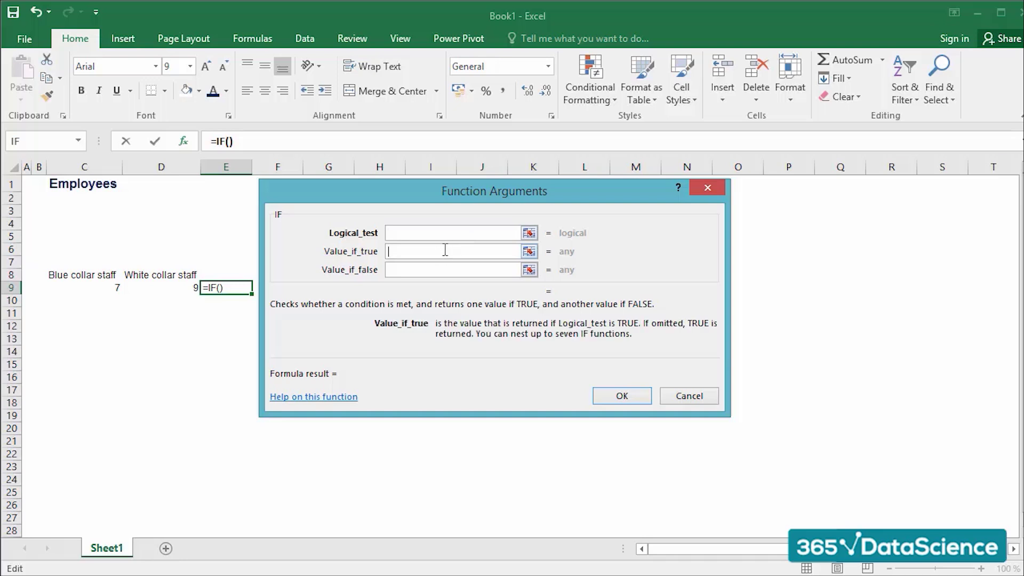
left_click(415, 269)
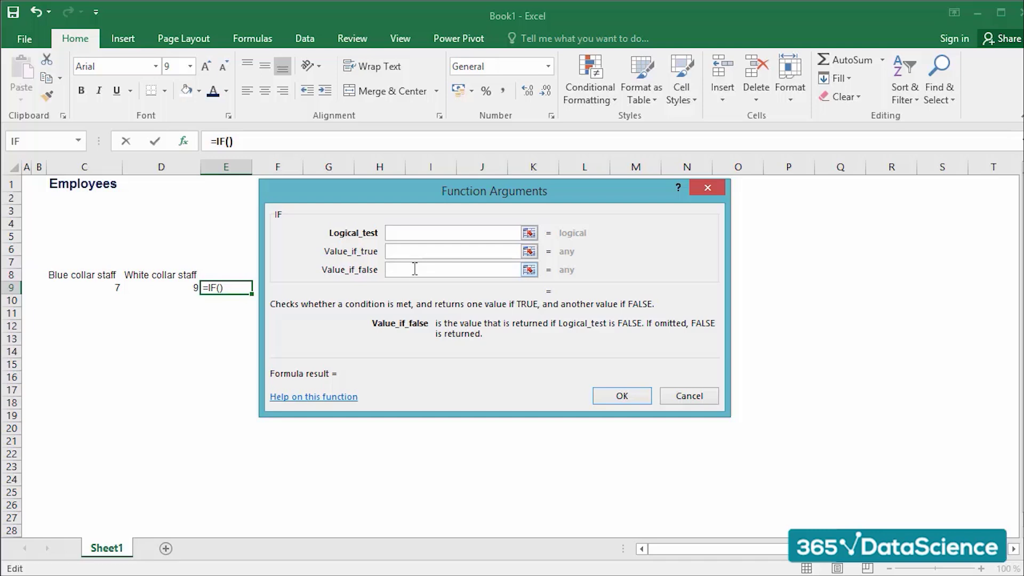
Set the IF function's logical test to C9>D9, comparing blue collar with white collar staff
left_click(399, 235)
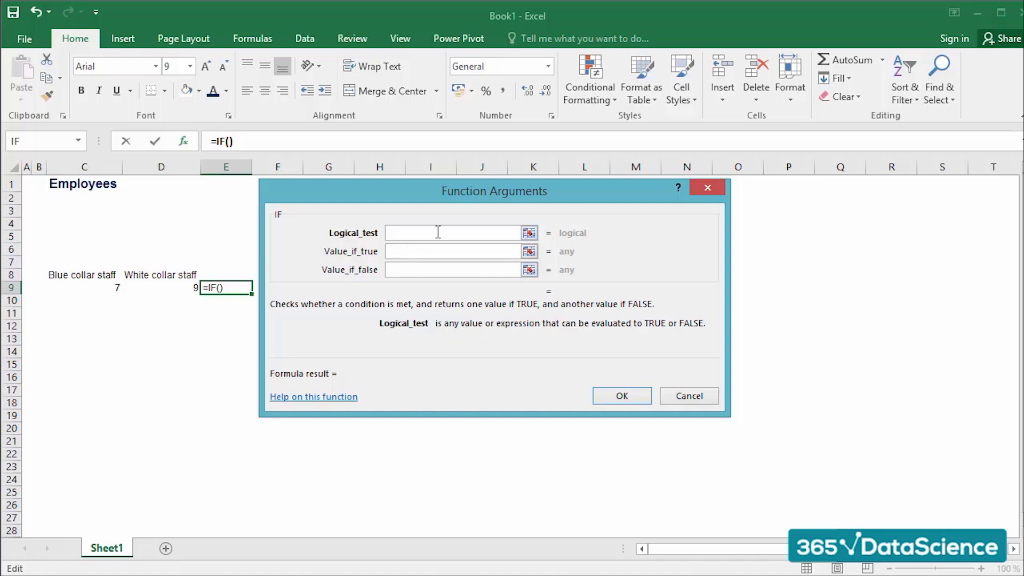
left_click_drag(391, 200, 419, 200)
type("C9>")
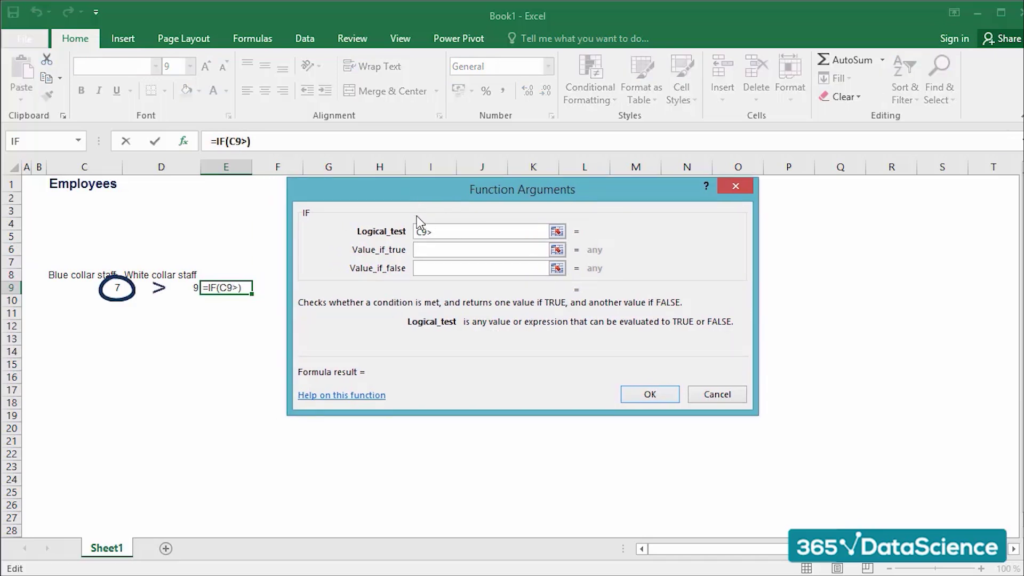
type("D9")
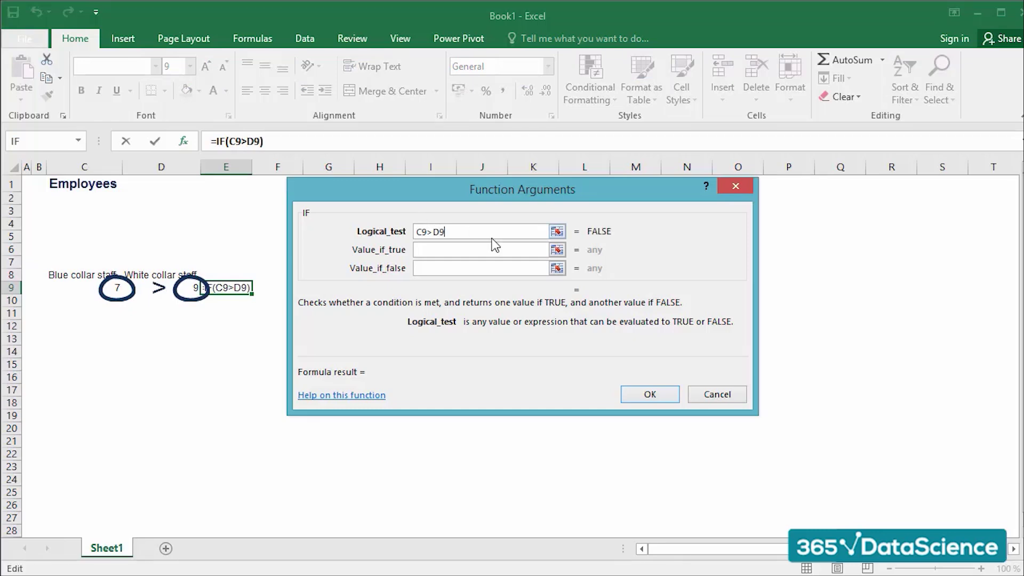
left_click_drag(436, 198, 441, 215)
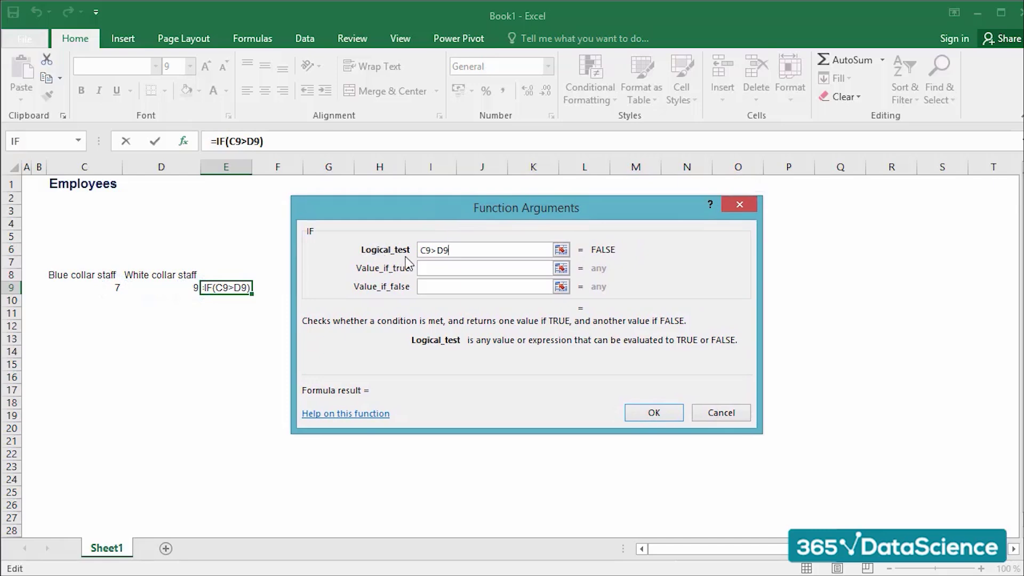
Make the IF function return Bigger when true and Smaller when false, and enter the formula in E9
left_click(447, 269)
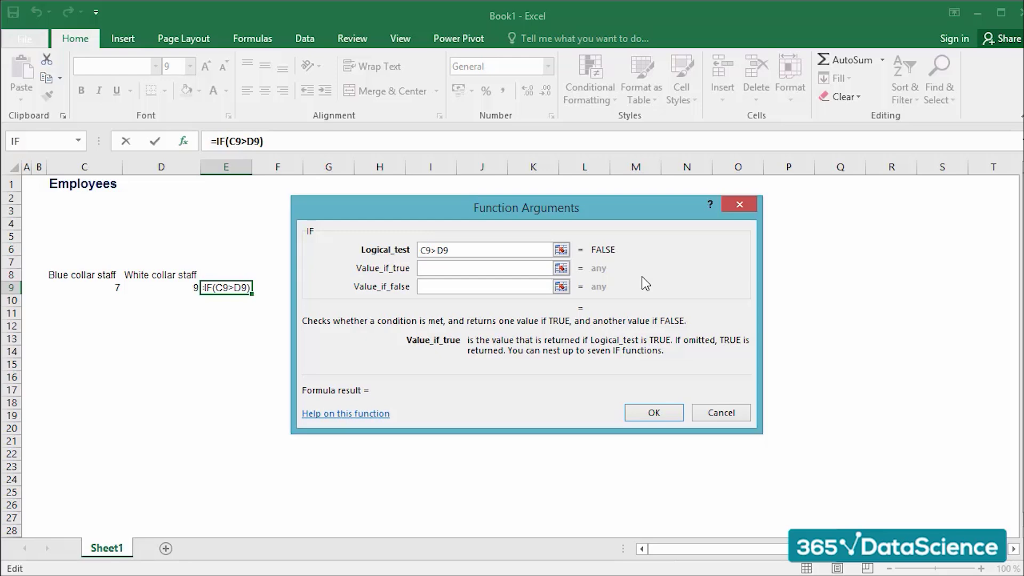
type("Bigger")
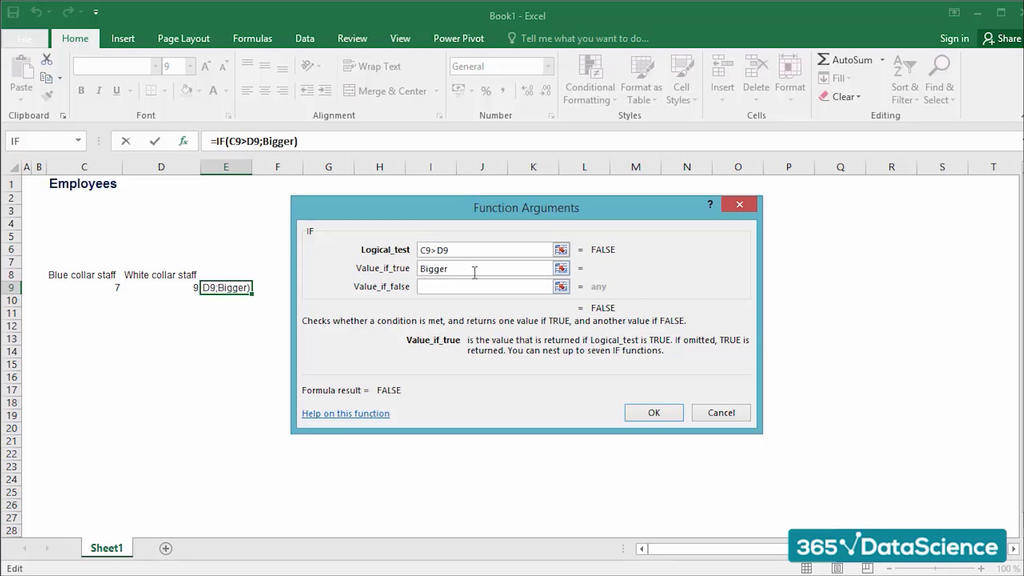
left_click(465, 286)
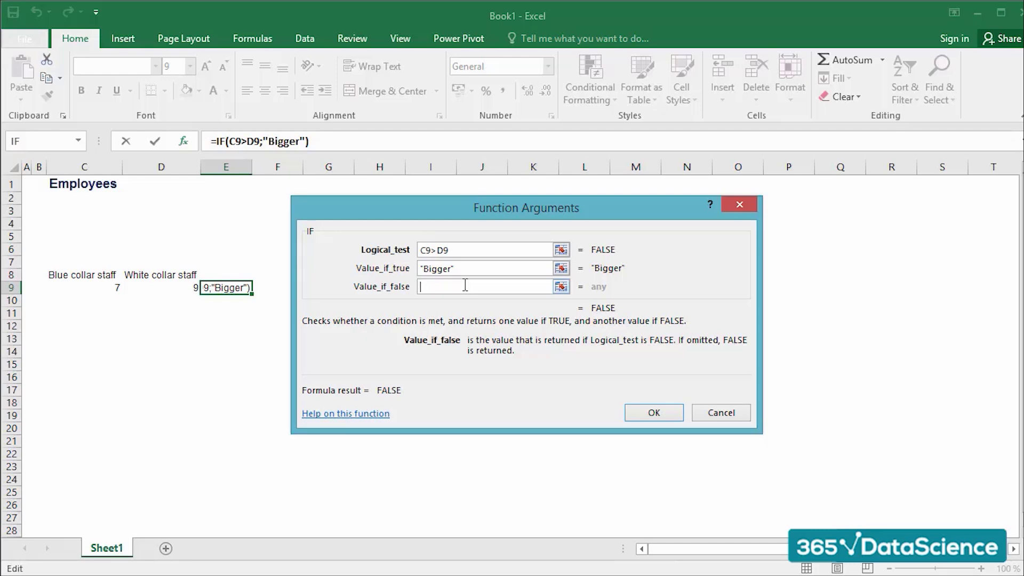
type("Smaller")
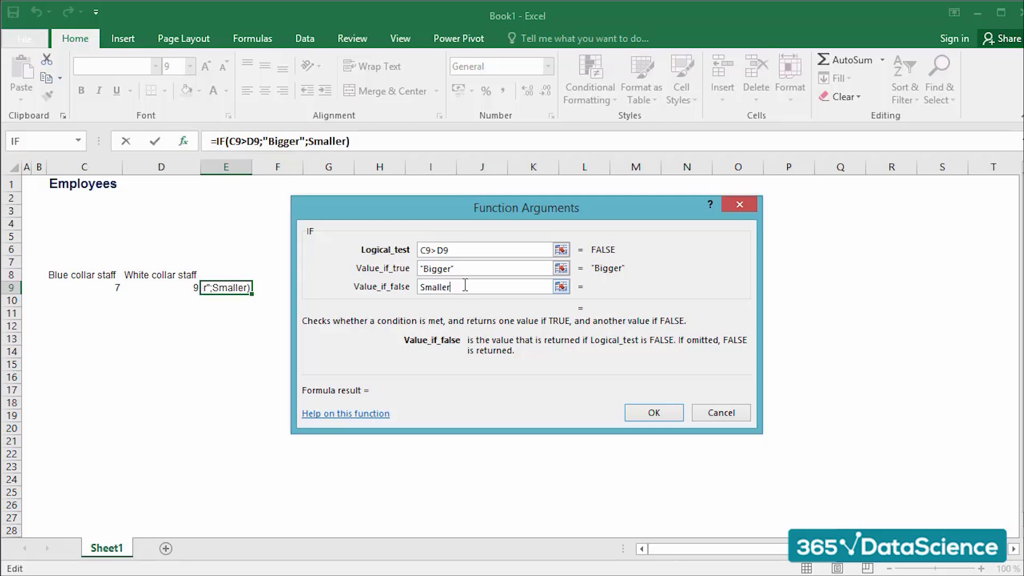
left_click(653, 414)
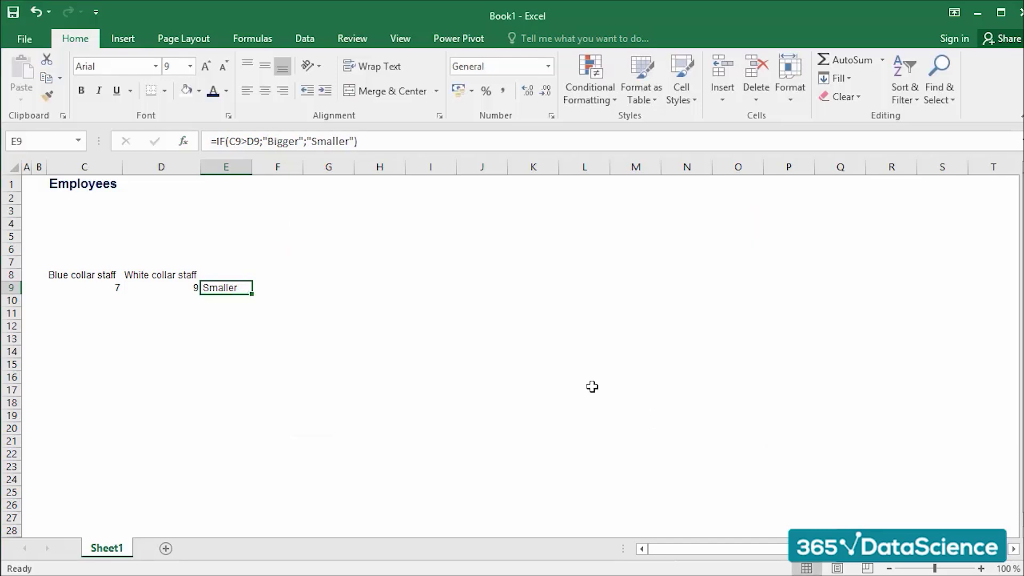
left_click(550, 377)
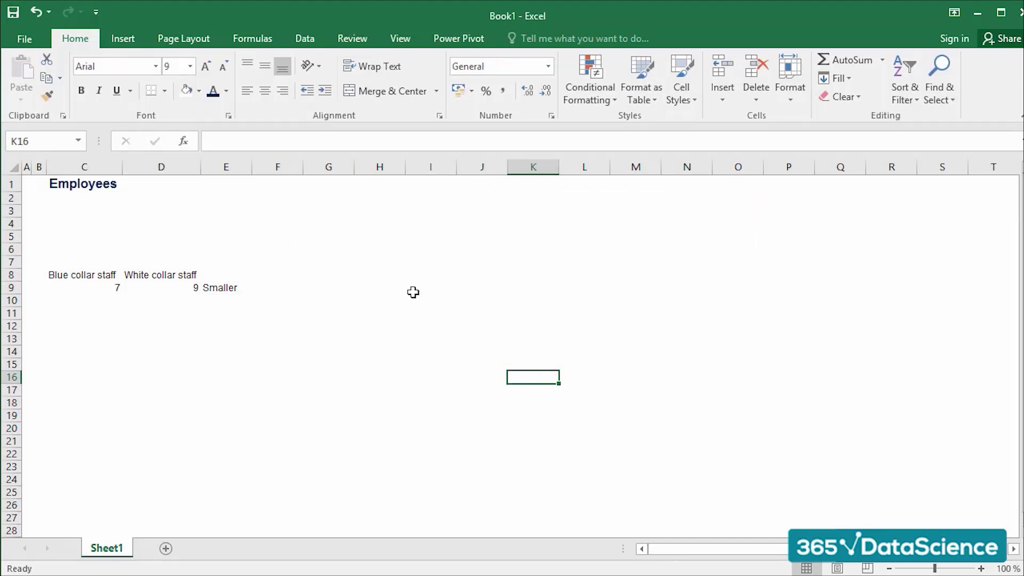
left_click(233, 288)
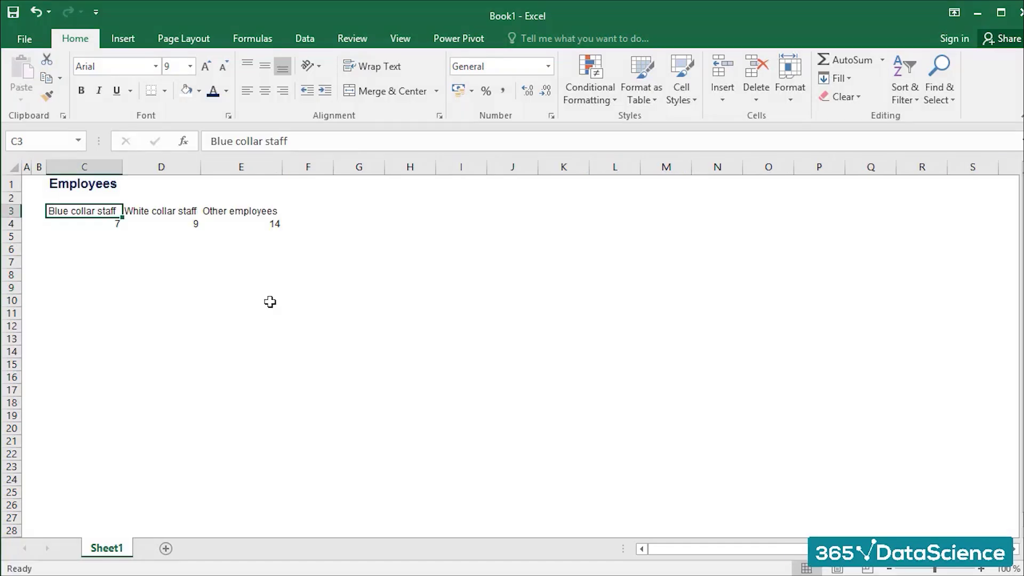
left_click(40, 237)
left_click(86, 248)
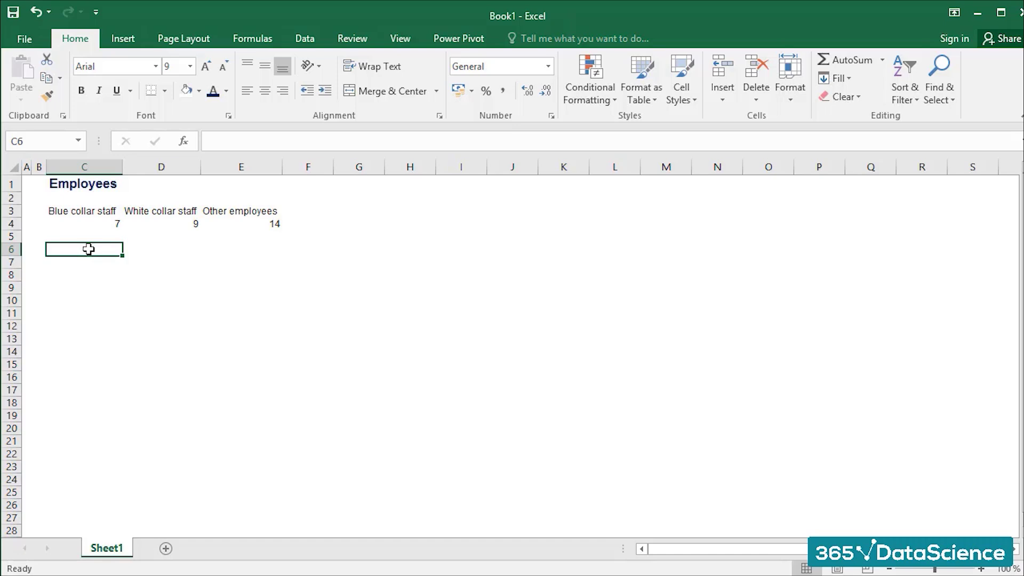
left_click(77, 216)
key("ctrl+c")
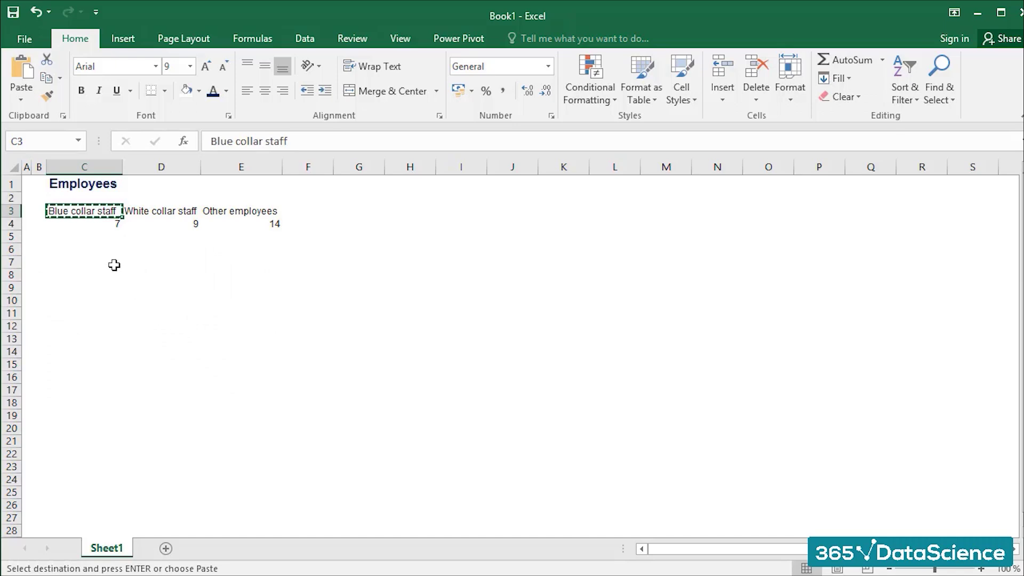
key("Escape")
Copy the staff table in C3:E4, including its headers and numbers
right_click(88, 212)
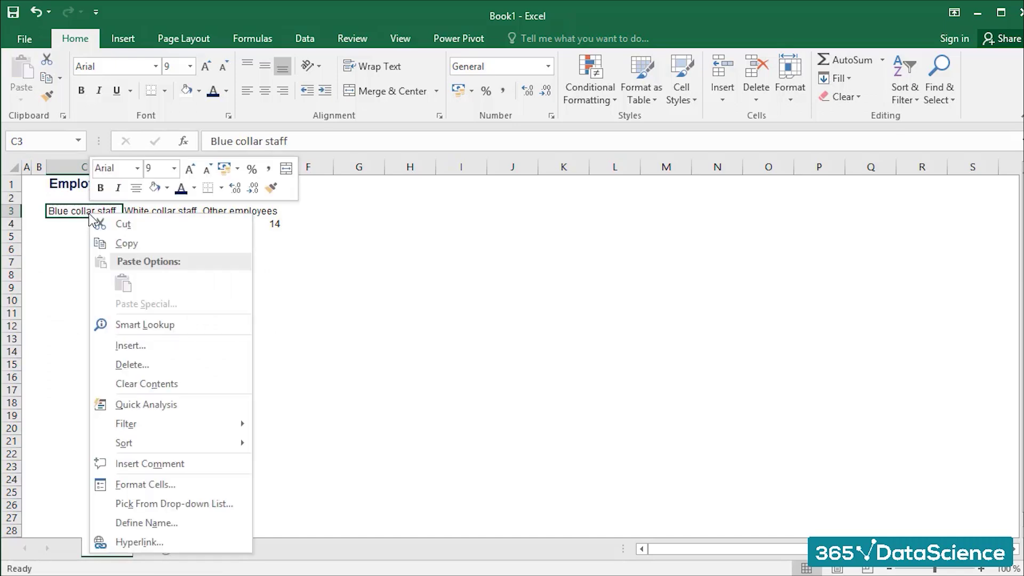
left_click(156, 251)
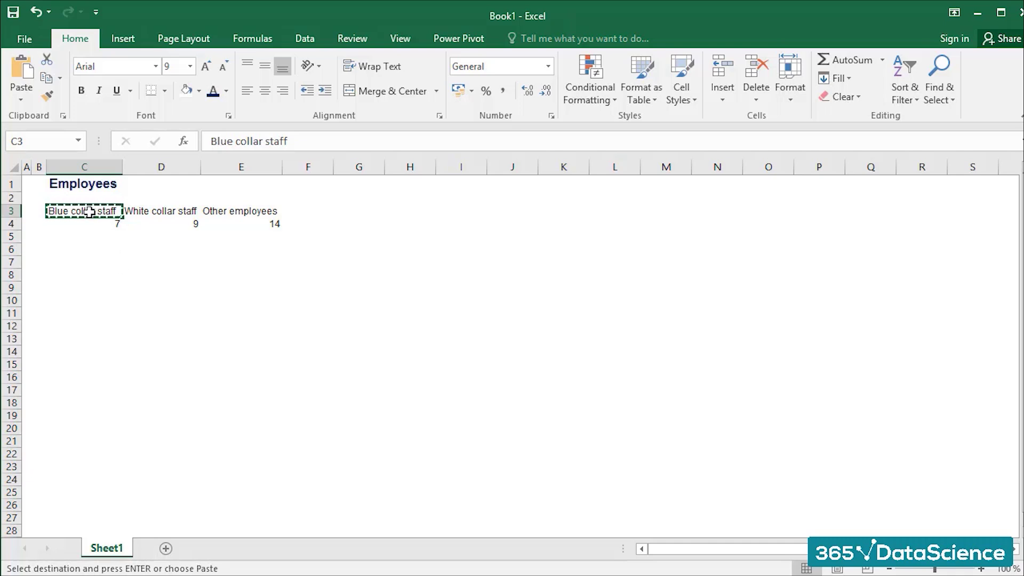
left_click_drag(91, 212, 224, 226)
key("ctrl+v")
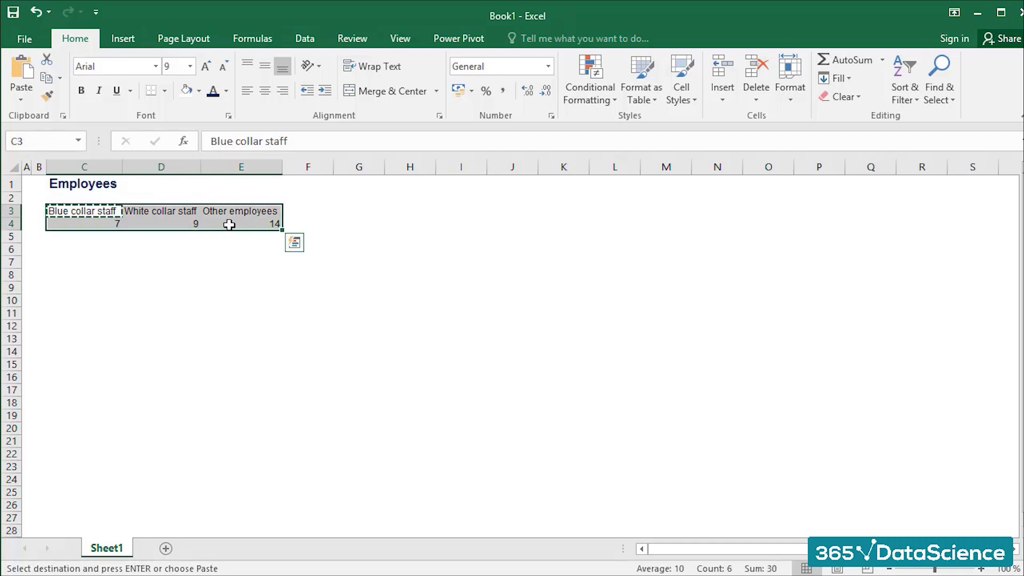
right_click(219, 219)
left_click(252, 248)
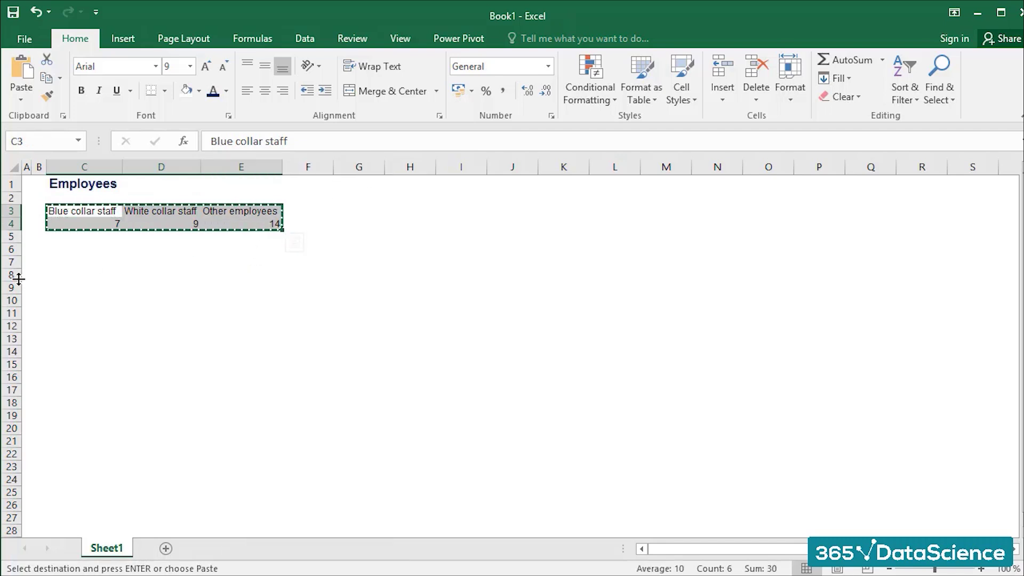
Paste the copied staff table starting at C8 and undo the paste
left_click(66, 265)
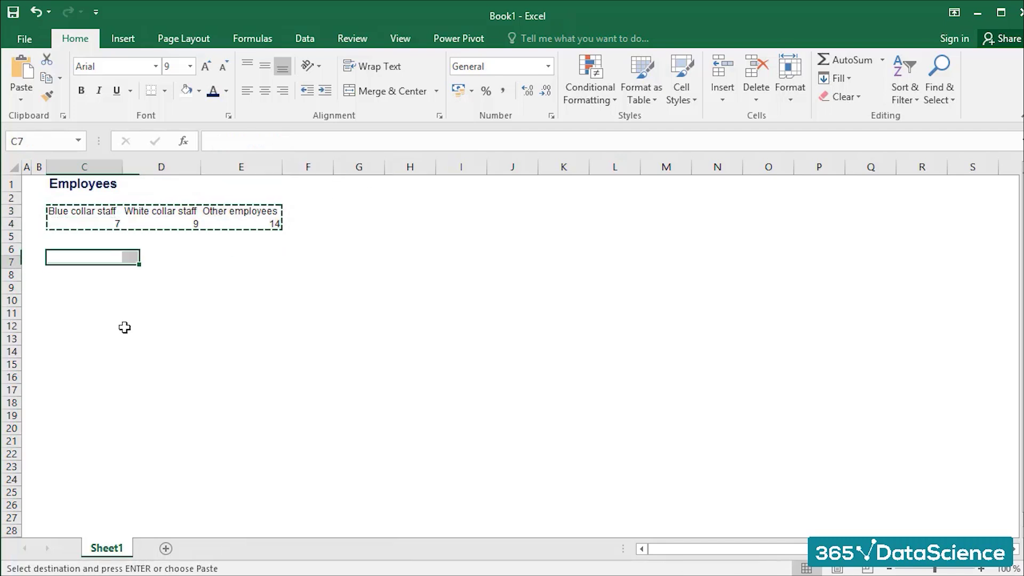
left_click(91, 292)
left_click(84, 276)
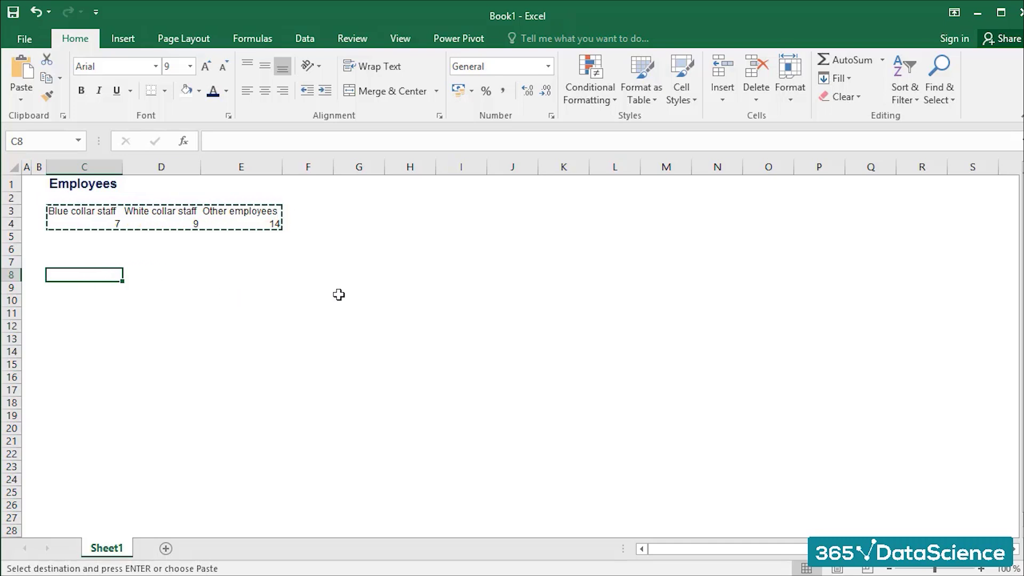
key("ctrl+v")
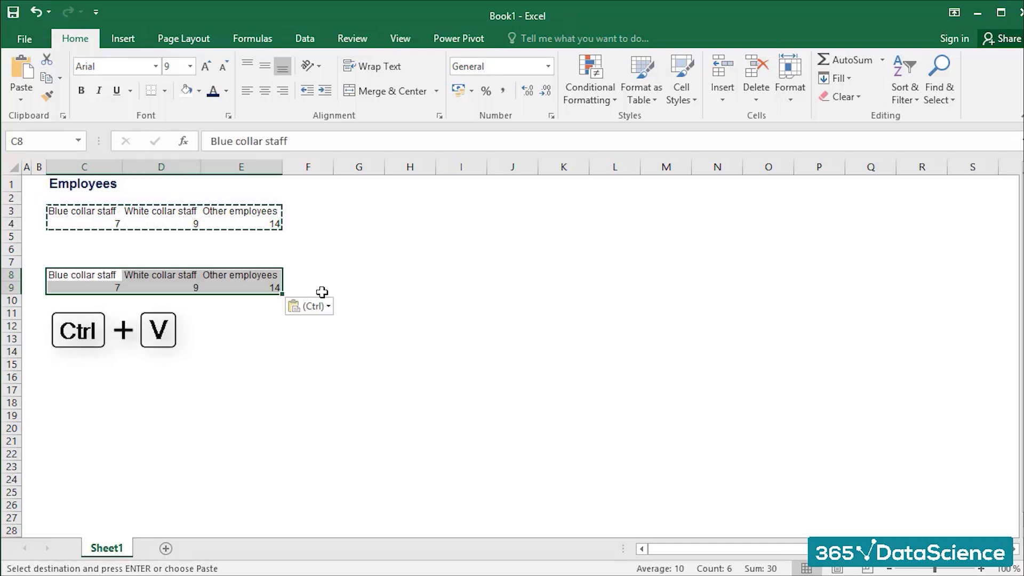
left_click(38, 12)
Paste the copied staff table with its top-left corner in cell C8
left_click(71, 274)
right_click(71, 275)
left_click(108, 315)
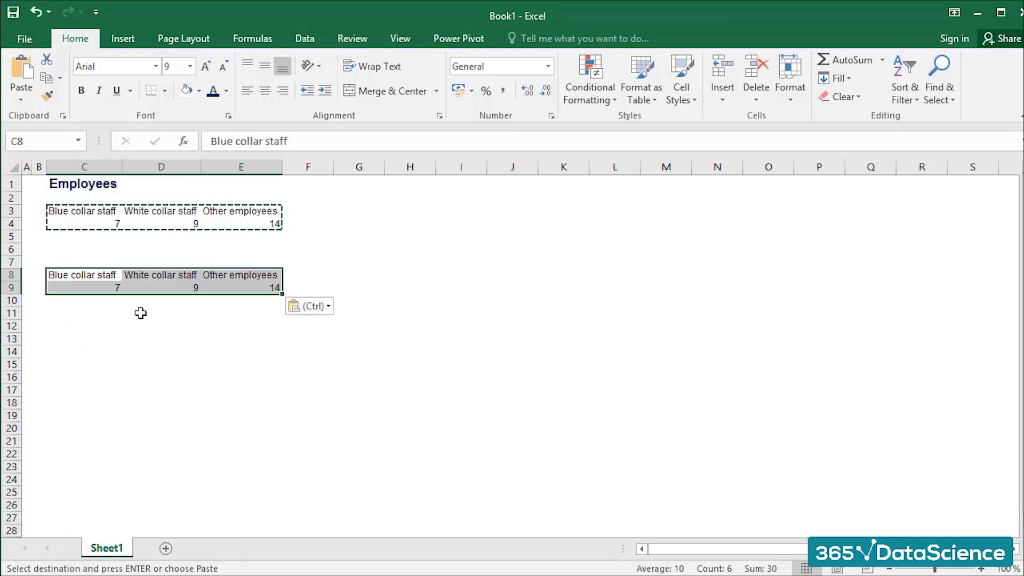
left_click(122, 315)
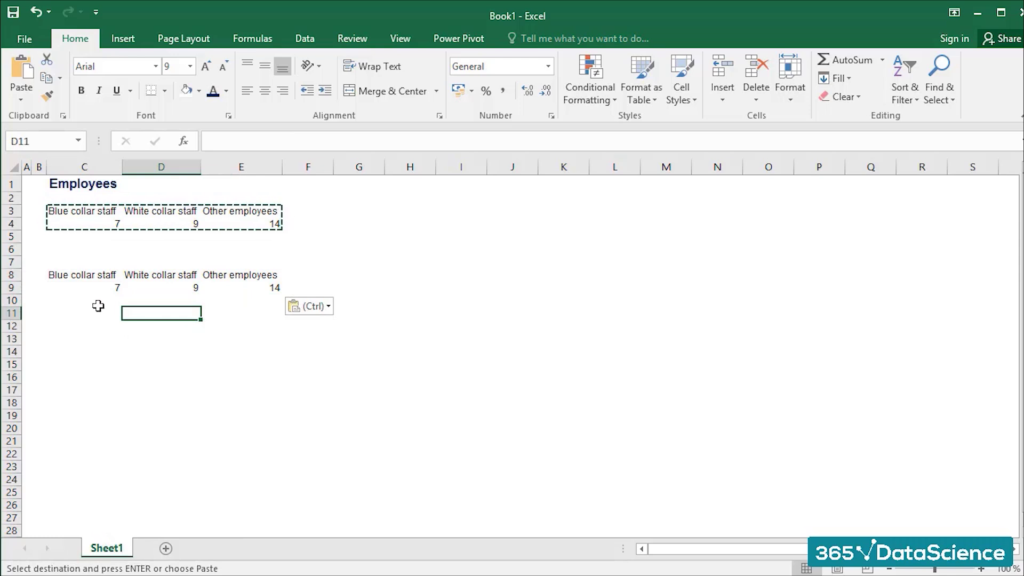
left_click_drag(98, 304, 100, 311)
left_click_drag(83, 252, 83, 262)
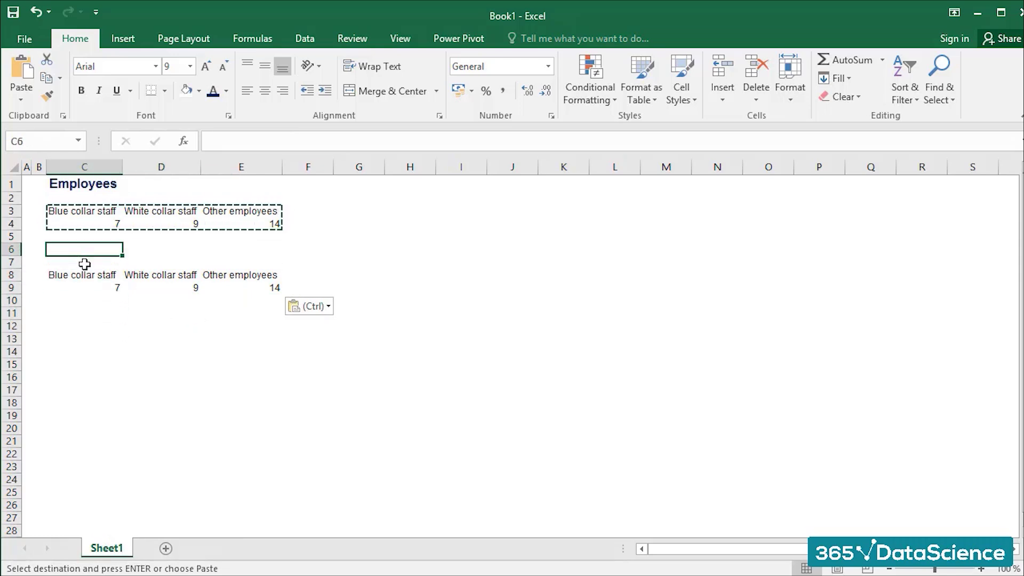
left_click(85, 270)
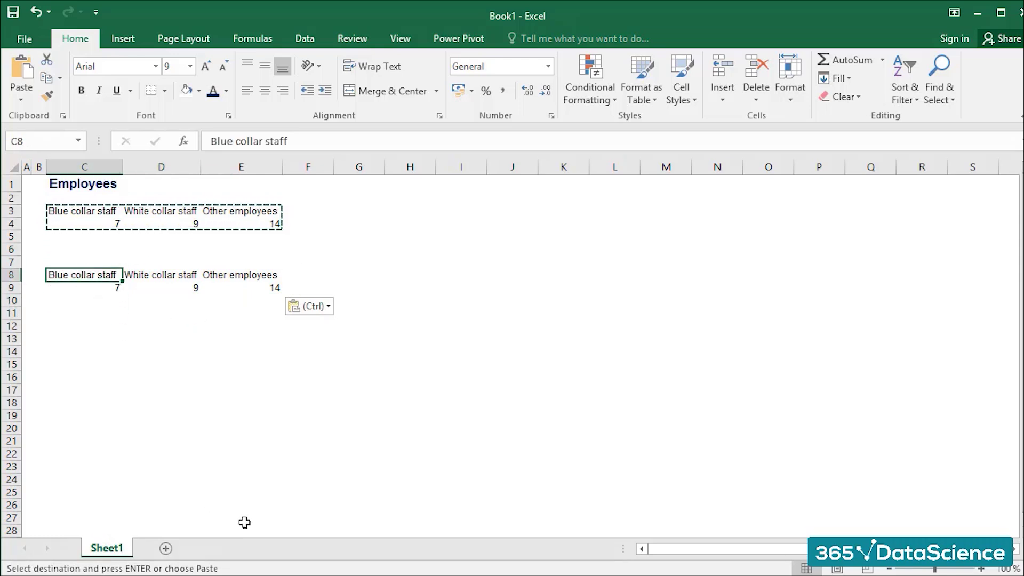
Paste another copy of the staff table starting at cell C11
left_click(81, 316)
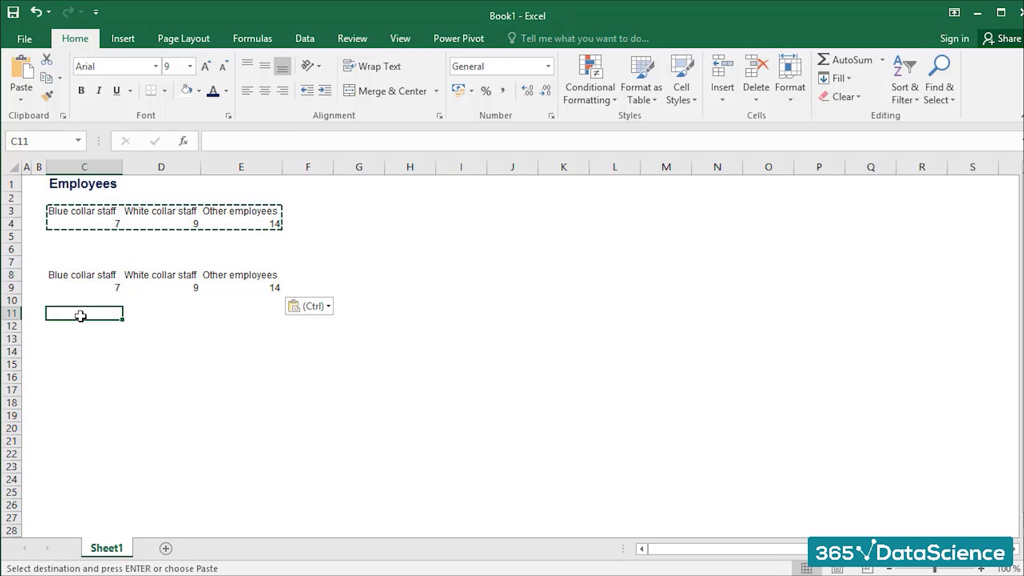
key("ctrl+v")
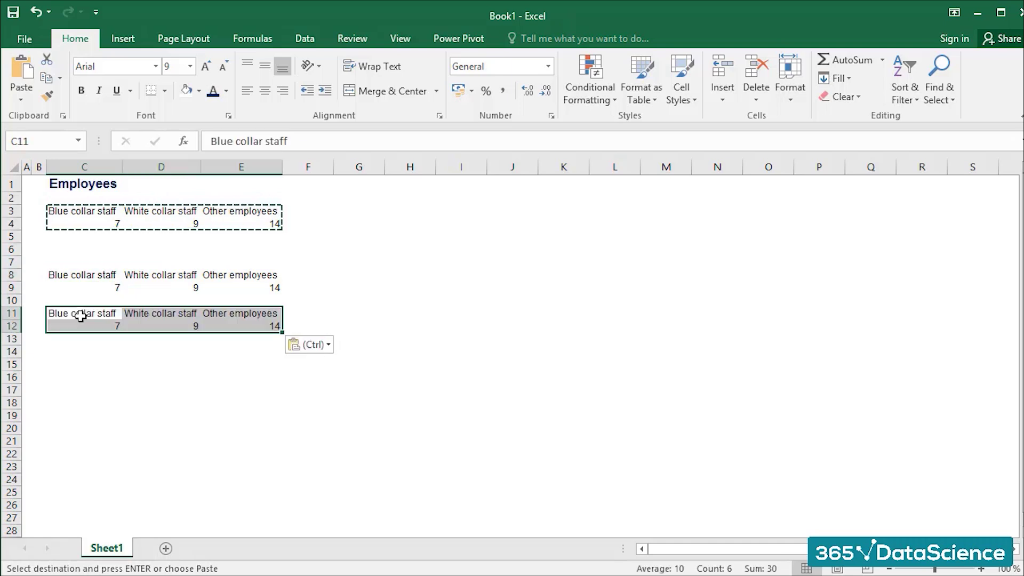
left_click(97, 392)
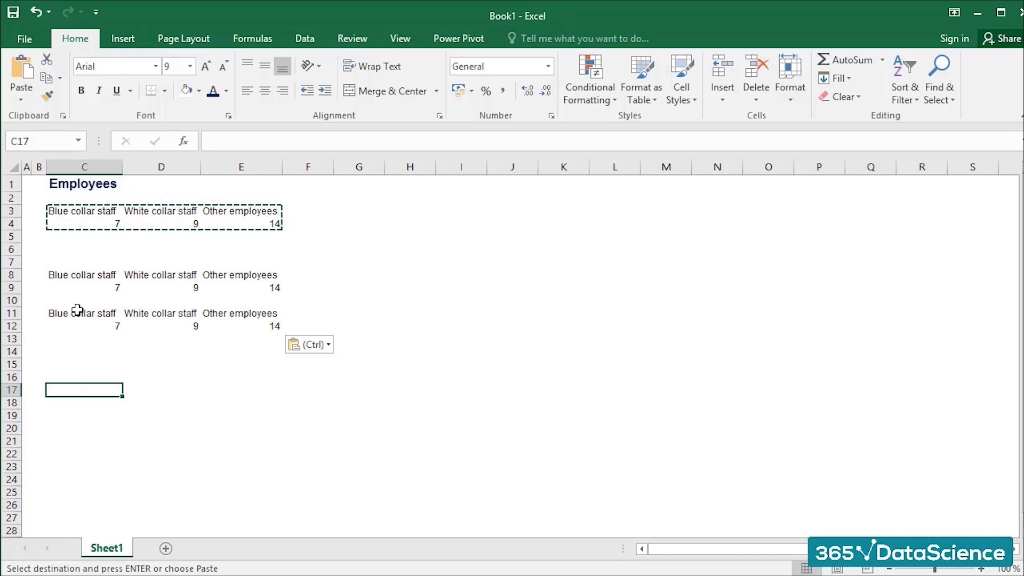
Move the staff table in C11:E12 to start at cell C15 by cutting and pasting it
left_click_drag(71, 313, 226, 325)
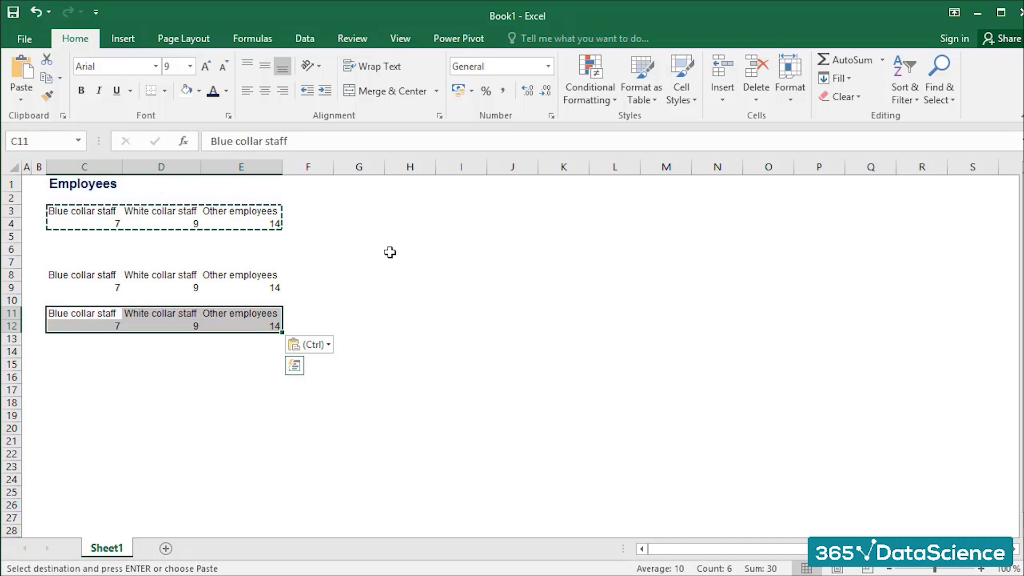
key("ctrl+x")
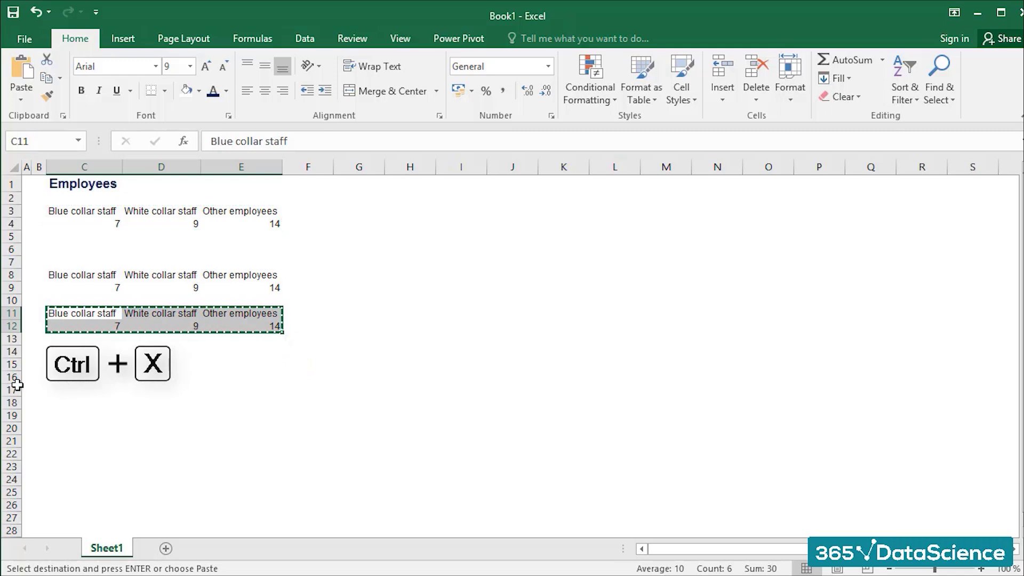
right_click(77, 315)
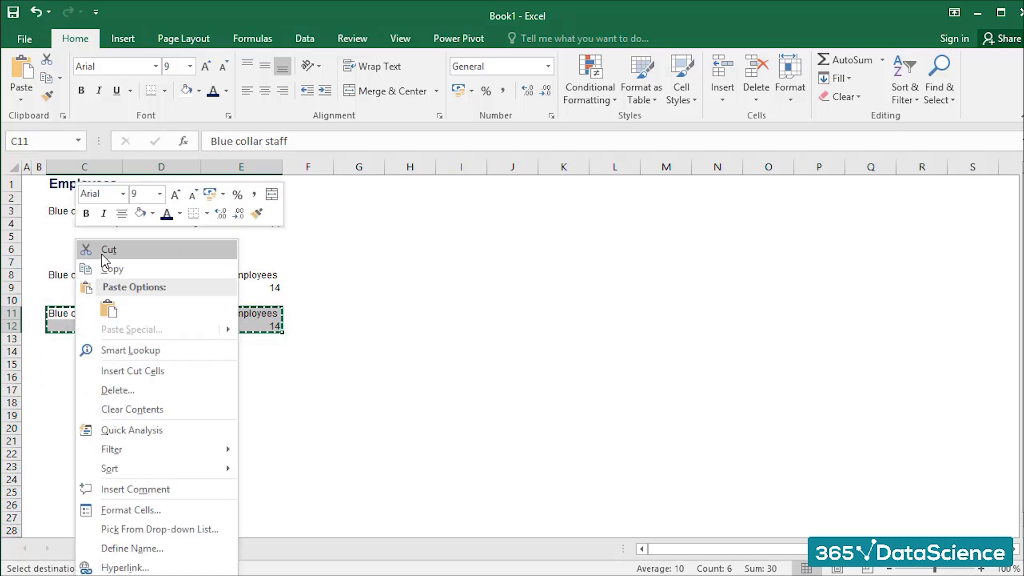
left_click(115, 251)
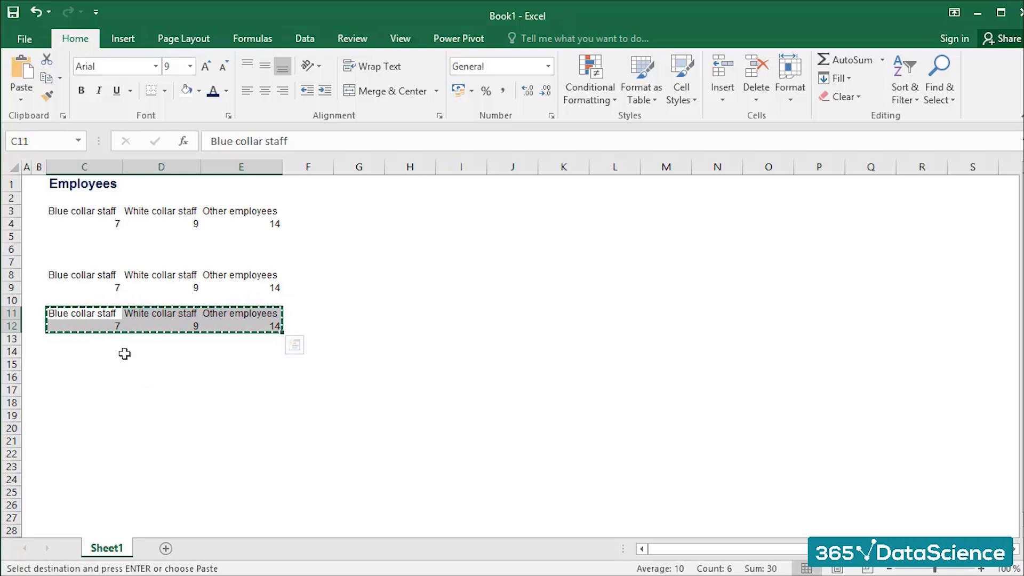
left_click(72, 363)
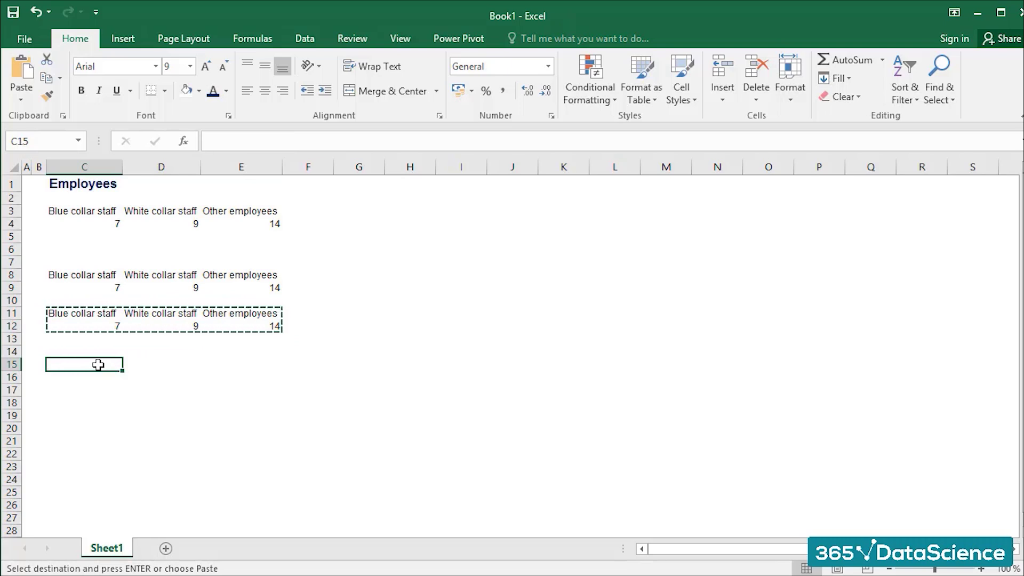
key("ctrl+v")
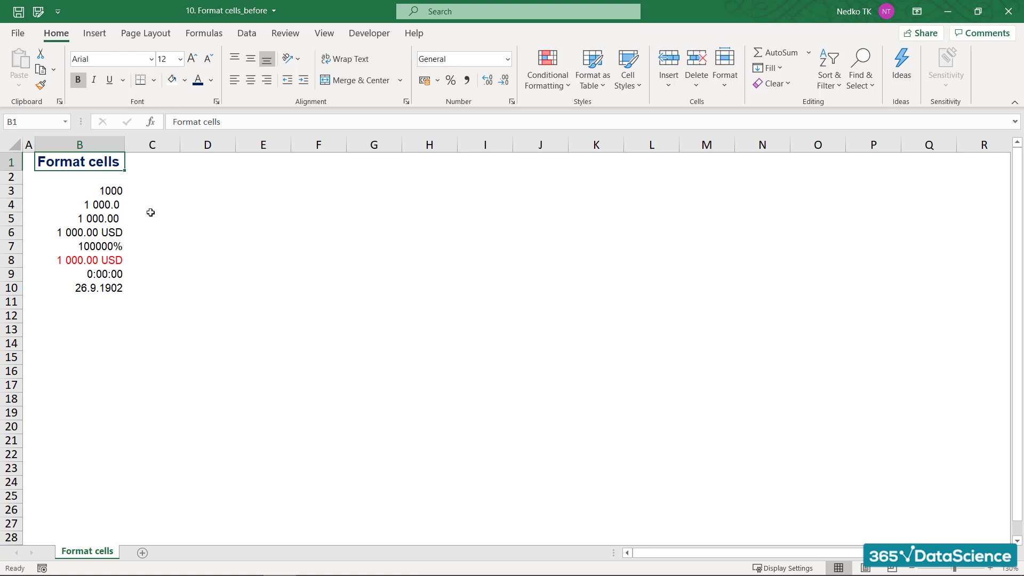
Examine the stored value of each cell in B3:B10 on the Format cells sheet against its displayed value
left_click_drag(118, 192, 113, 288)
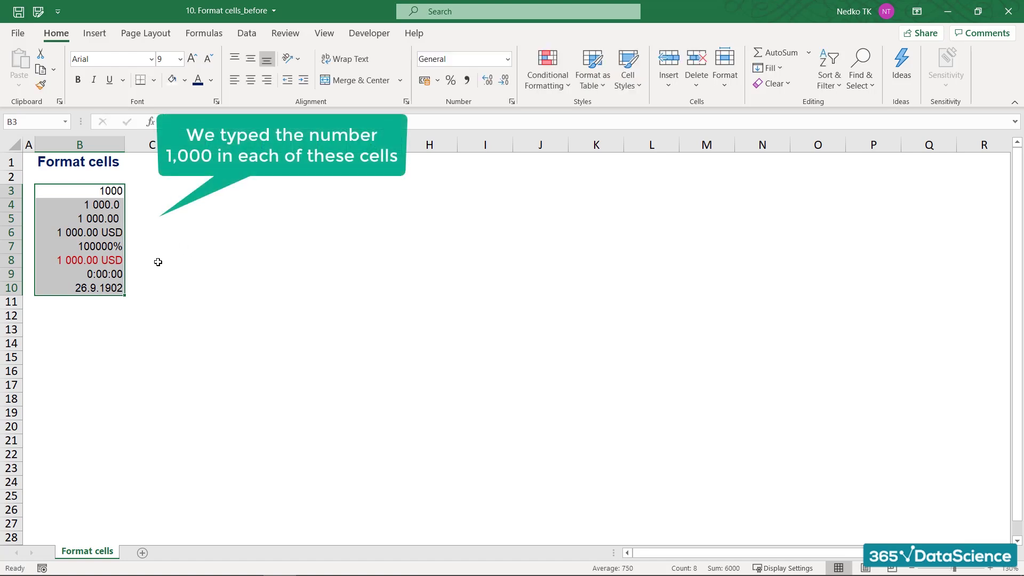
left_click(114, 191)
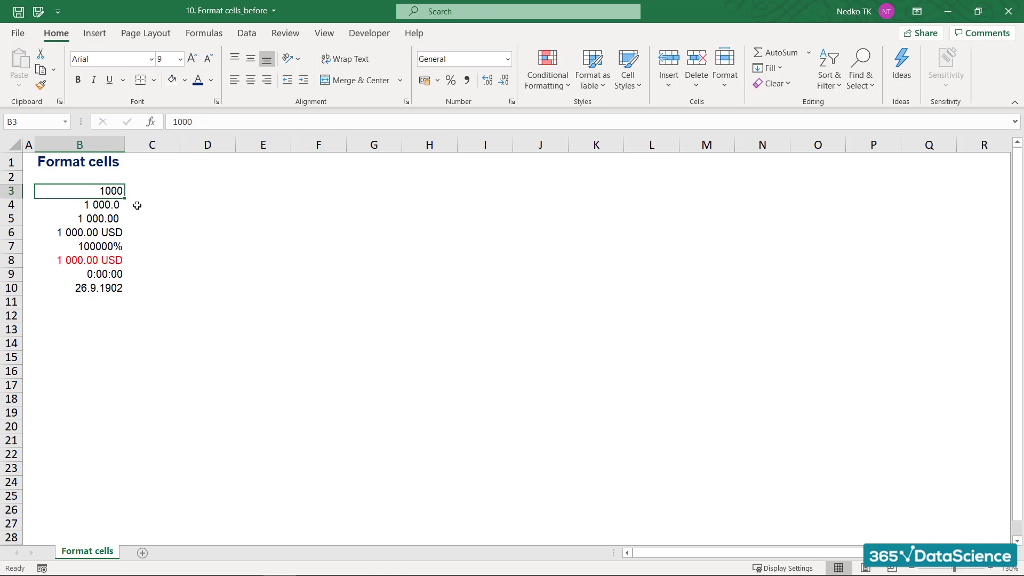
key("Down")
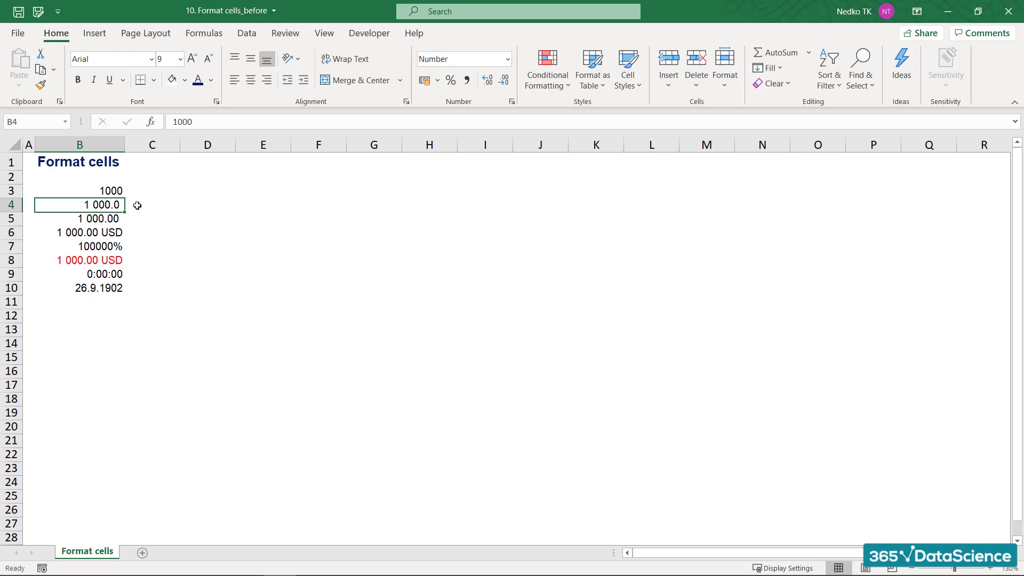
key("Down")
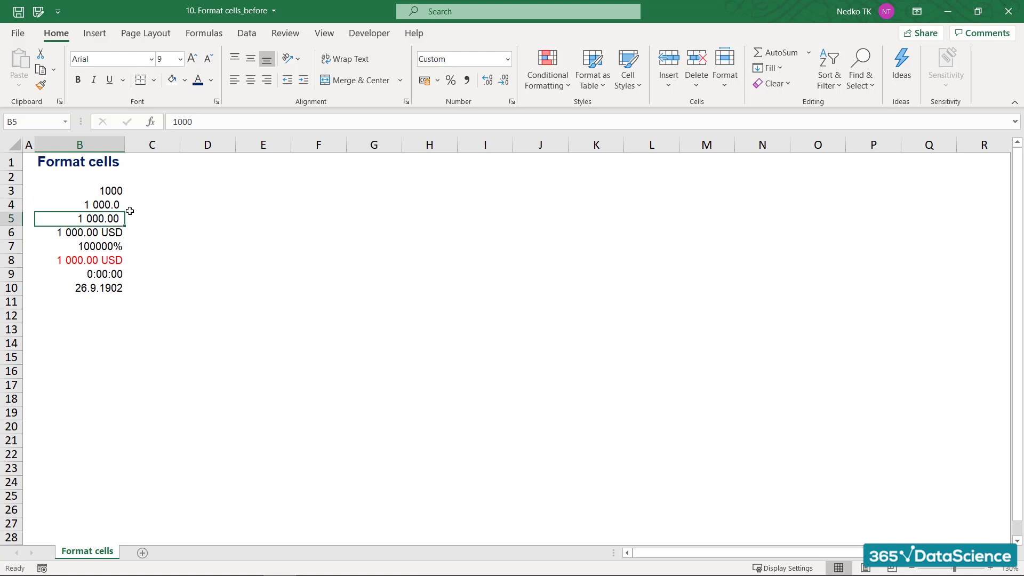
key("Down")
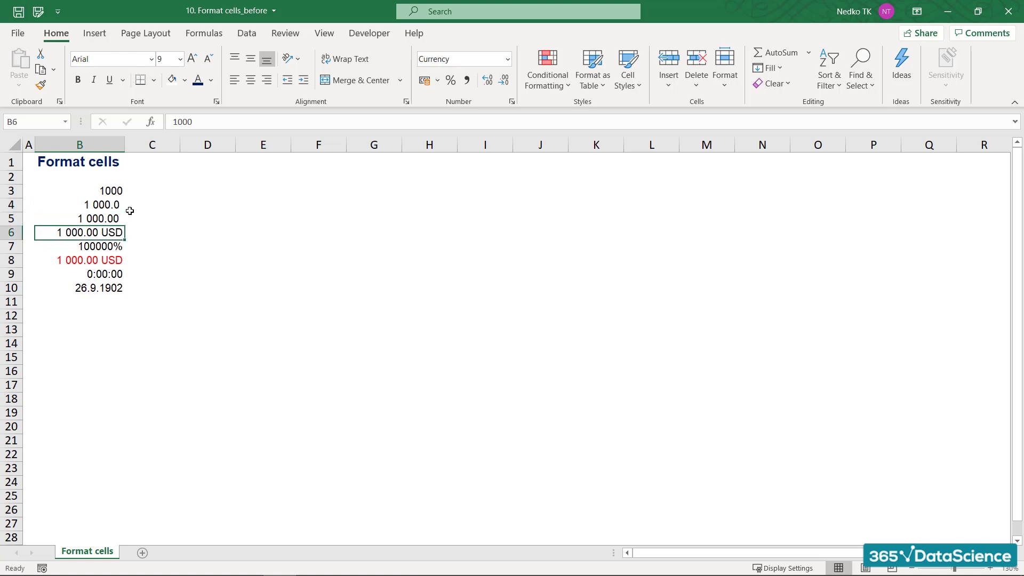
key("Down")
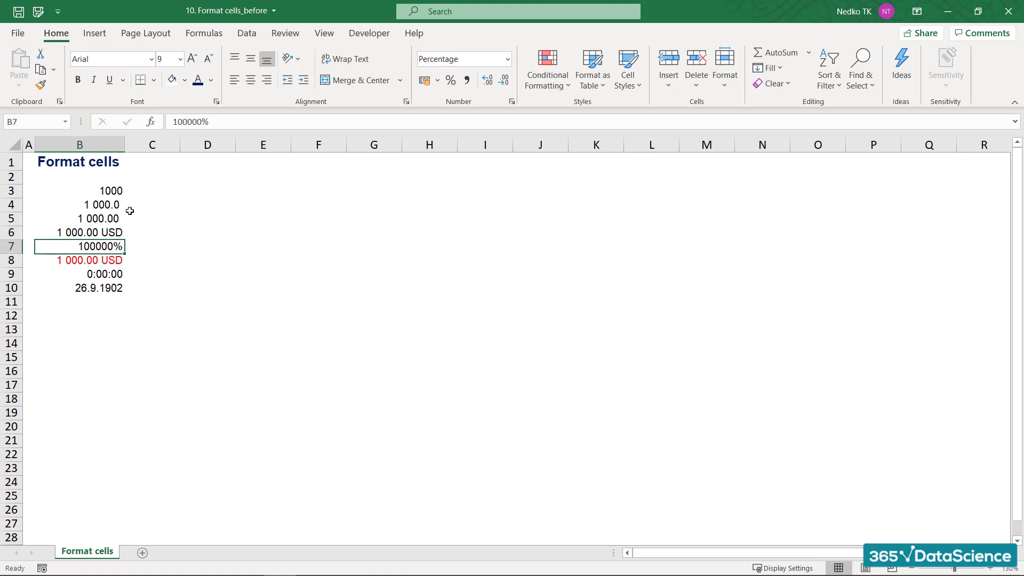
key("Down")
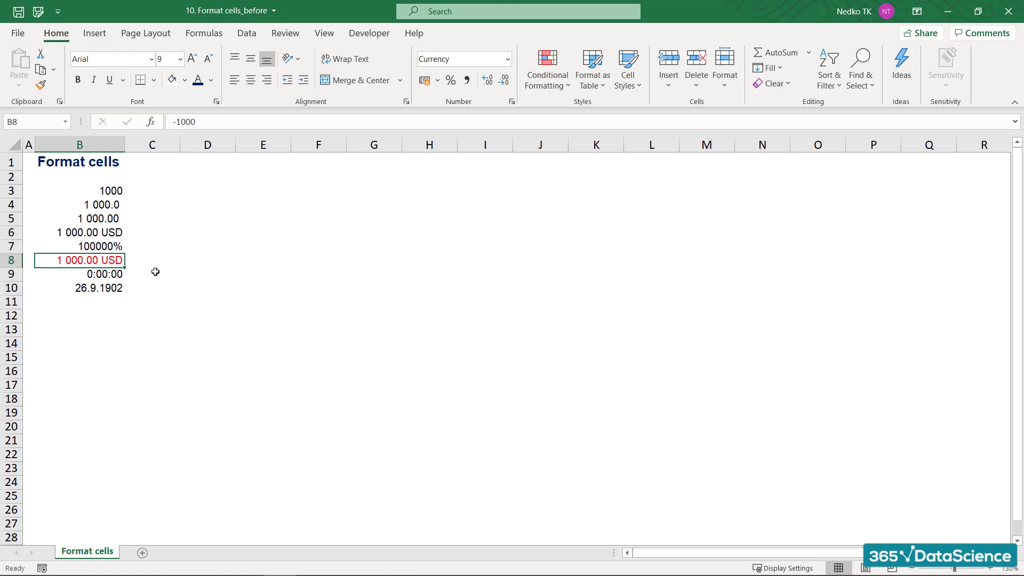
key("Down")
key("Down")
Return to B3 and check the number format category assigned to each cell down to B8
key("Up")
key("Up")
key("Up")
key("Up")
key("Up")
key("Up")
key("Up")
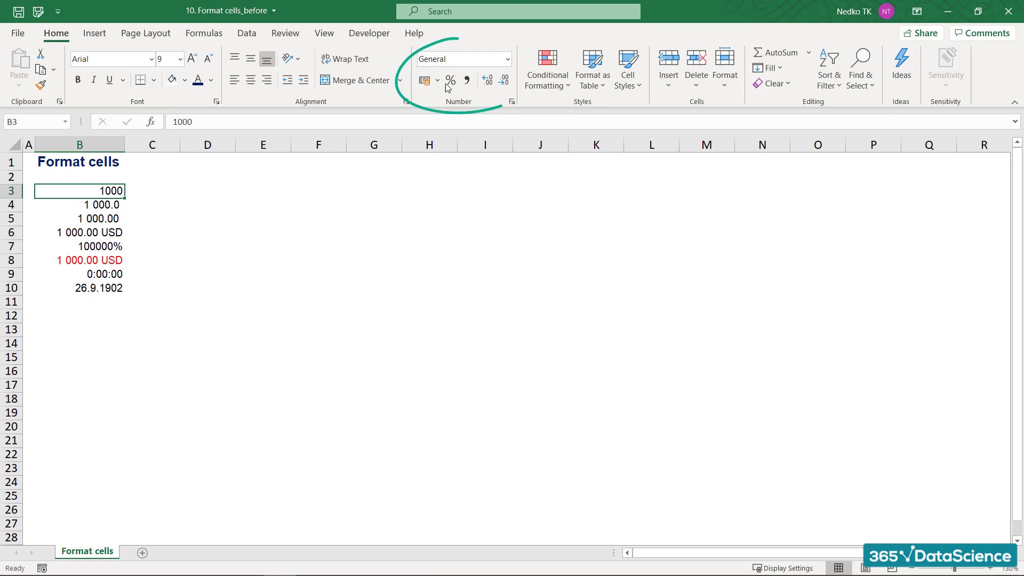
key("Down")
key("Down")
key("Down")
key("Down")
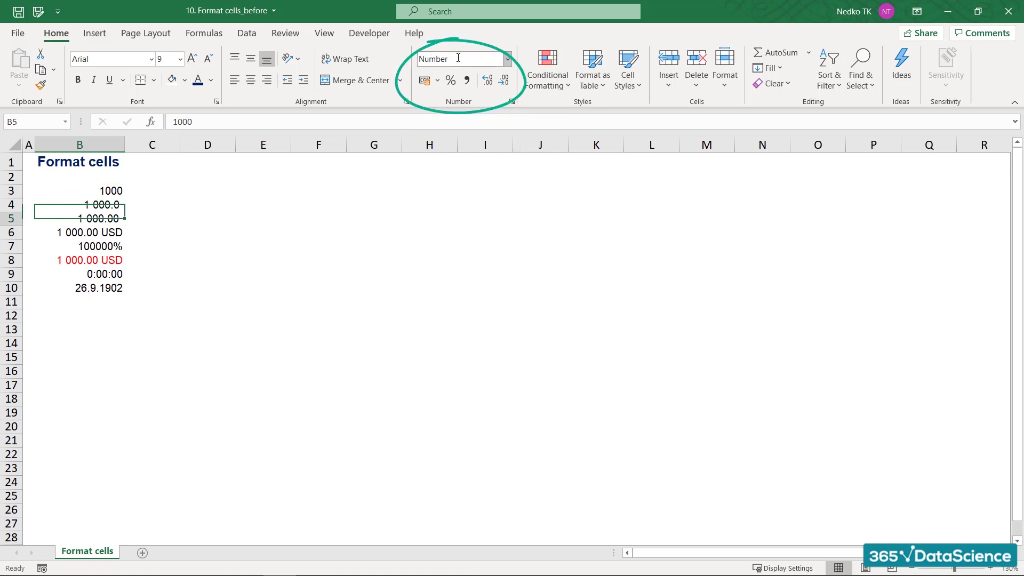
key("Down")
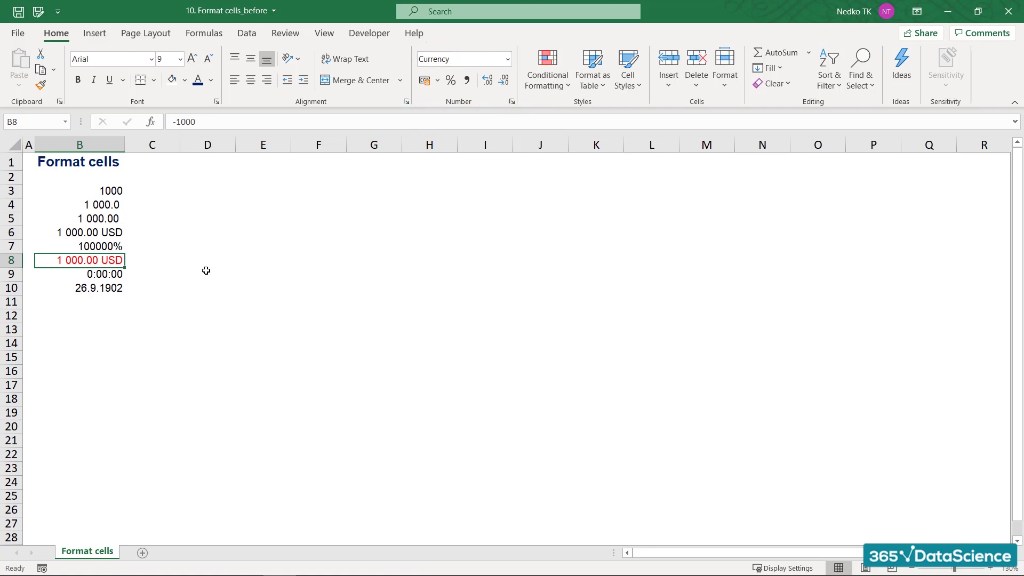
View the number categories in the Format Cells dialog for B3 and close it without changes
left_click(116, 192)
right_click(116, 192)
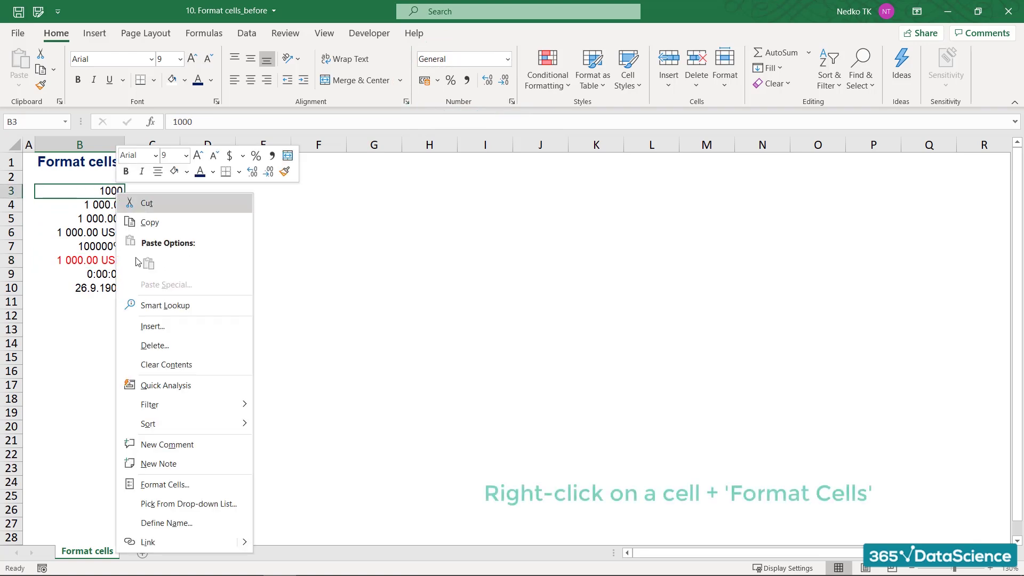
left_click(179, 483)
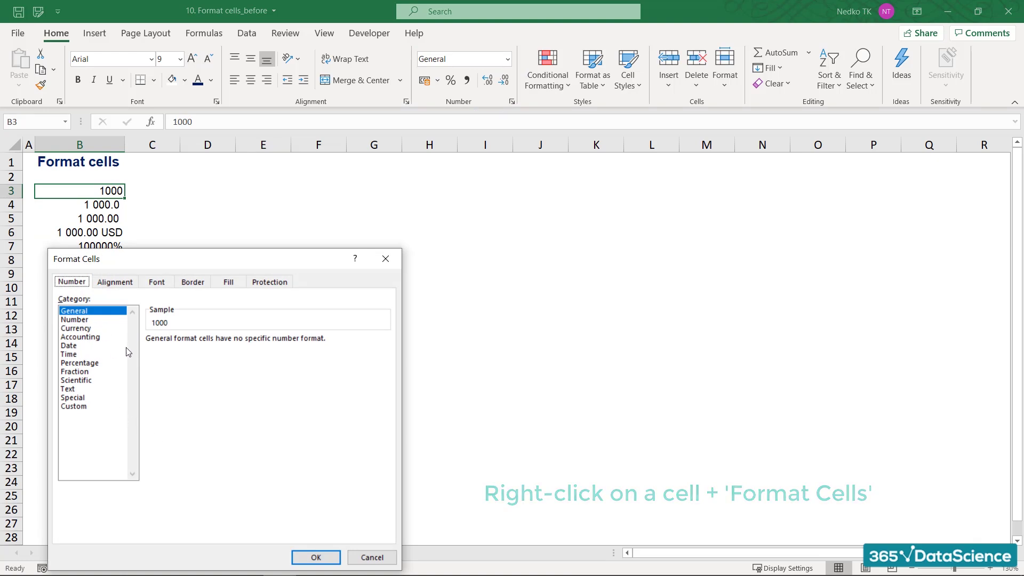
left_click(385, 261)
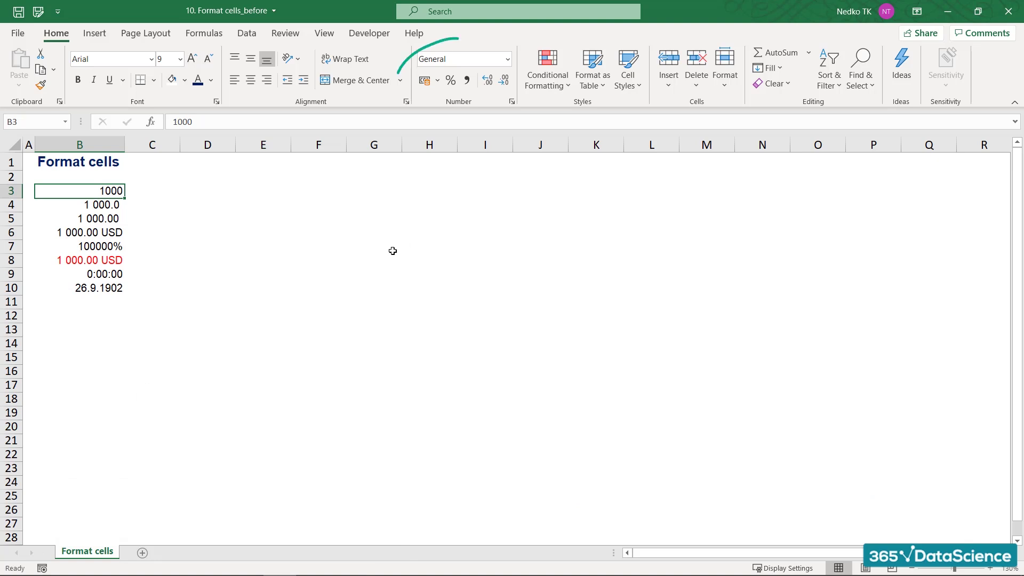
Compare the format names shown for the upper cells of column B, starting from B3
key("Down")
key("Down")
key("Down")
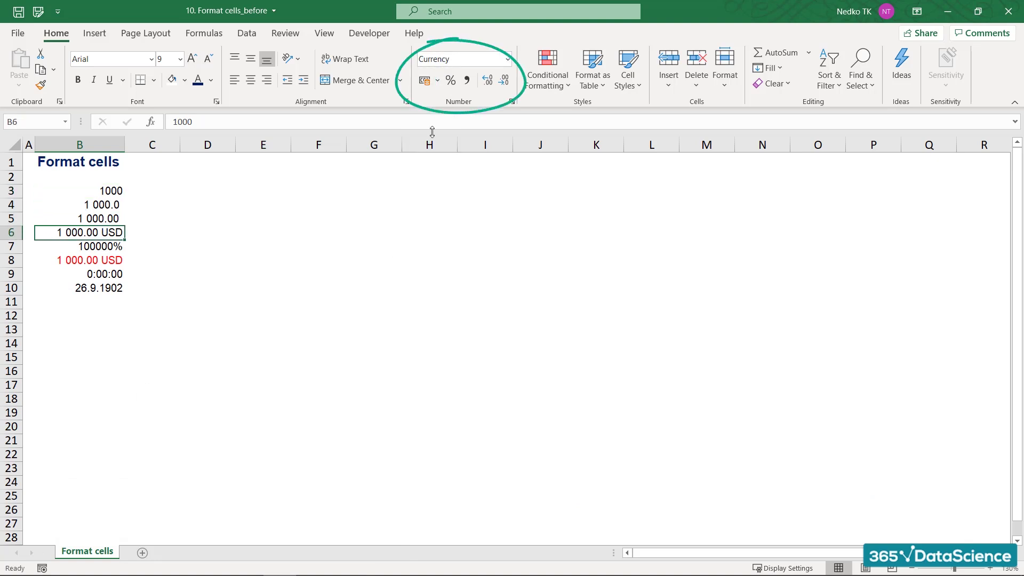
key("Up")
key("Up")
key("Up")
key("Down")
key("Down")
key("Down")
key("Down")
key("Down")
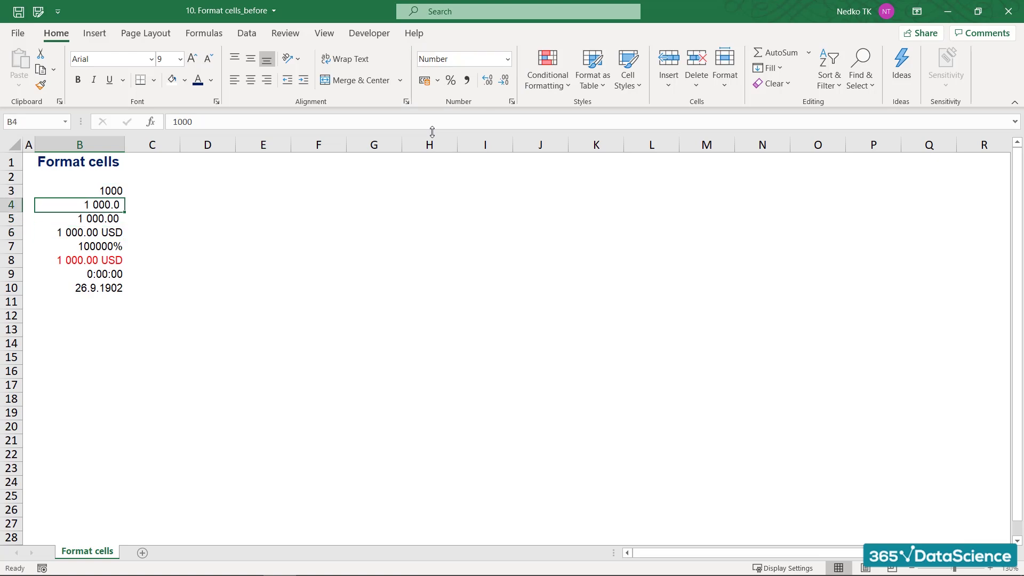
Return to cell B3 and apply the Number format to it
key("Up")
key("Up")
key("Up")
key("Up")
key("Up")
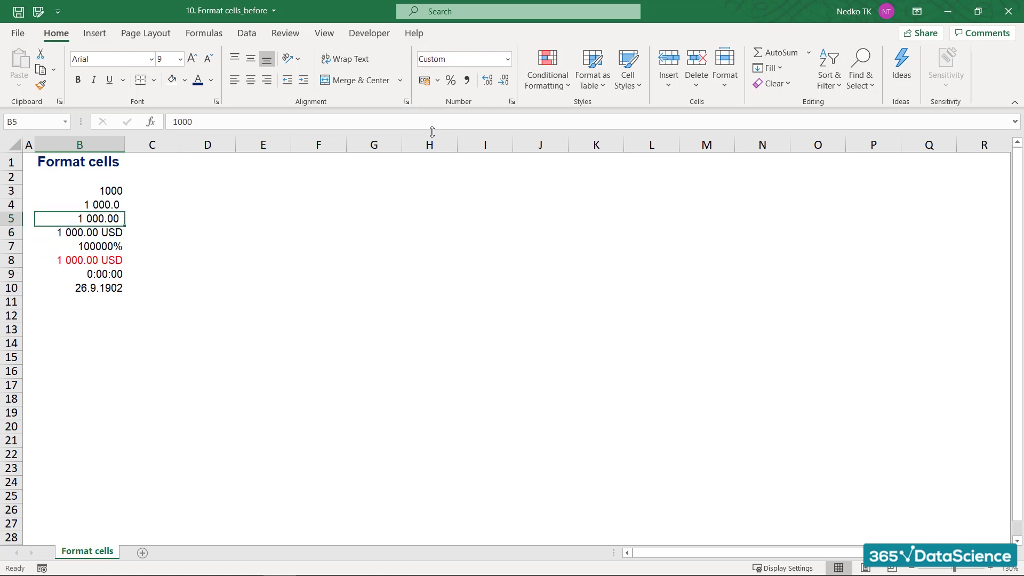
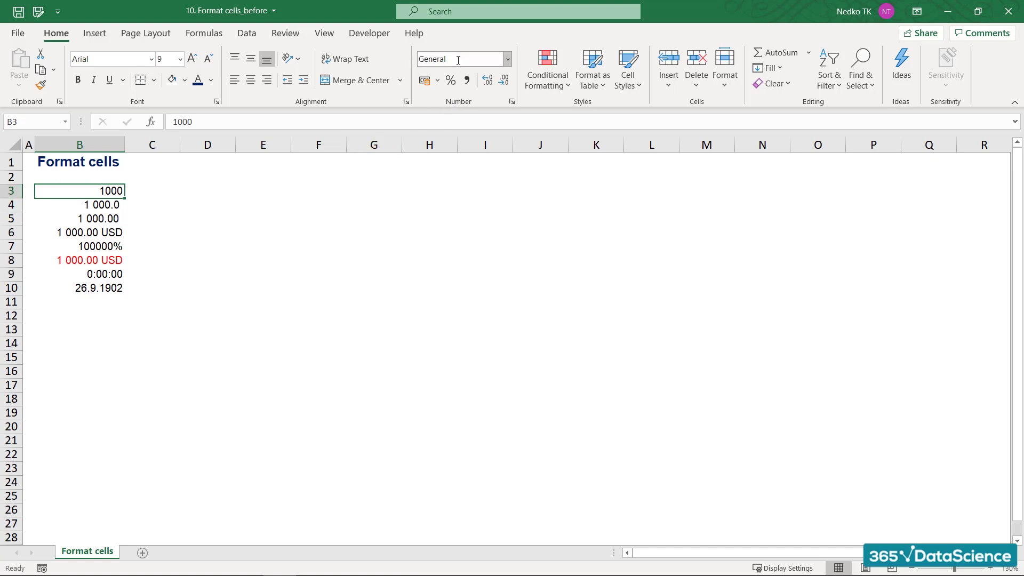
left_click(508, 61)
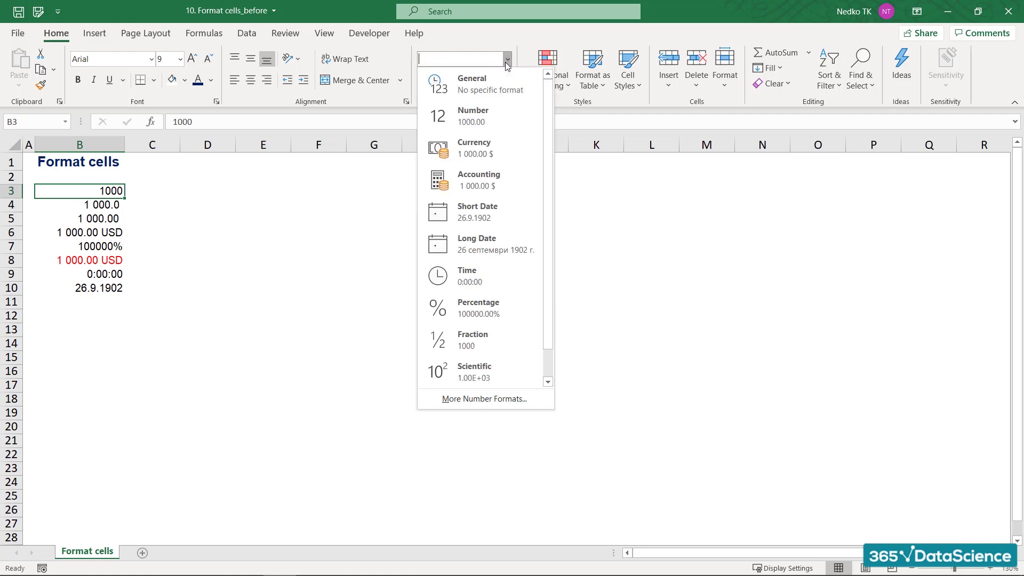
left_click(486, 117)
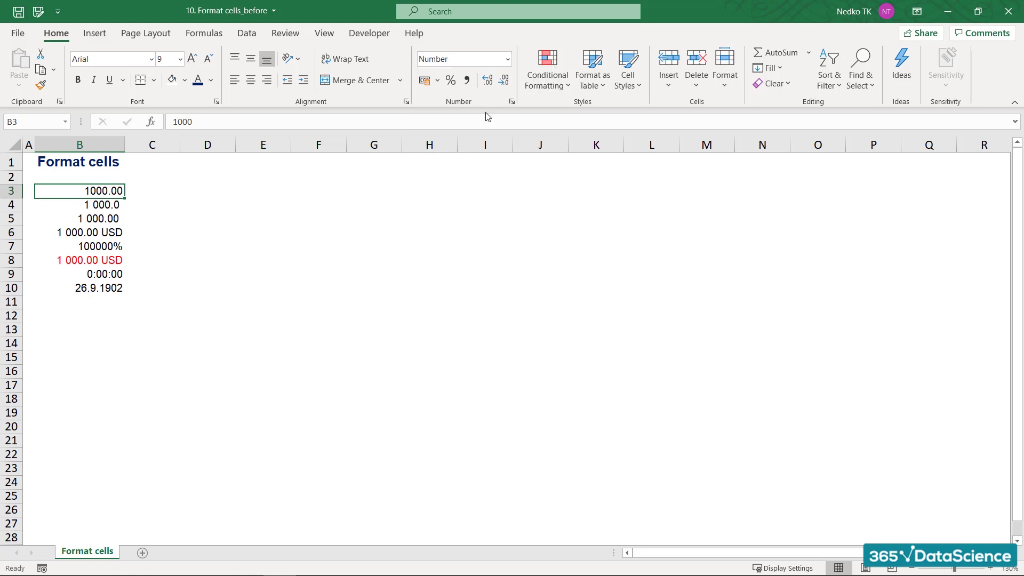
Increase and decrease the decimals of B3, ending with three decimal places
left_click(486, 84)
left_click(502, 84)
left_click(502, 83)
left_click(488, 83)
left_click(488, 82)
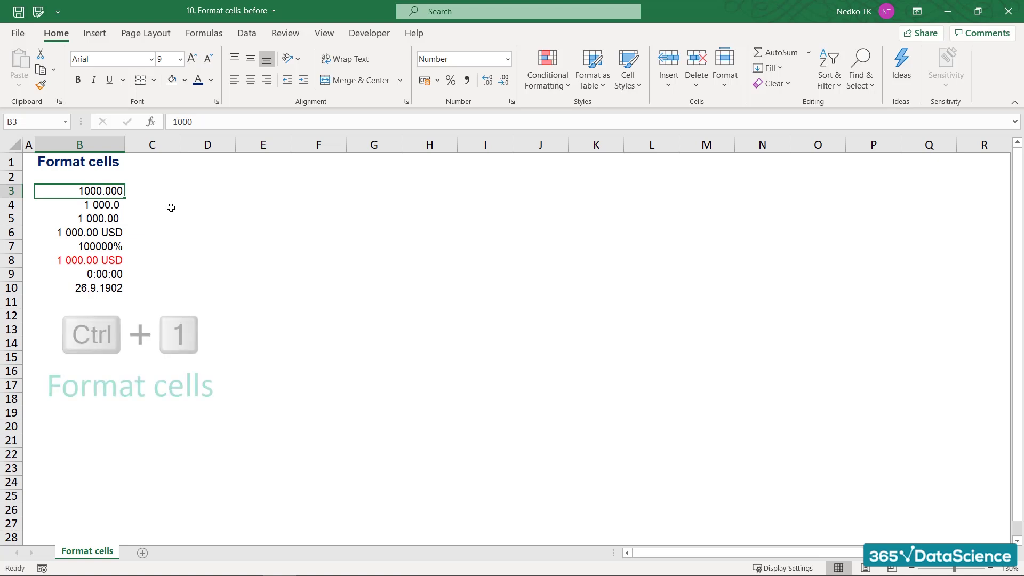
In the Format Cells dialog for B3, keep the Number category with 3 decimal places and enable the 1000 separator
key("ctrl+1")
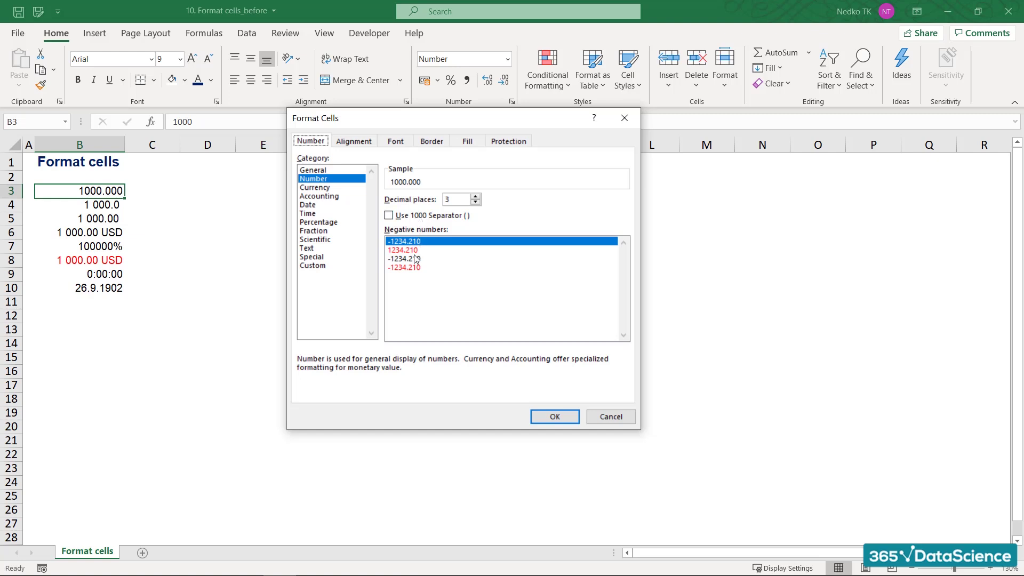
left_click(325, 181)
left_click(476, 203)
left_click(476, 196)
left_click(436, 217)
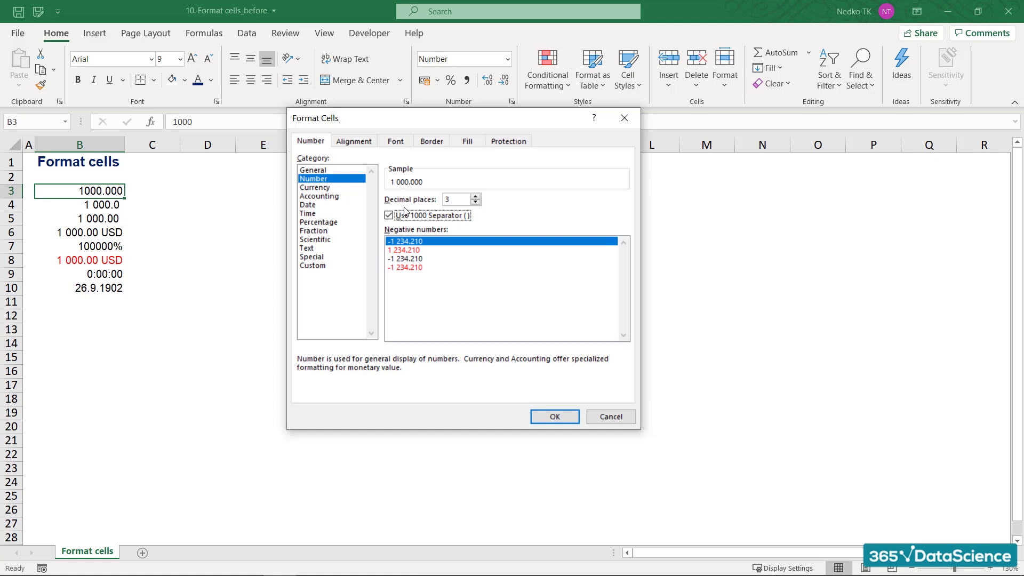
Try the alternative negative number styles, settle on the plain black -1 234.210 style and apply the format to B3
left_click(417, 251)
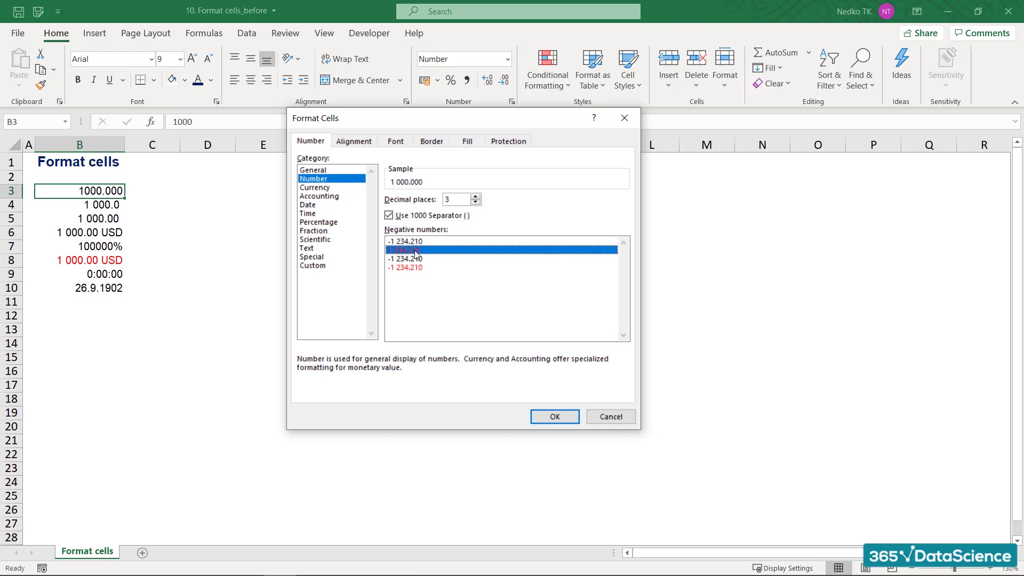
left_click(418, 259)
left_click(418, 268)
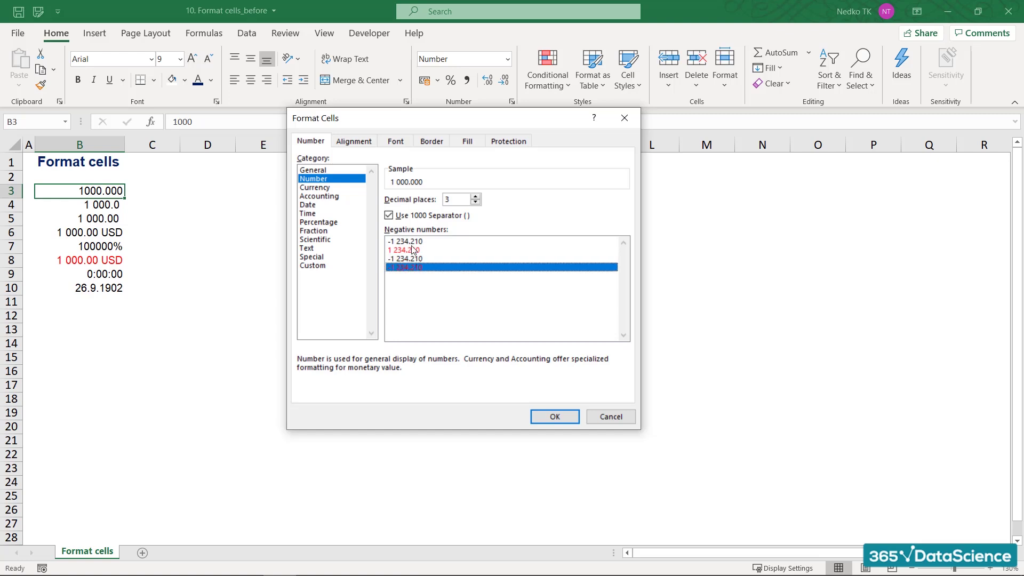
left_click(413, 244)
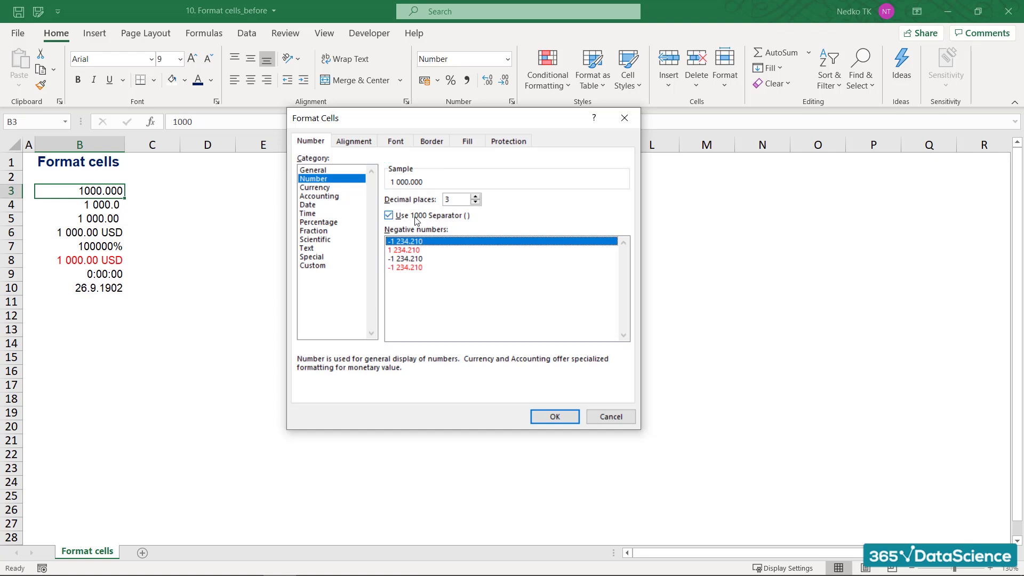
left_click(554, 417)
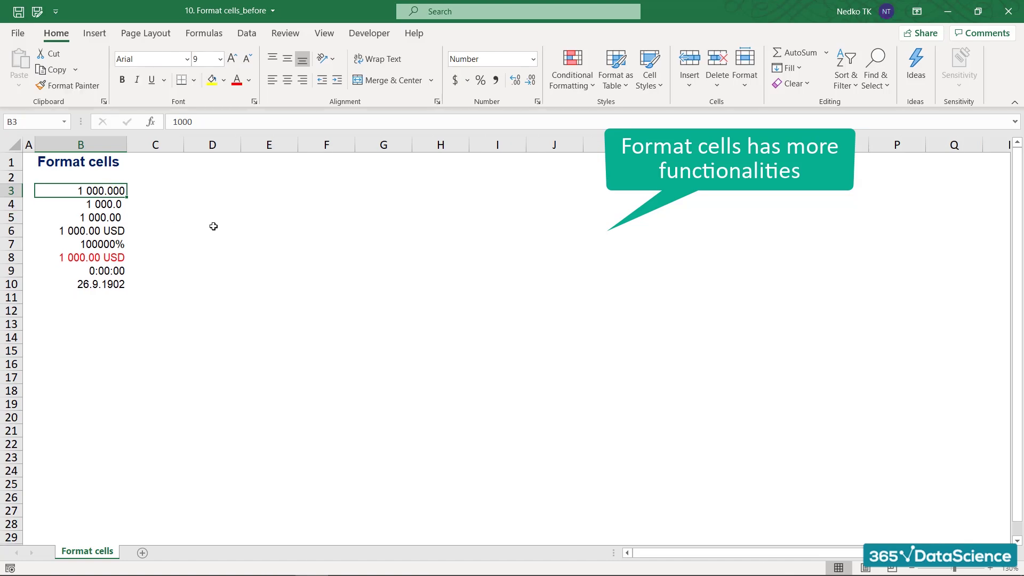
Format B3 as Currency with the $ symbol and the first negative number style, -1 234.210 $
key("ctrl+1")
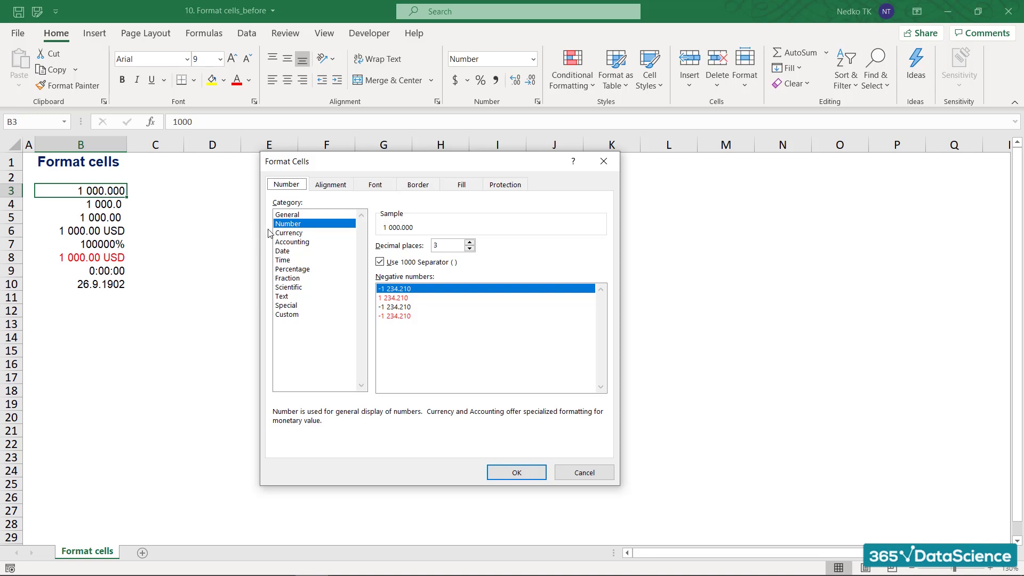
left_click(296, 234)
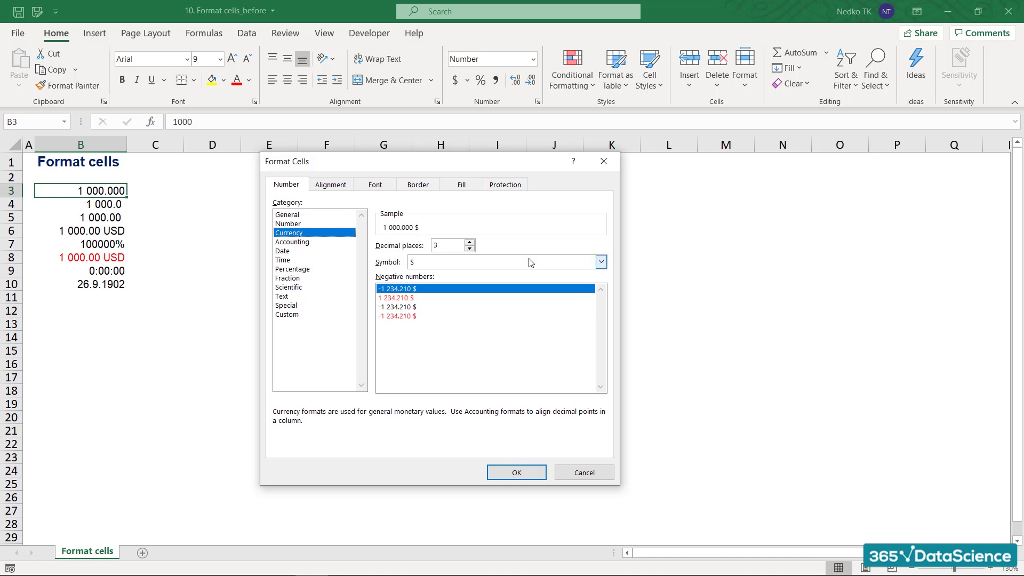
left_click(601, 263)
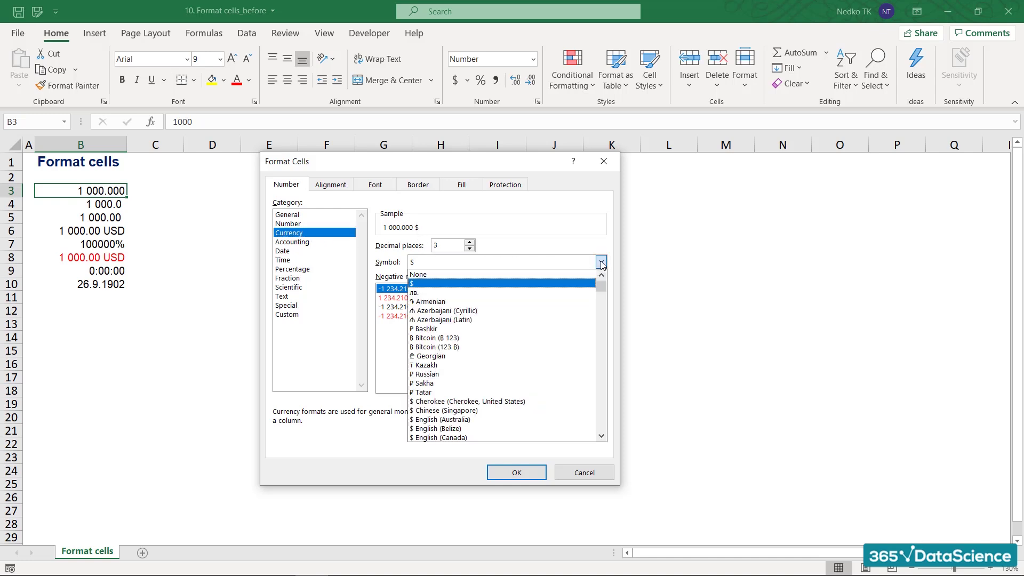
left_click(553, 243)
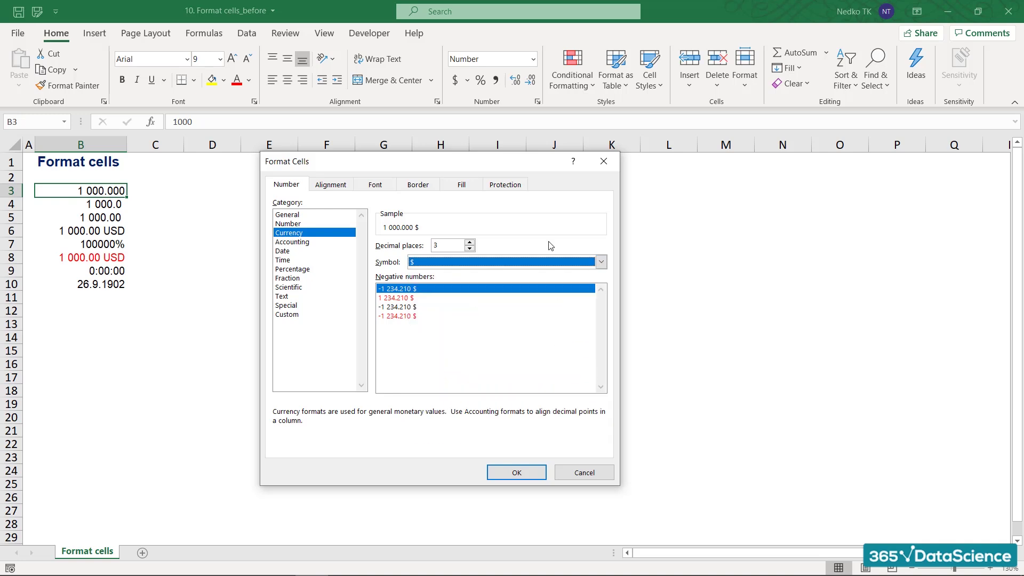
left_click(517, 307)
left_click(511, 316)
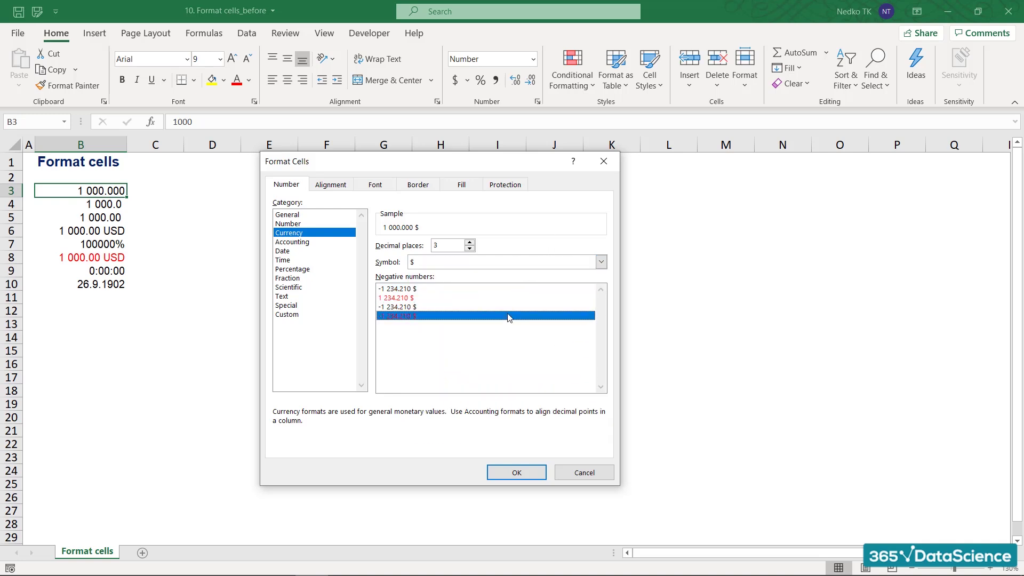
left_click(491, 289)
key("Return")
Enter the date 31/12/2020 in cell B11, below the existing list, and reselect that cell
key("Down")
key("ctrl+Down")
key("Down")
type("31/")
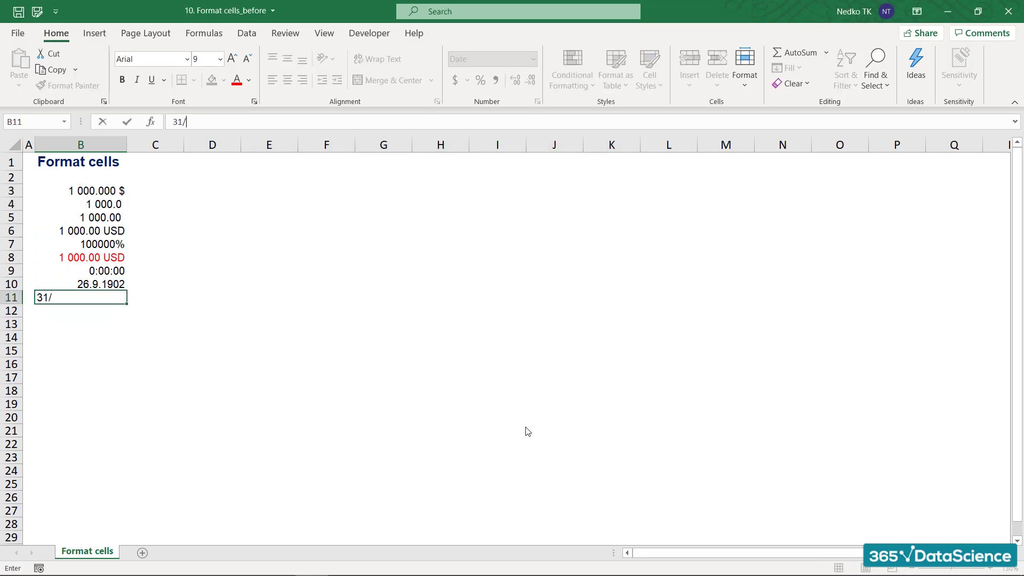
type("12/2020")
key("Tab")
key("shift+Tab")
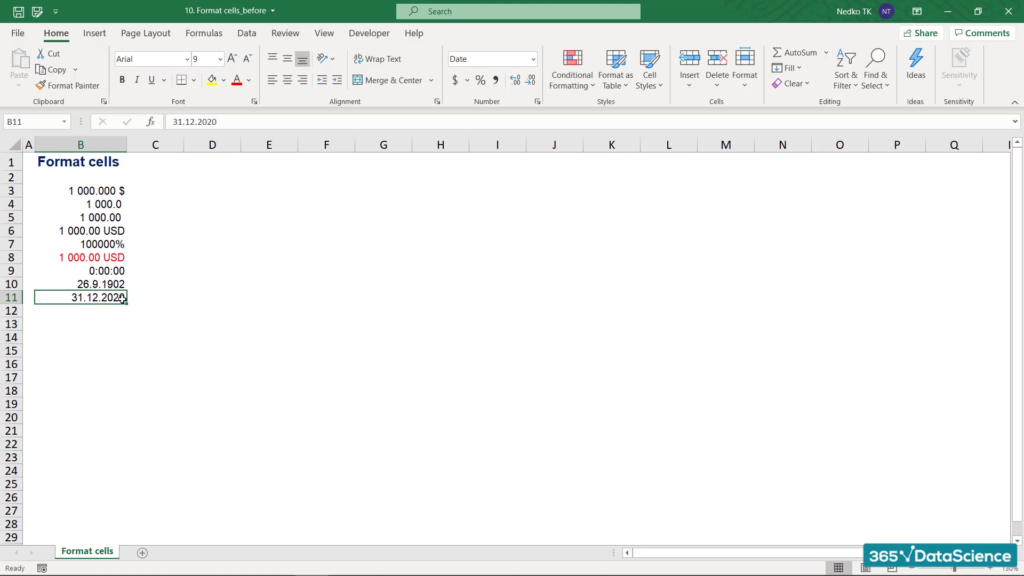
Check the number format assigned to the date in B11 and compare it with the neighbouring empty cells
left_click(451, 60)
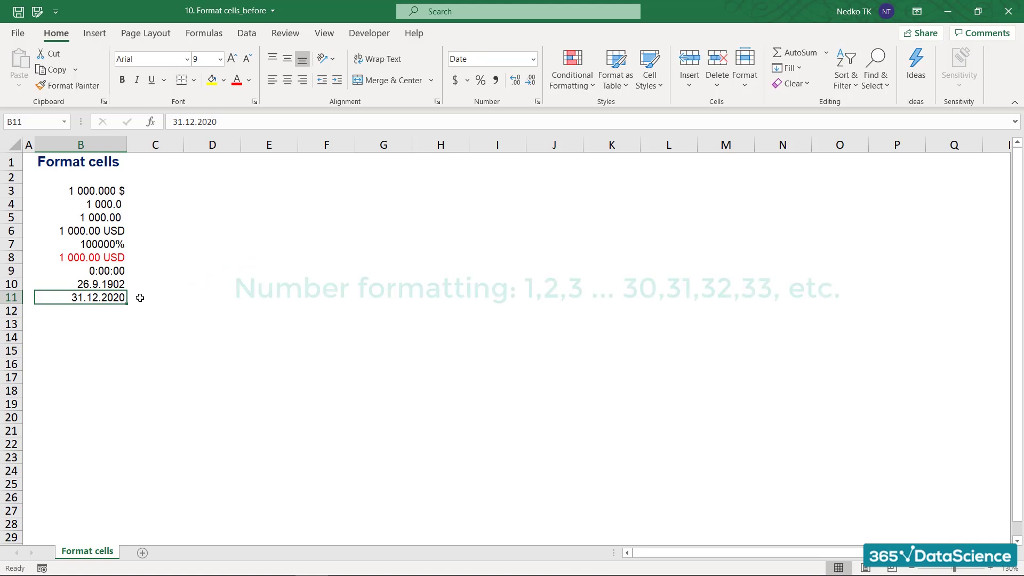
left_click(140, 297)
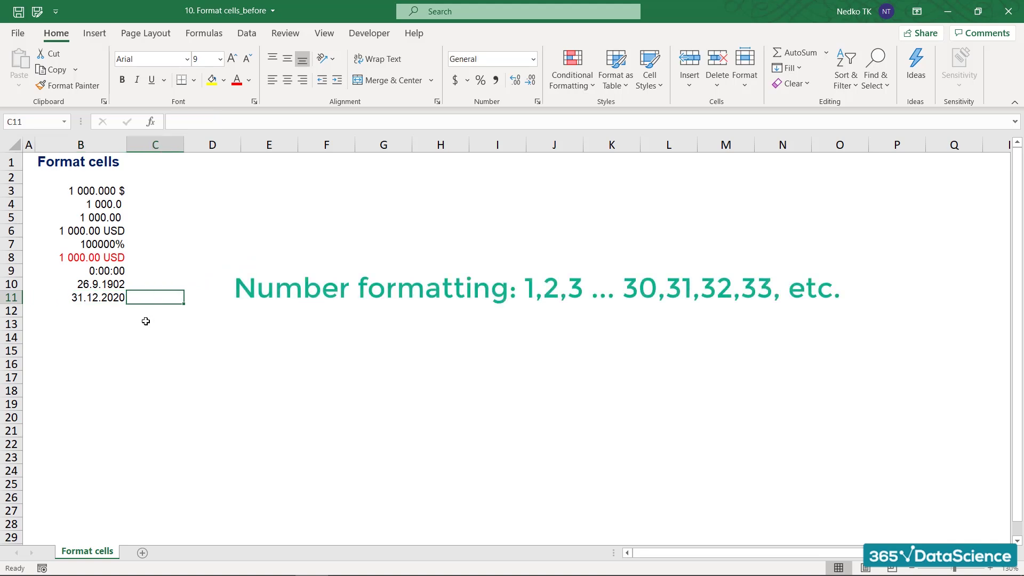
left_click(117, 308)
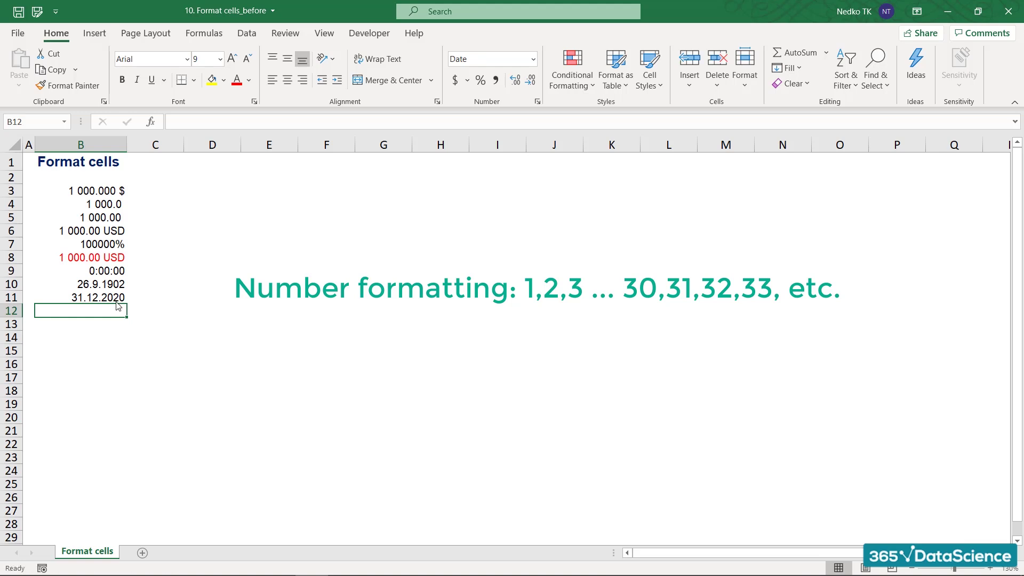
left_click(111, 297)
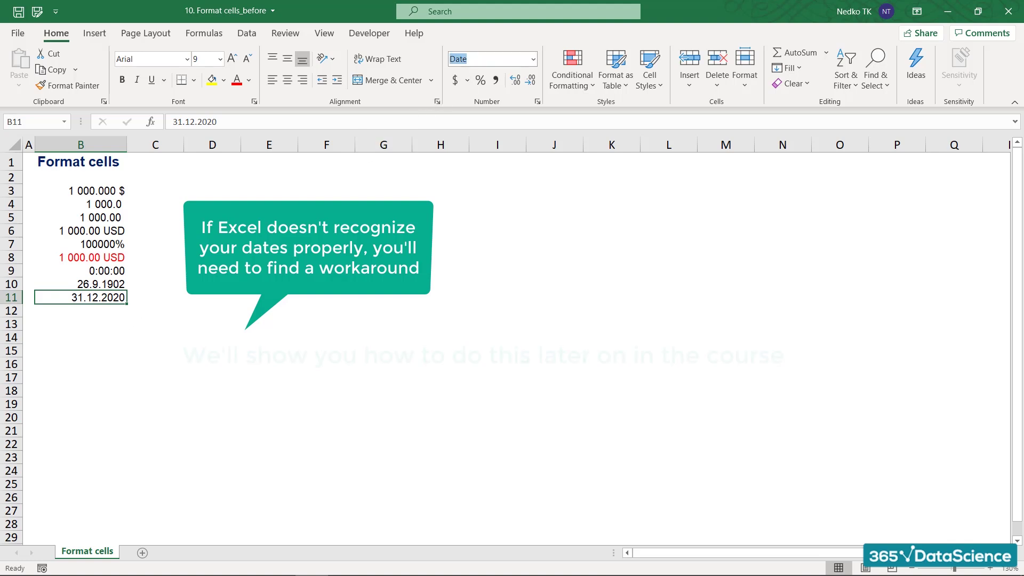
Enter the date 31/12/2020 in B12, clear that cell and return to the top of column B
left_click(109, 312)
type("3")
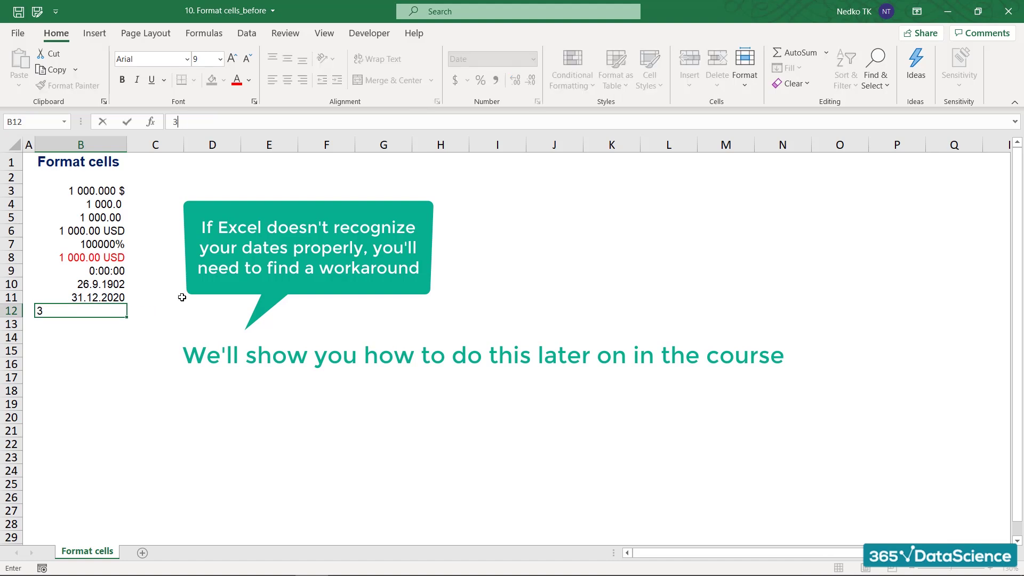
type("1/12/2020")
key("Tab")
key("Left")
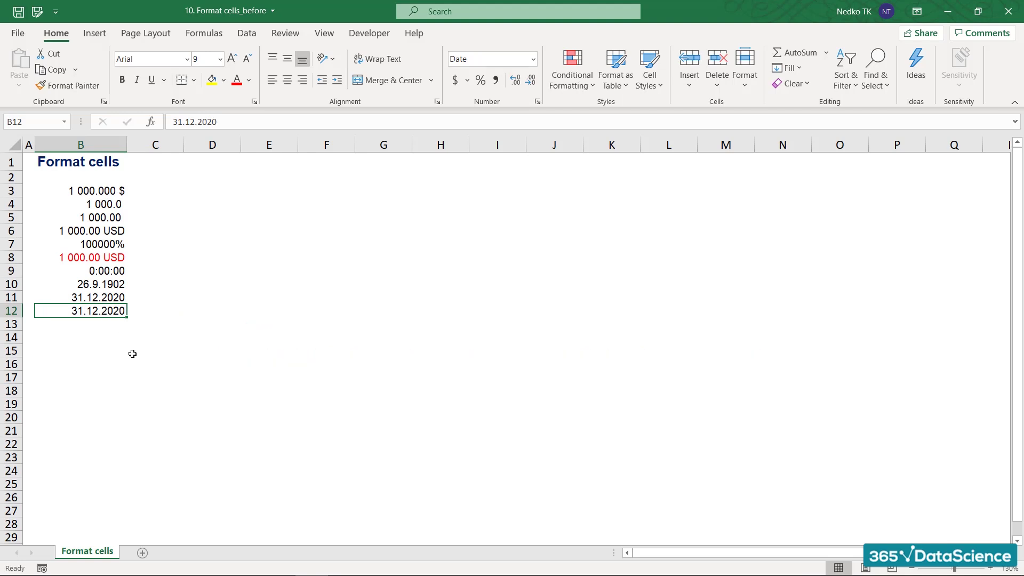
key("Delete")
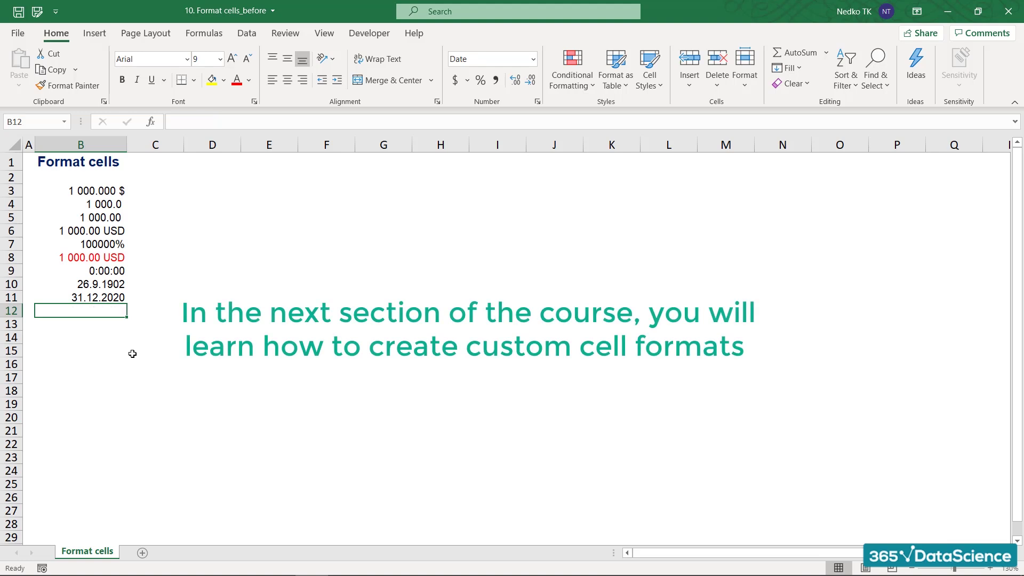
key("Up")
key("ctrl+Up")
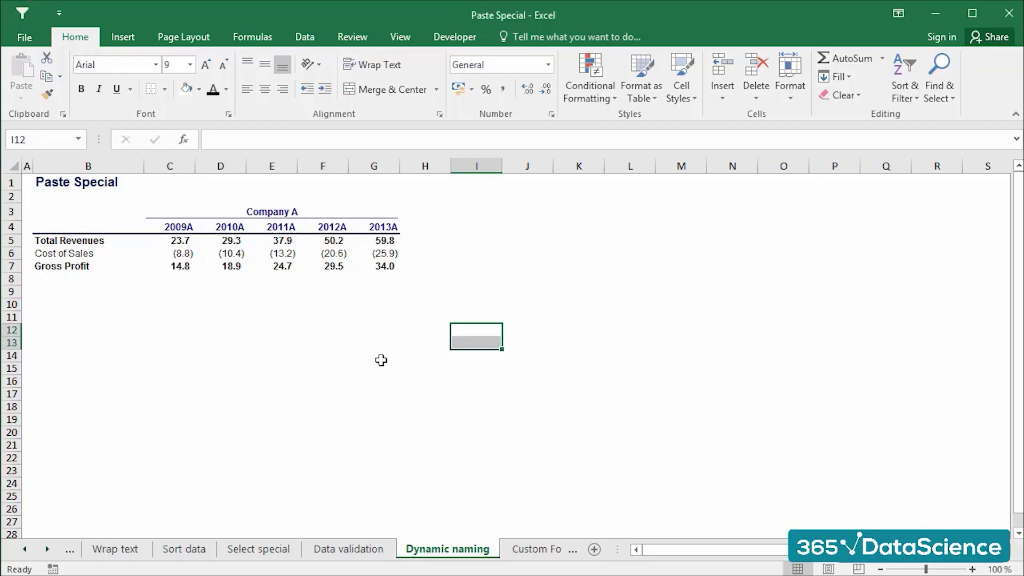
Copy the Gross Profit figures in C7:G7 in the Paste Special workbook
left_click(180, 306)
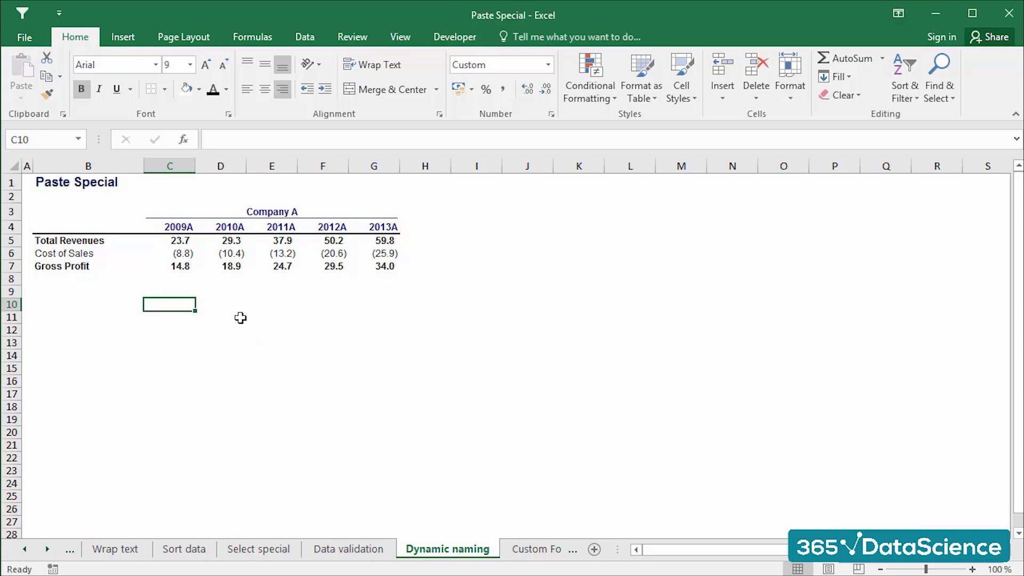
left_click_drag(182, 266, 374, 266)
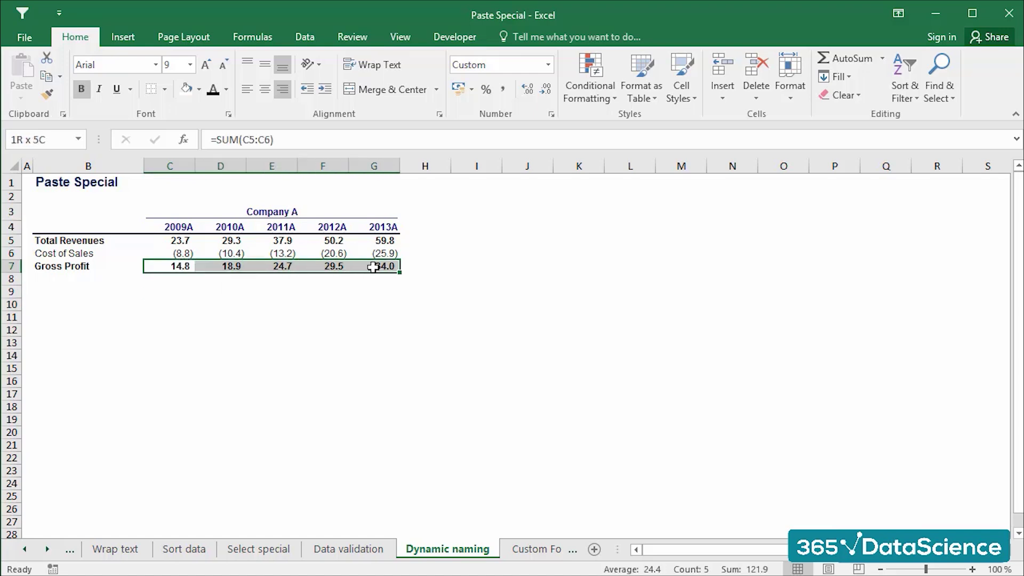
right_click(333, 266)
left_click(367, 271)
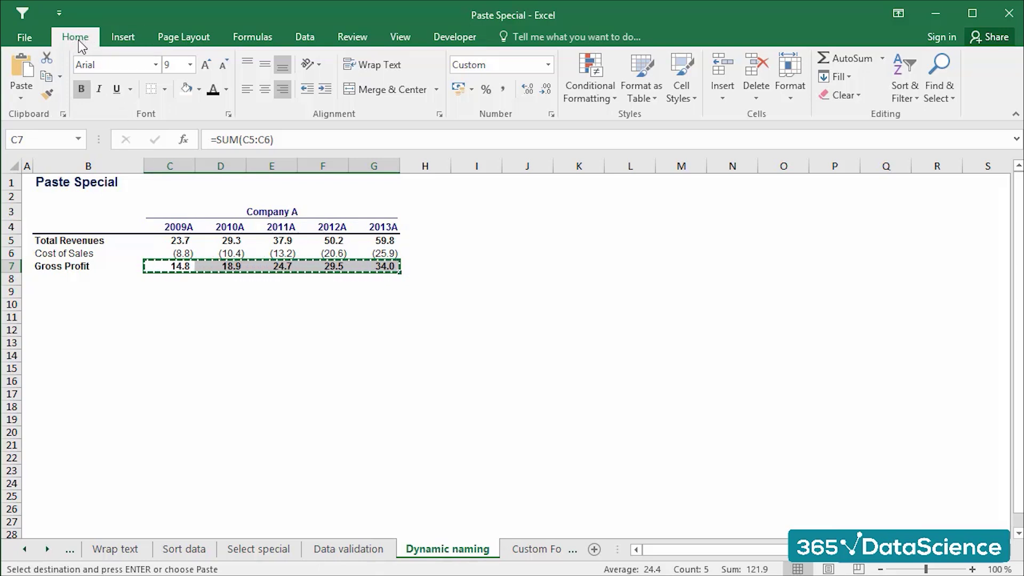
Look over the available paste options and open the Paste Special dialog with C11 as the destination
left_click(19, 98)
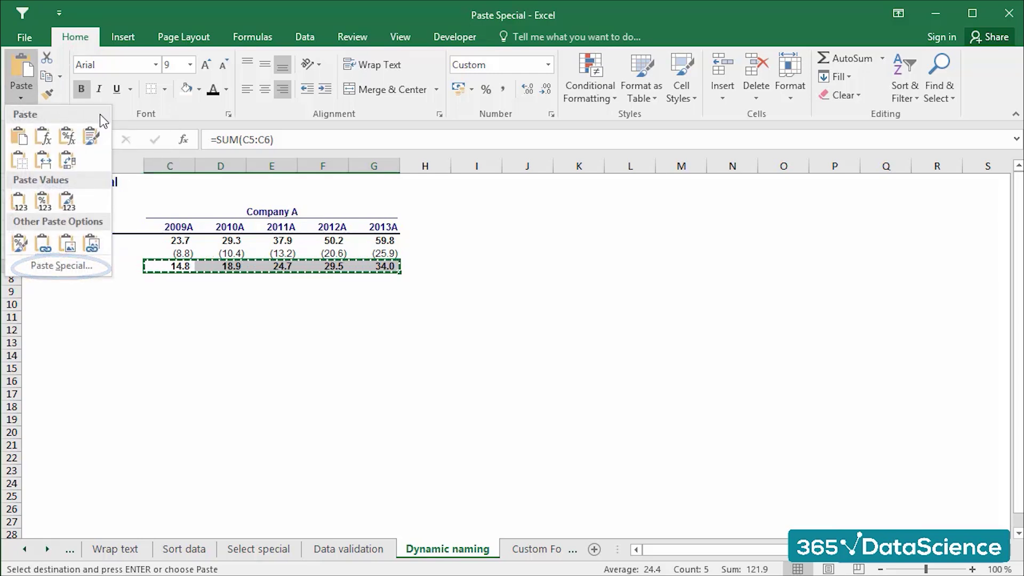
left_click(230, 391)
left_click(179, 317)
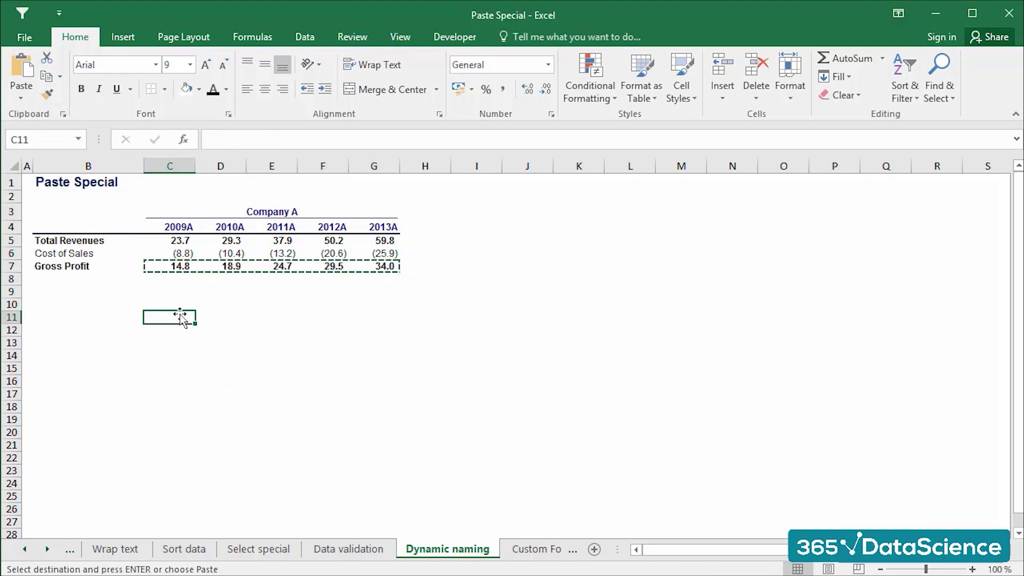
key("alt+e")
key("s")
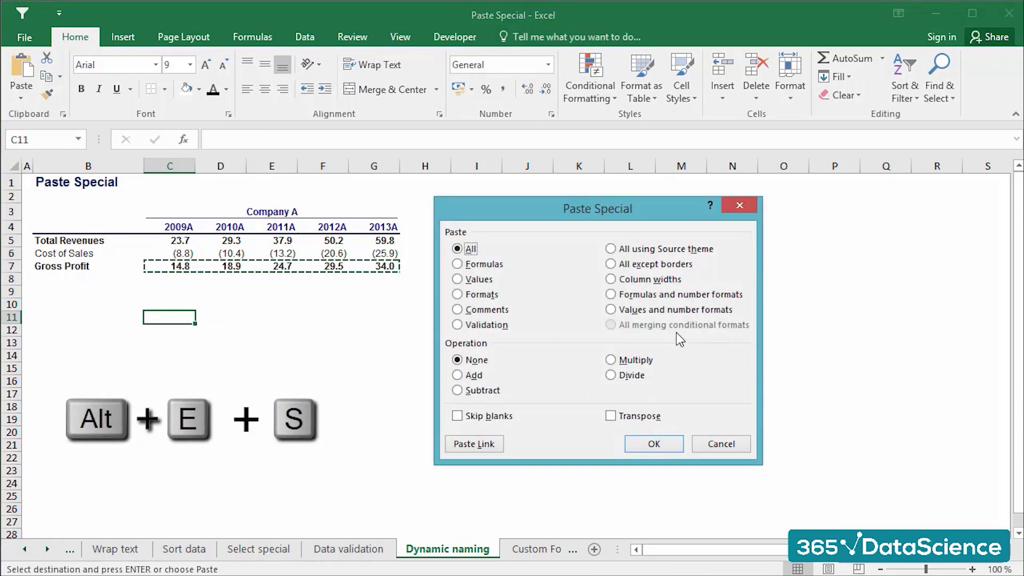
Paste only the formulas of the copied Gross Profit row starting at C11, and inspect the formulas in D11 and C11
left_click_drag(590, 208, 588, 209)
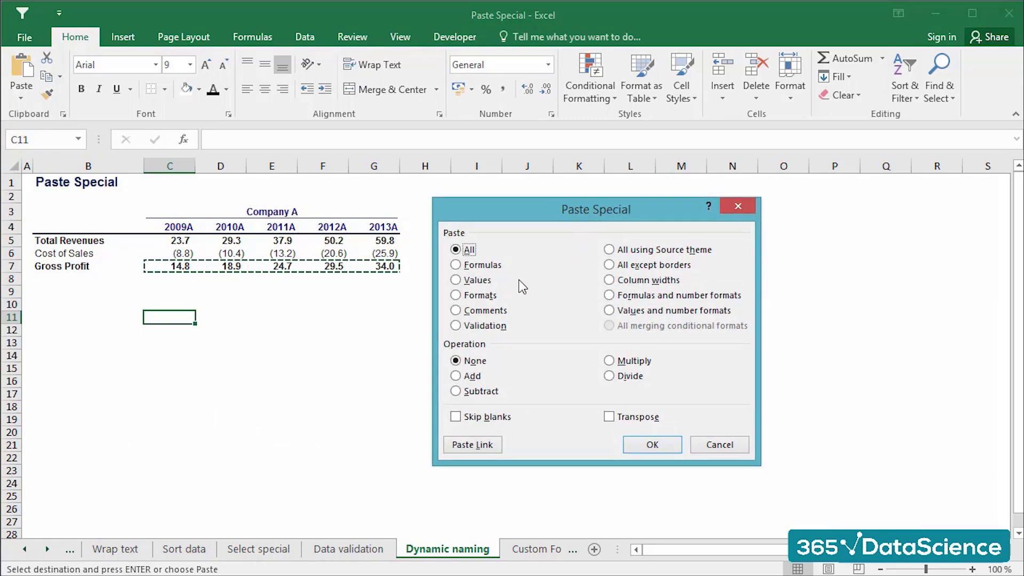
left_click(486, 266)
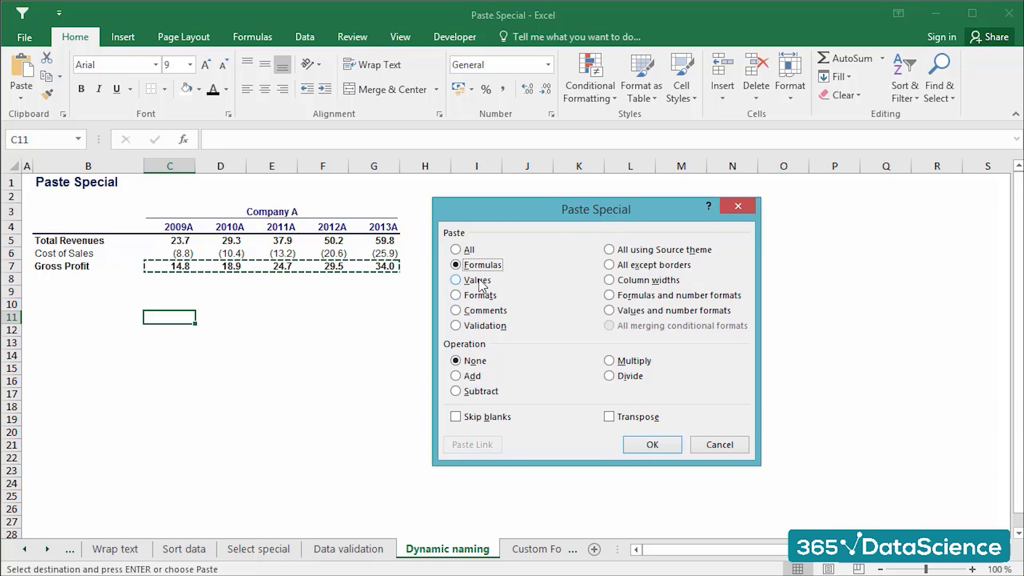
left_click(480, 281)
left_click(480, 295)
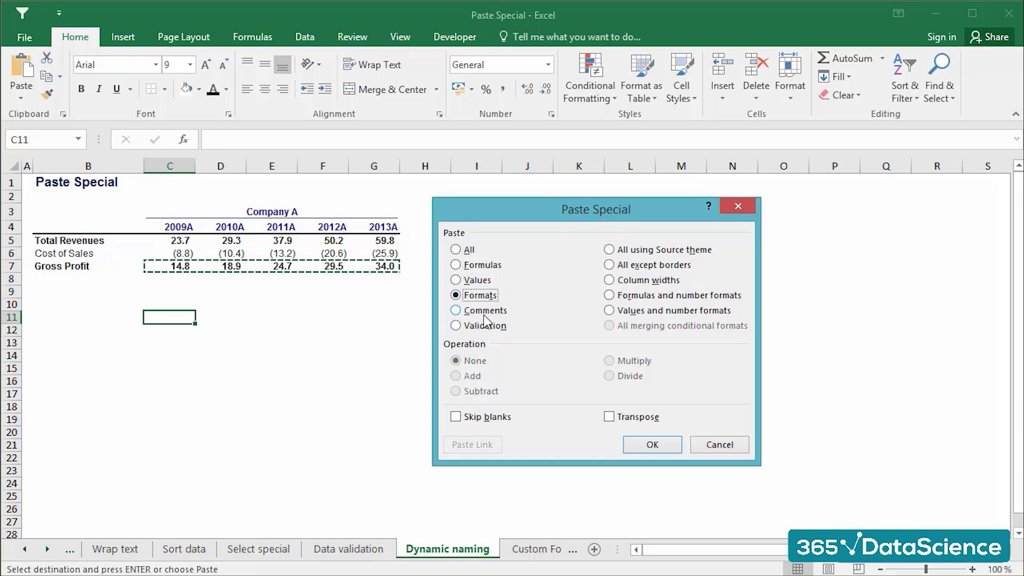
left_click(479, 267)
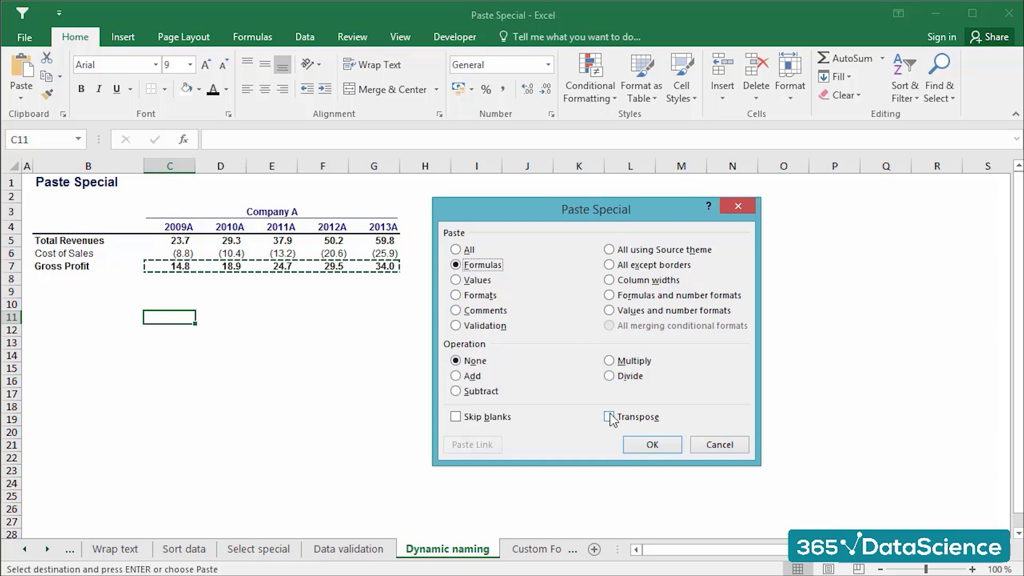
left_click(652, 444)
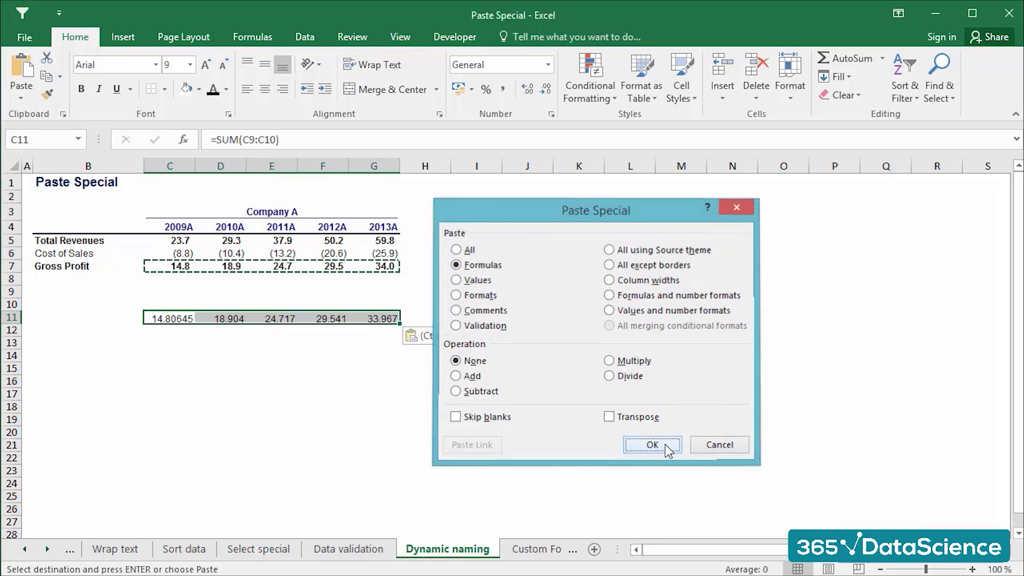
left_click(230, 316)
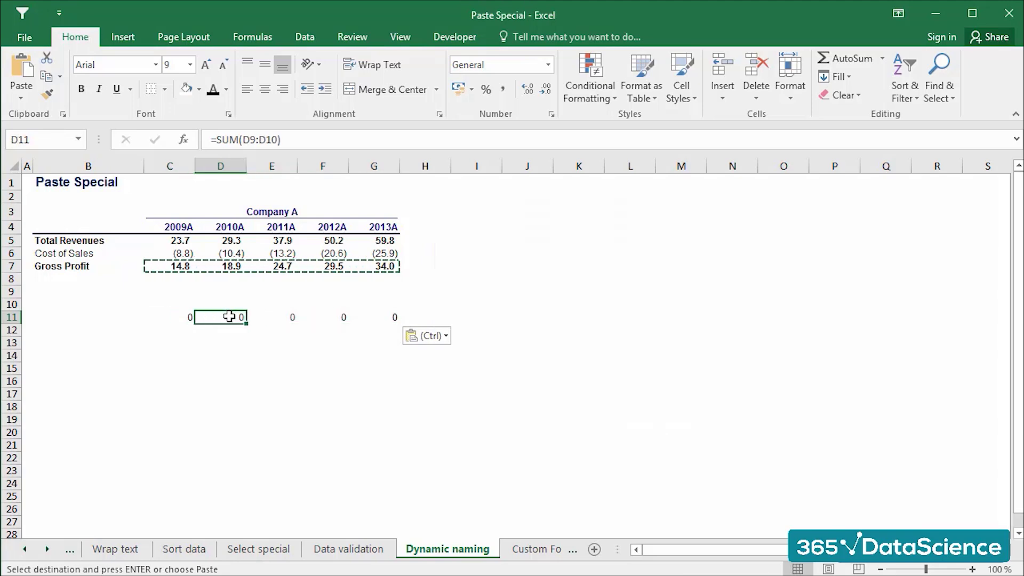
double_click(229, 316)
key("Escape")
left_click(186, 316)
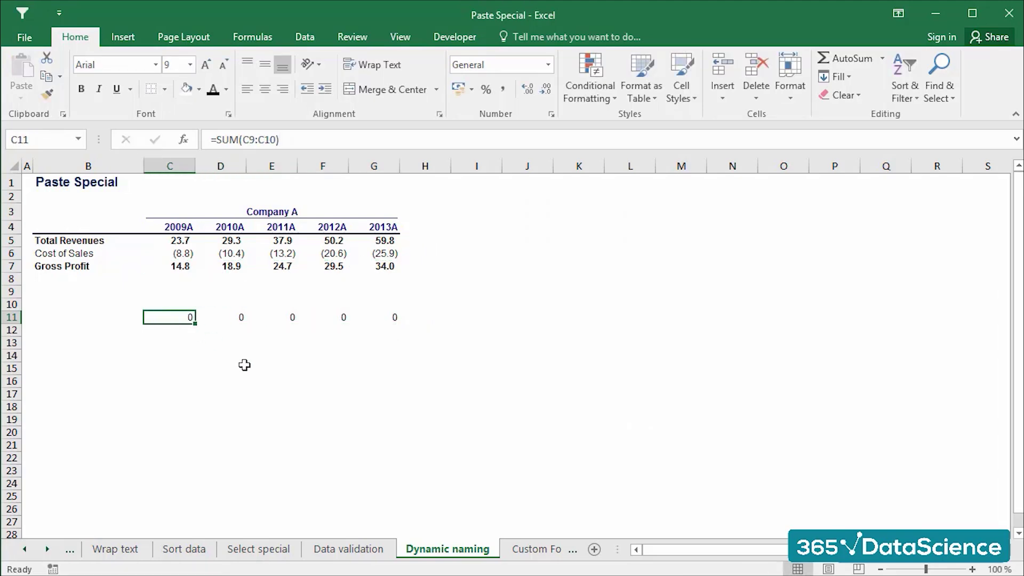
Copy the Gross Profit figures in C7:G7 and paste only their values starting at C14
left_click_drag(201, 266, 368, 266)
right_click(358, 268)
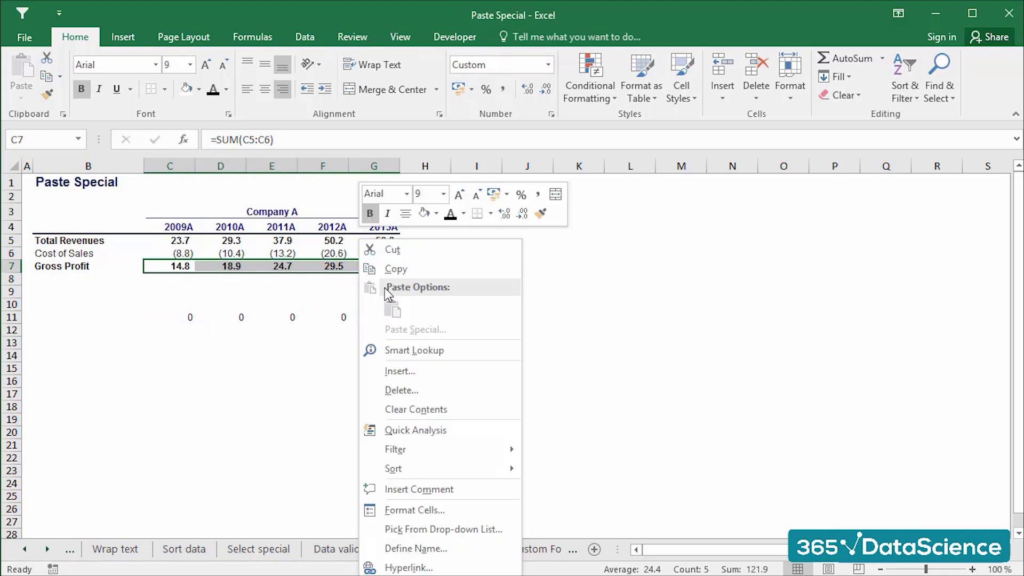
left_click(398, 269)
left_click(183, 355)
key("ctrl+alt+v")
key("v")
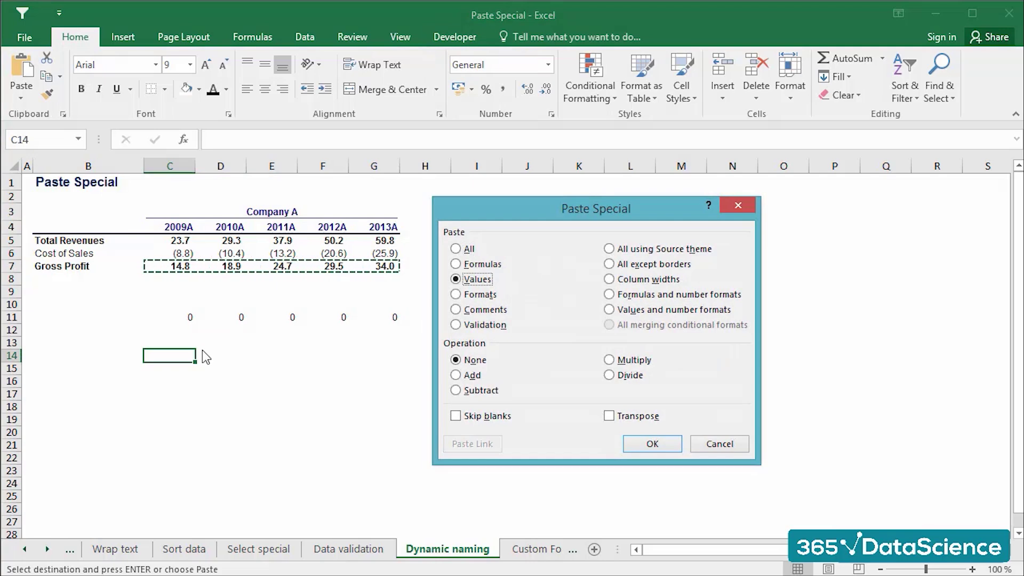
key("Return")
Examine the contents of the pasted cells C14:G14 one by one to see whether they hold formulas or plain values
key("Right")
key("Right")
key("Right")
key("Right")
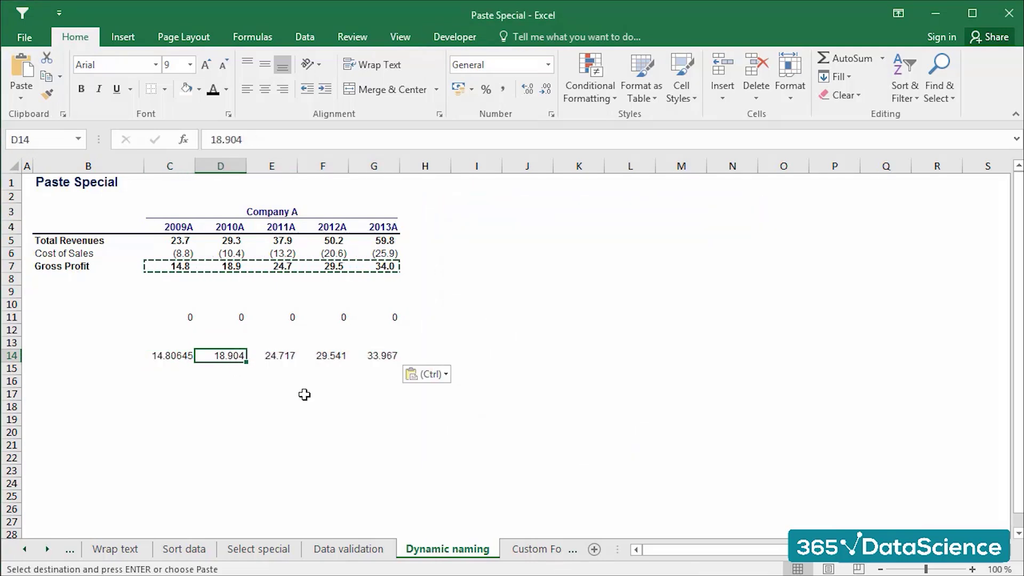
key("Left")
key("Left")
key("Left")
key("Left")
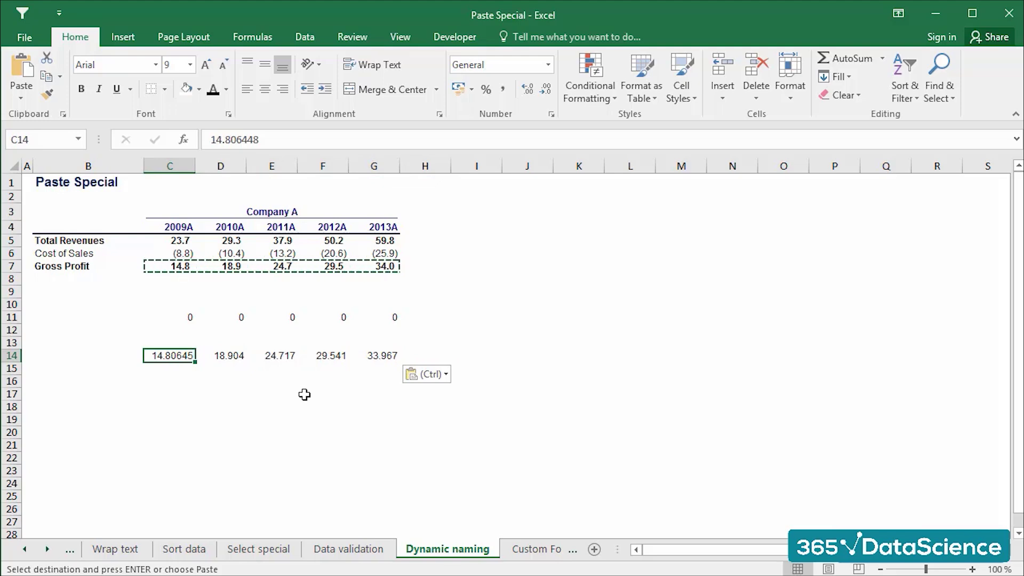
key("Right")
key("Right")
key("Right")
key("Right")
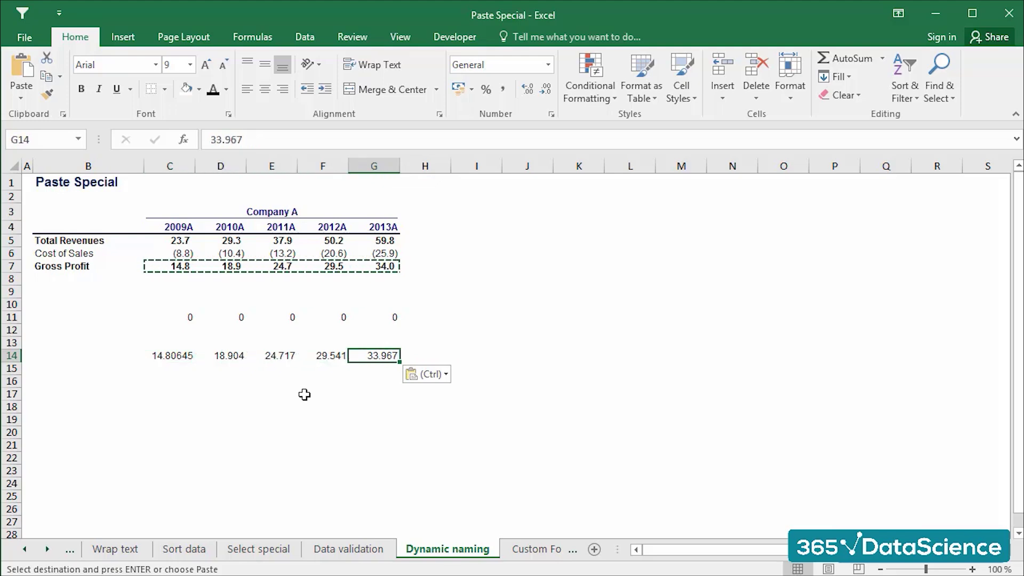
key("Left")
key("Left")
key("Left")
key("Left")
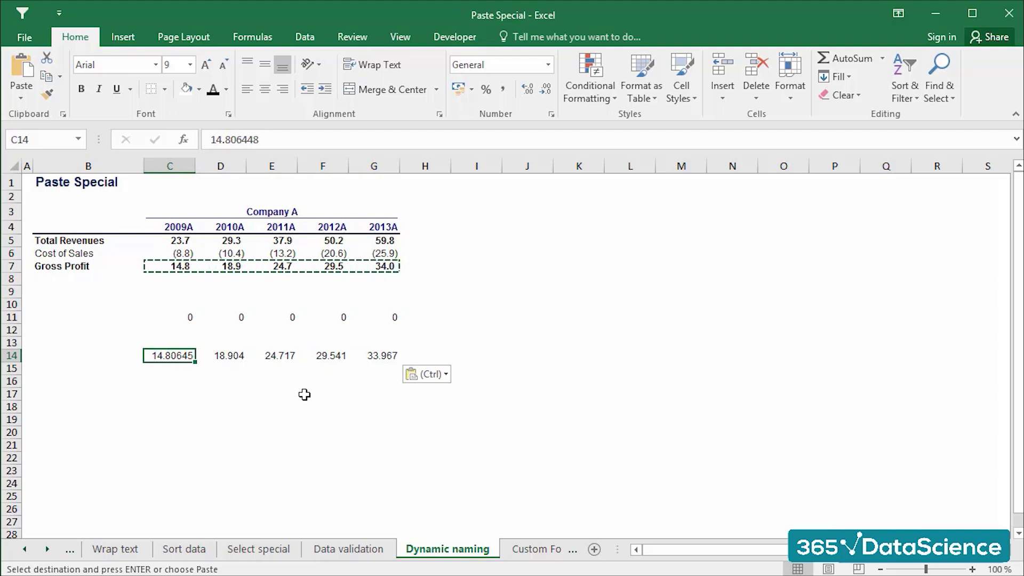
left_click(296, 408)
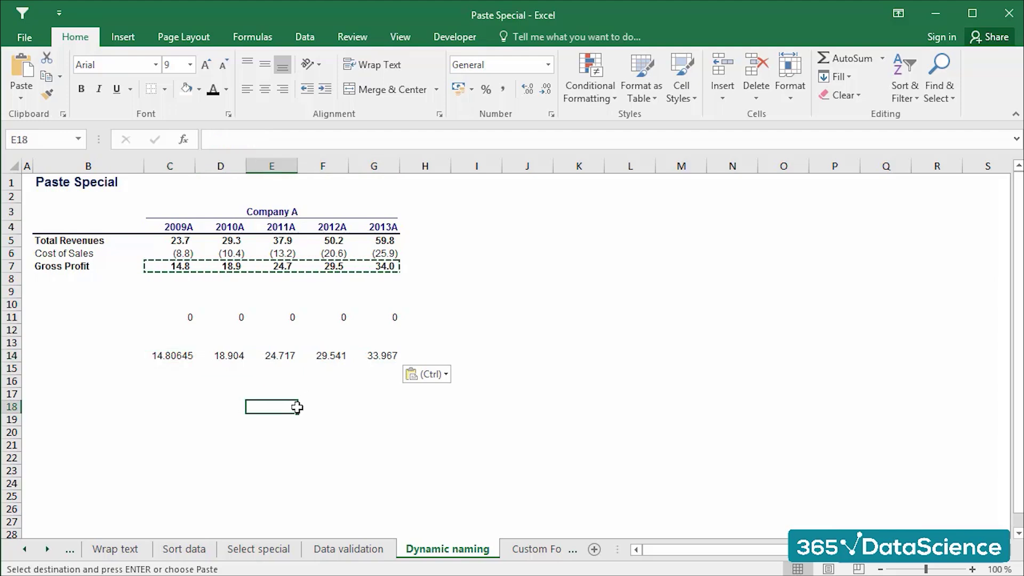